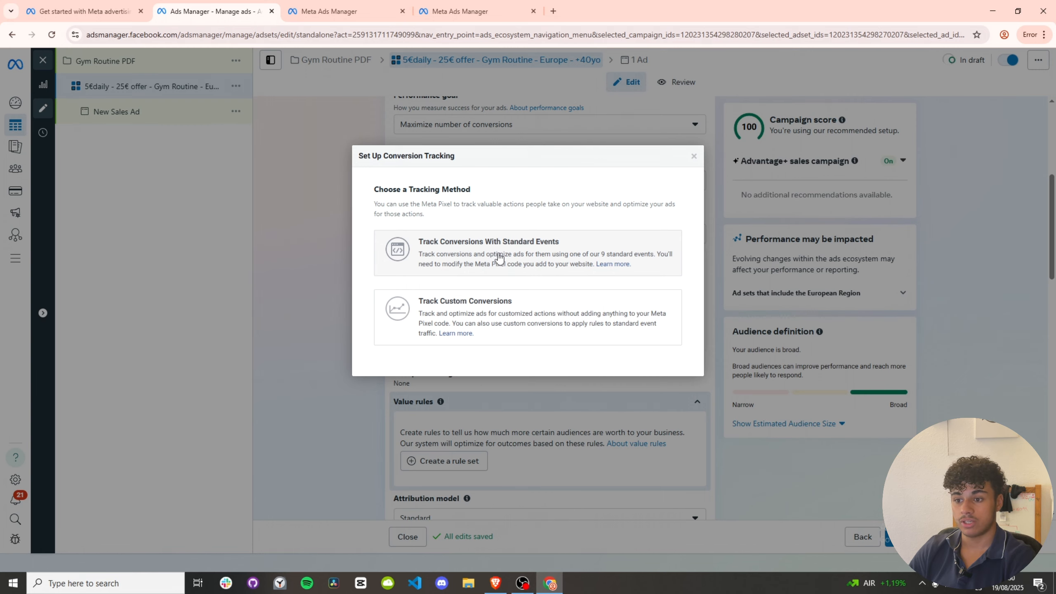
Choose tracking conversions with standard events and review the list of event codes for ecommerce and retail.
{"action": "left_click", "coordinate": [499, 258]}
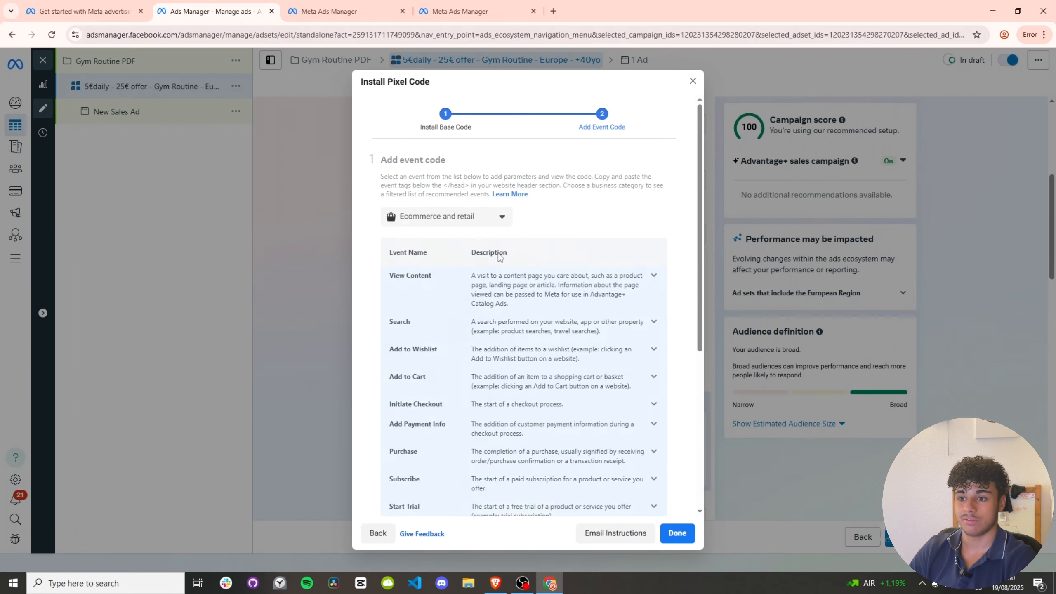
{"action": "scroll", "coordinate": [505, 270], "scroll_direction": "down", "scroll_amount": 6}
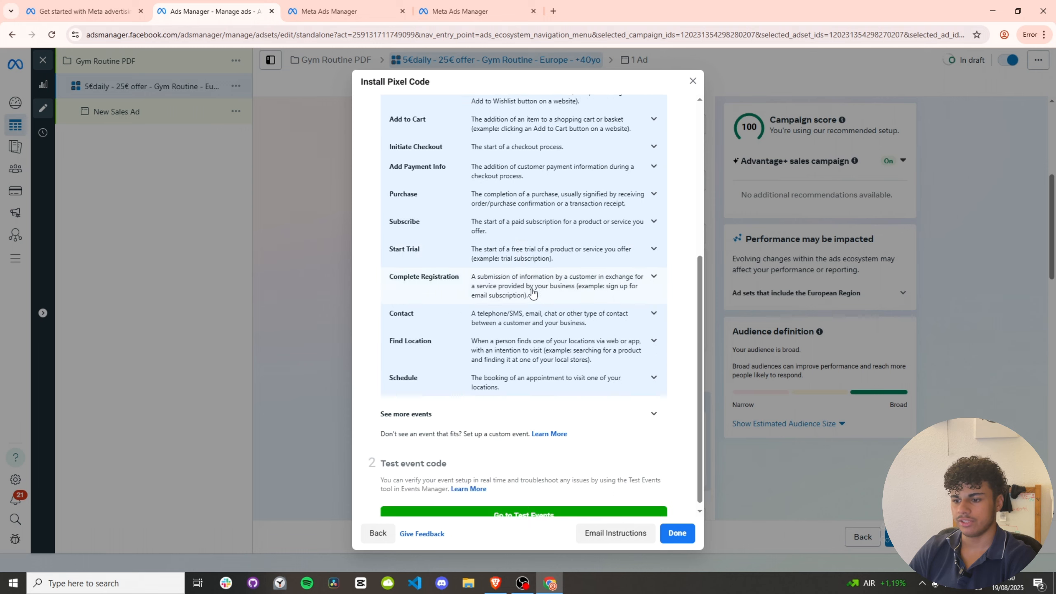
{"action": "left_click", "coordinate": [680, 535]}
{"action": "left_click", "coordinate": [465, 333]}
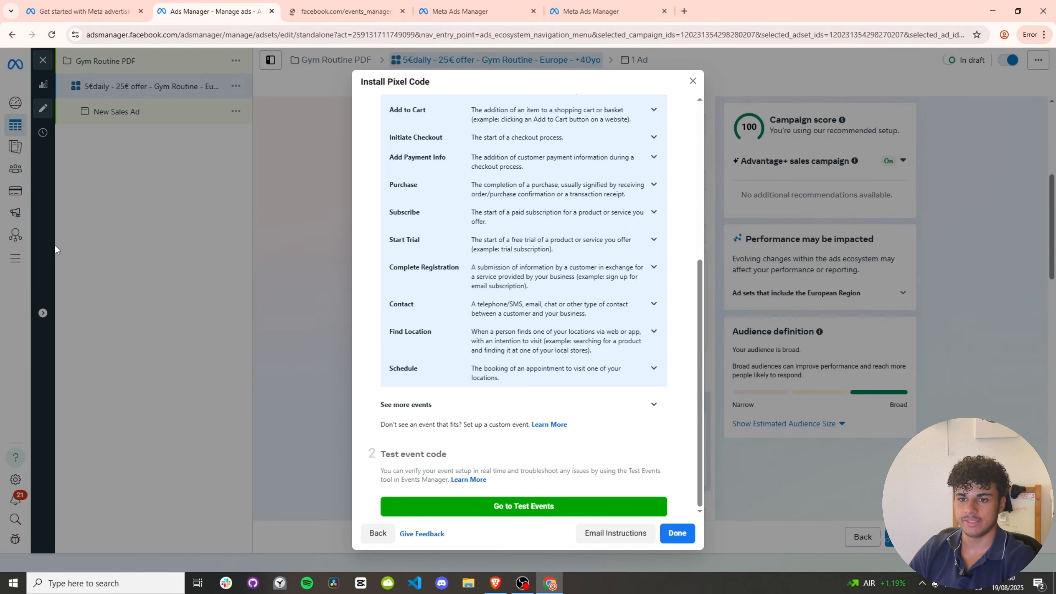
Switch to Events Manager, view the Shopify connection setup for the web pixel, and close it.
{"action": "left_click", "coordinate": [341, 11]}
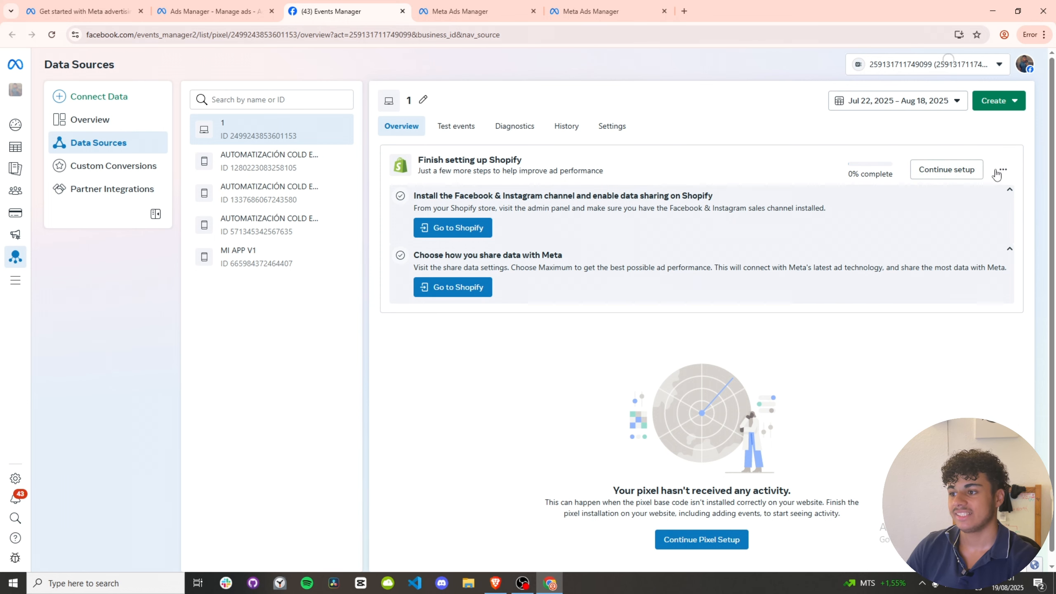
{"action": "left_click", "coordinate": [974, 170]}
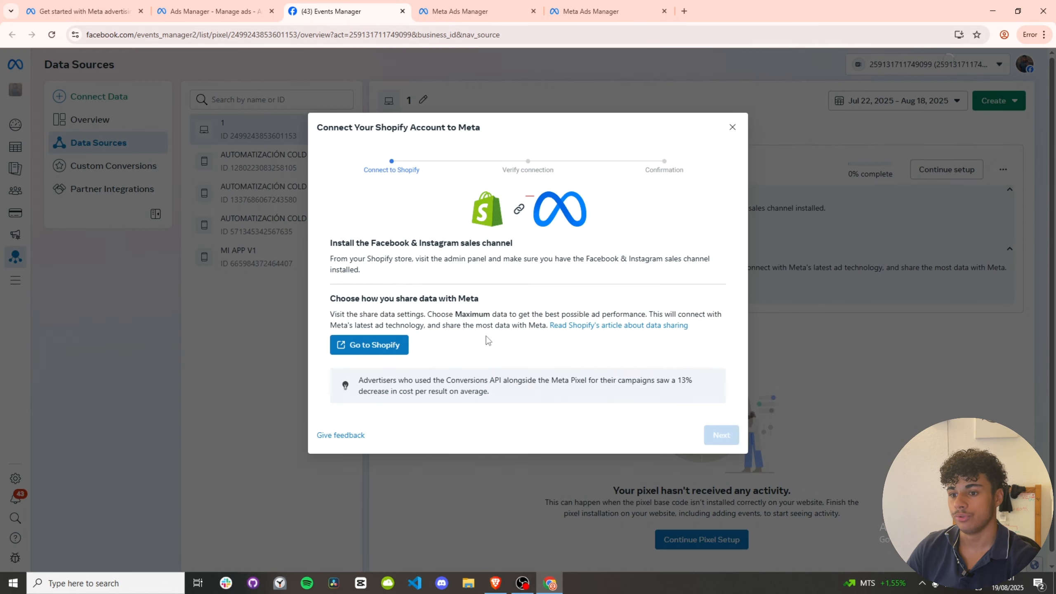
{"action": "left_click", "coordinate": [734, 129]}
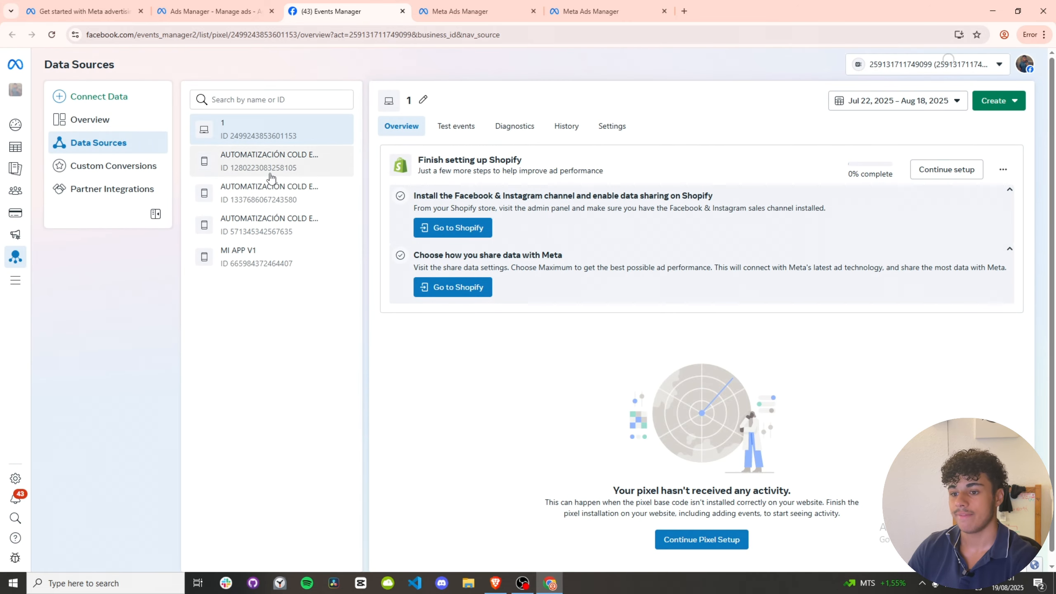
Browse the partner integrations to see which popular, ecommerce, analytics and website platforms can be connected.
{"action": "left_click", "coordinate": [91, 194]}
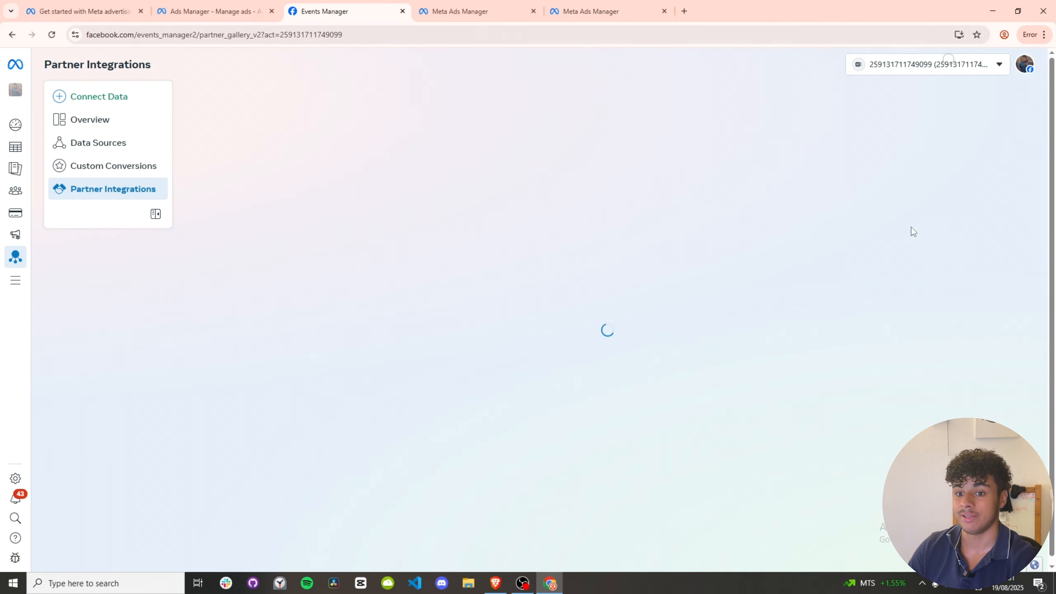
{"action": "scroll", "coordinate": [573, 394], "scroll_direction": "down", "scroll_amount": 5}
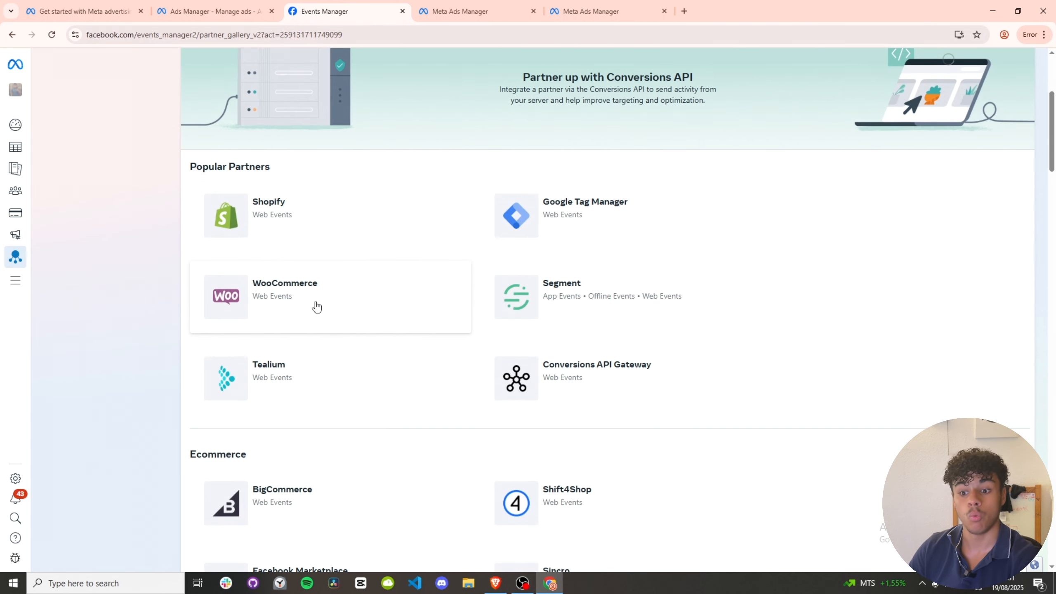
{"action": "scroll", "coordinate": [315, 307], "scroll_direction": "down", "scroll_amount": 1}
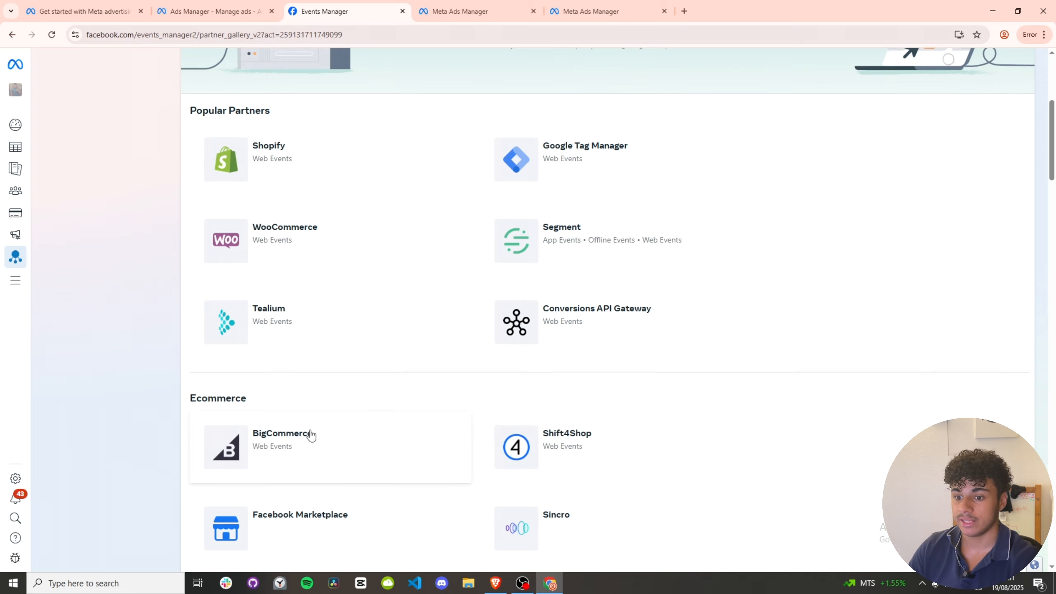
{"action": "scroll", "coordinate": [296, 395], "scroll_direction": "down", "scroll_amount": 2}
{"action": "scroll", "coordinate": [333, 338], "scroll_direction": "down", "scroll_amount": 4}
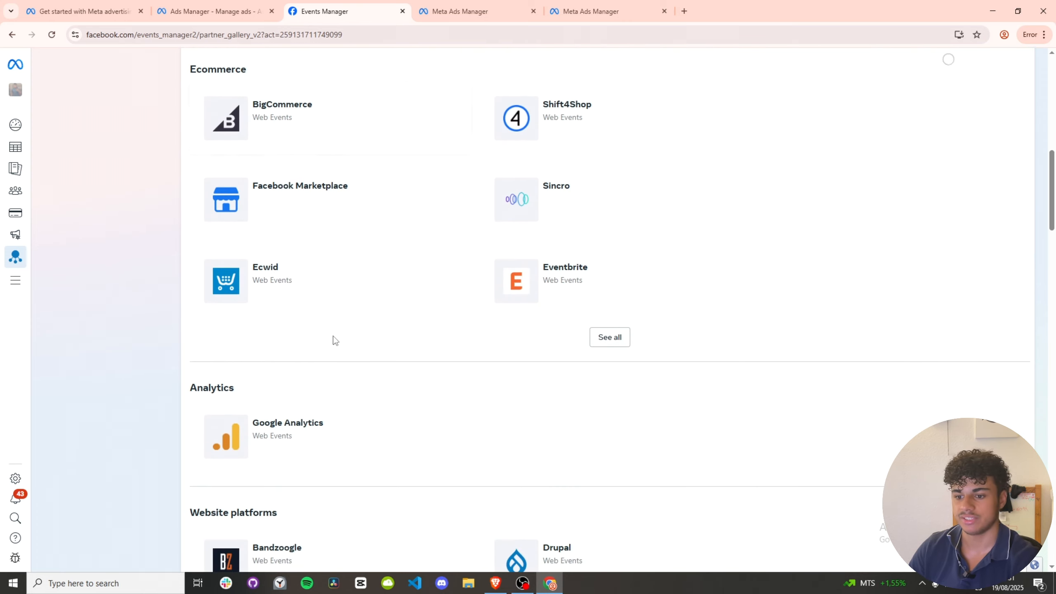
{"action": "scroll", "coordinate": [346, 357], "scroll_direction": "down", "scroll_amount": 3}
{"action": "scroll", "coordinate": [374, 359], "scroll_direction": "up", "scroll_amount": 3}
{"action": "scroll", "coordinate": [379, 359], "scroll_direction": "up", "scroll_amount": 10}
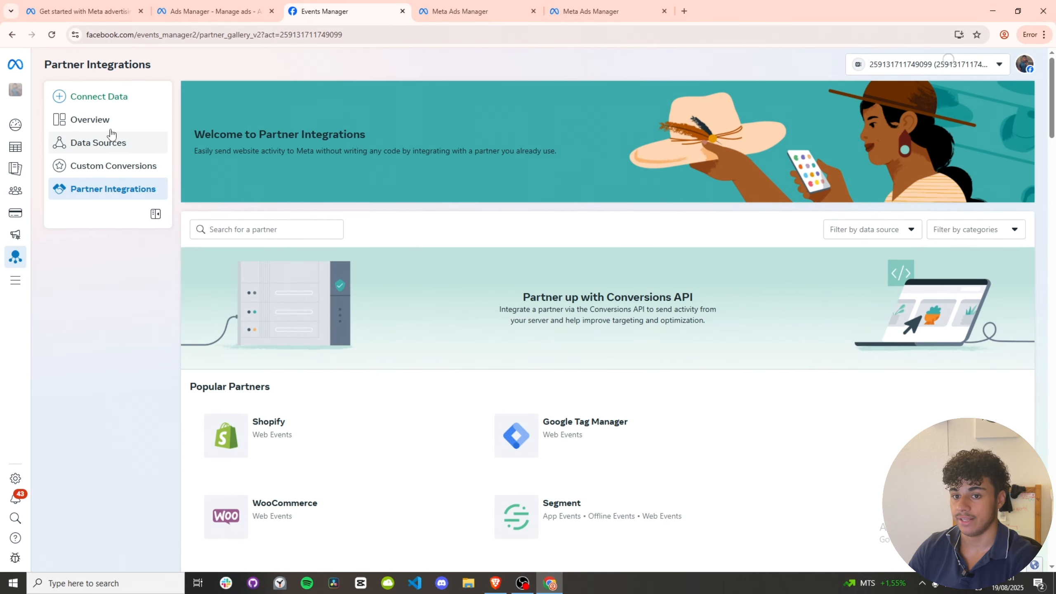
Check the Events Manager overview and data sources, and view the types of new data source that can be connected.
{"action": "left_click", "coordinate": [100, 125]}
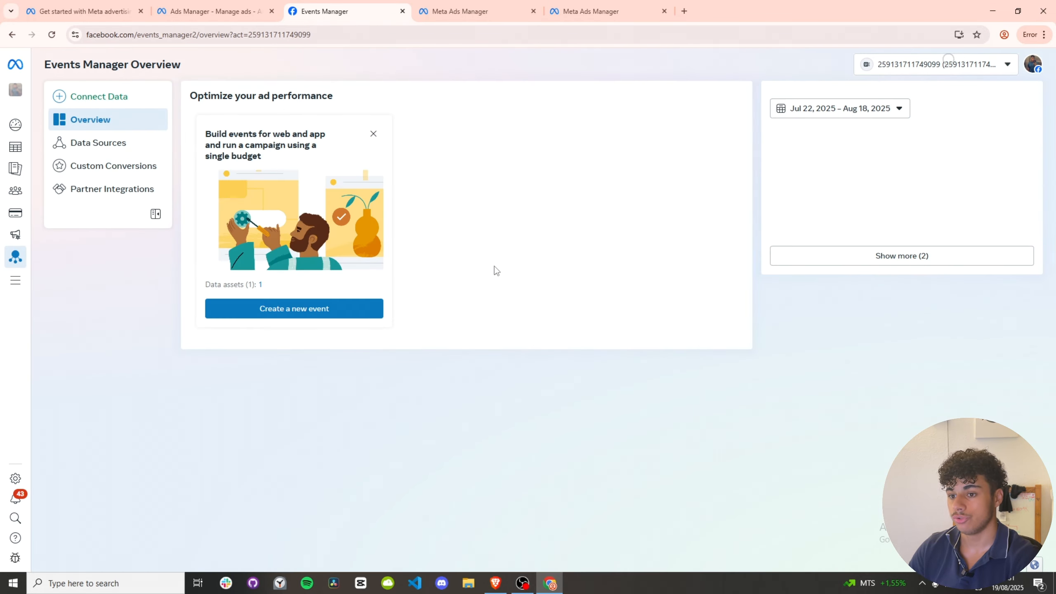
{"action": "left_click", "coordinate": [129, 141]}
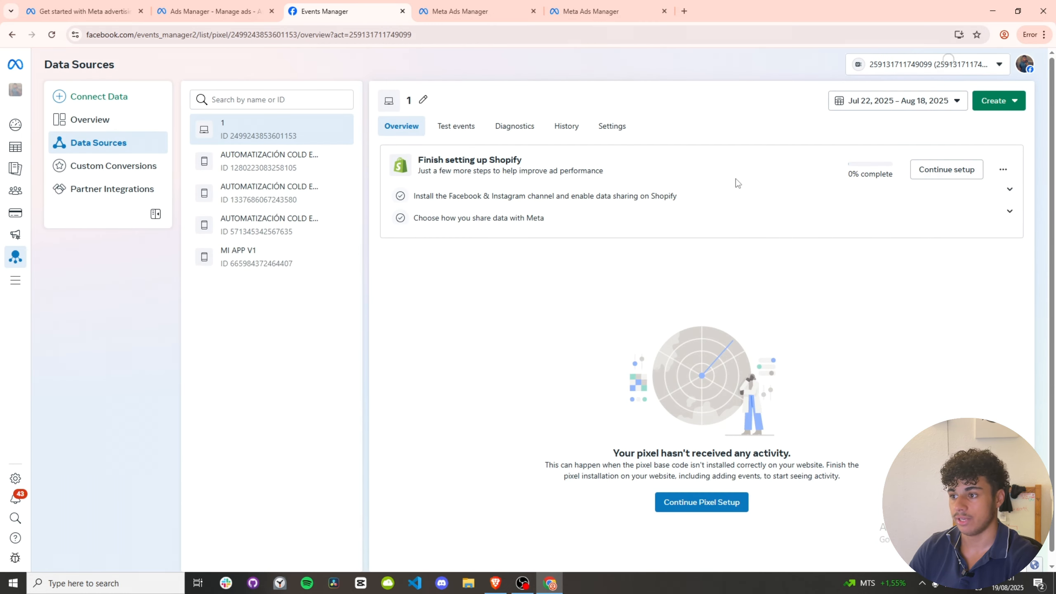
{"action": "left_click_drag", "start_coordinate": [430, 168], "coordinate": [578, 168]}
{"action": "left_click", "coordinate": [490, 155]}
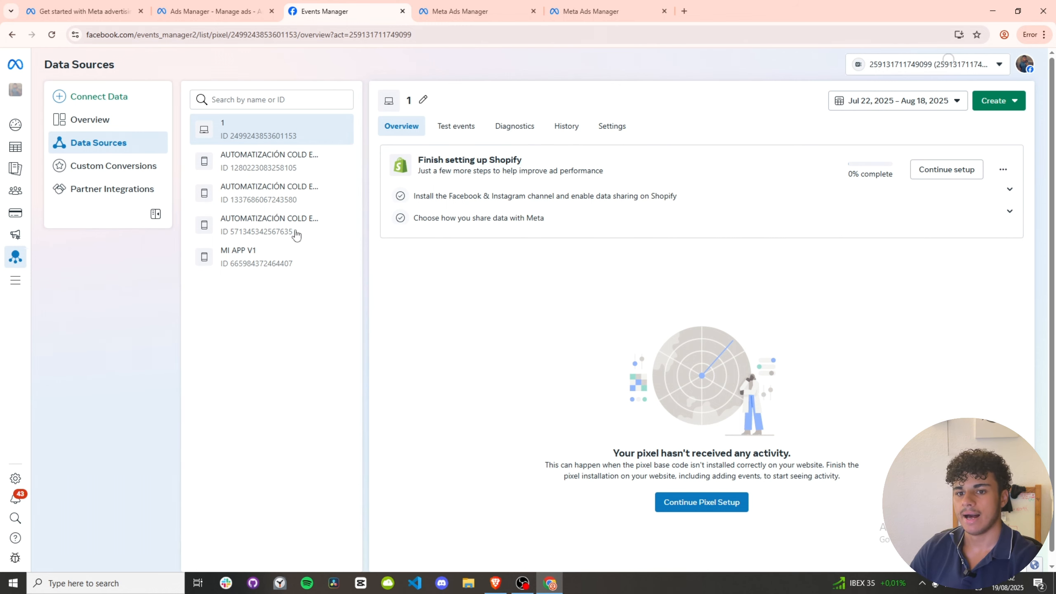
{"action": "left_click", "coordinate": [109, 104]}
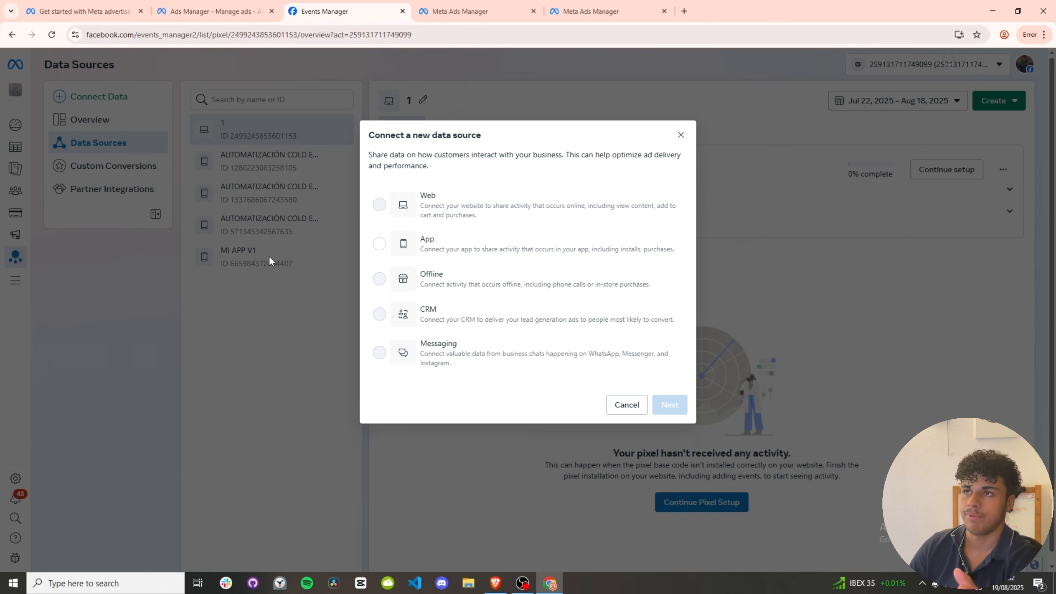
{"action": "left_click", "coordinate": [680, 134]}
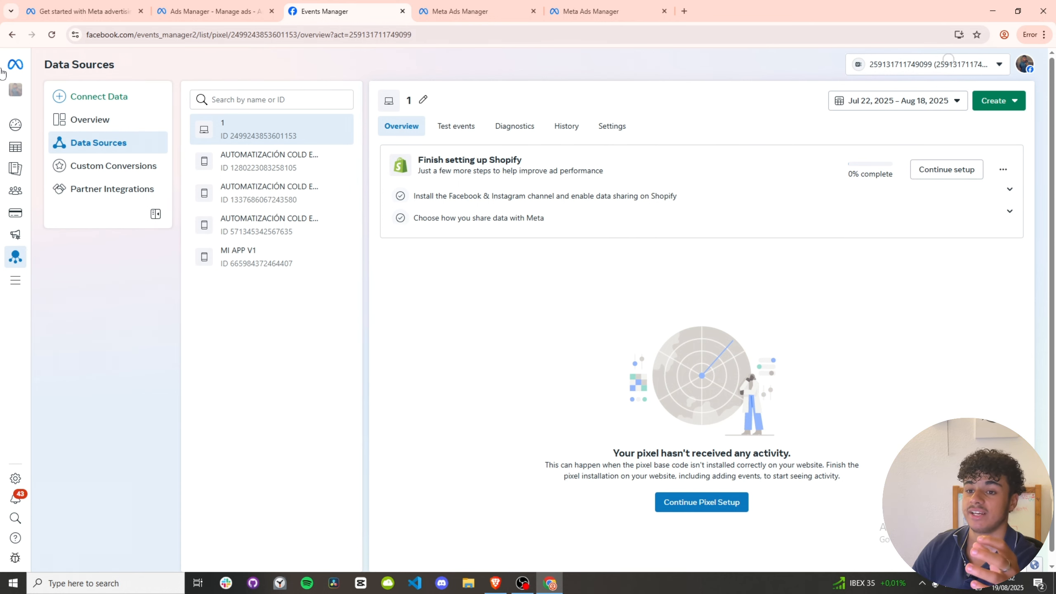
Return to Ads Manager and leave the pixel code and conversion tracking setup.
{"action": "key", "text": "ctrl+shift+Tab"}
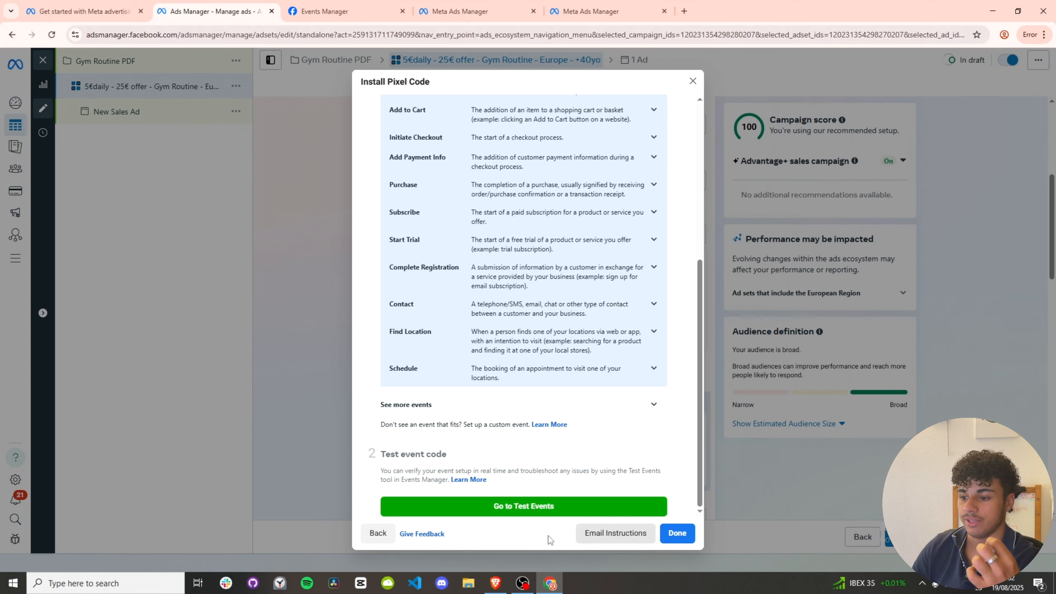
{"action": "left_click", "coordinate": [378, 533]}
{"action": "left_click", "coordinate": [533, 402]}
View the ad set's attribution model options and try to edit the cost per result goal.
{"action": "scroll", "coordinate": [339, 305], "scroll_direction": "down", "scroll_amount": 4}
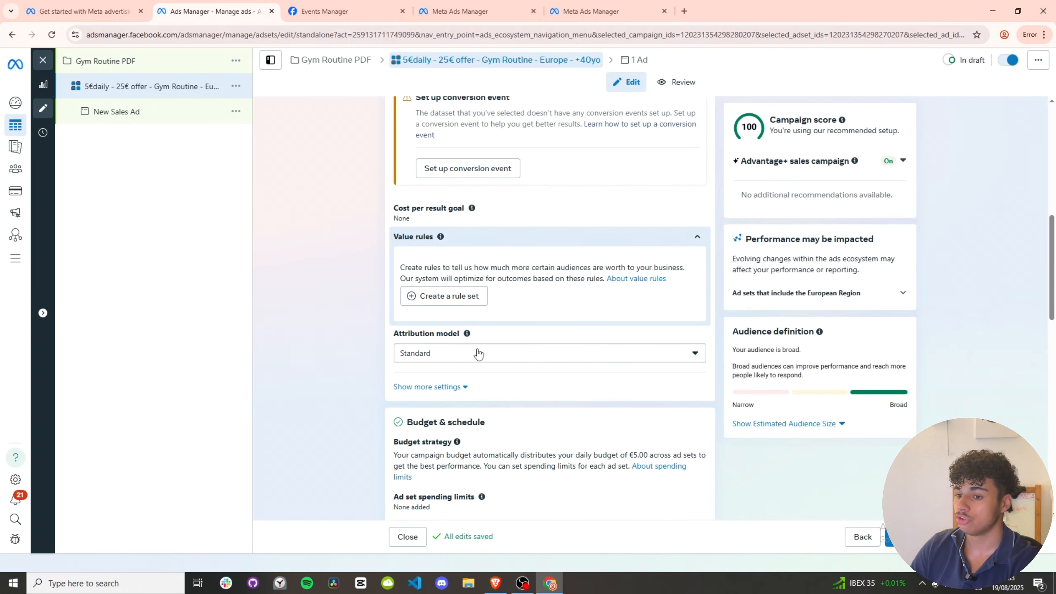
{"action": "left_click", "coordinate": [477, 353]}
{"action": "left_click", "coordinate": [477, 353]}
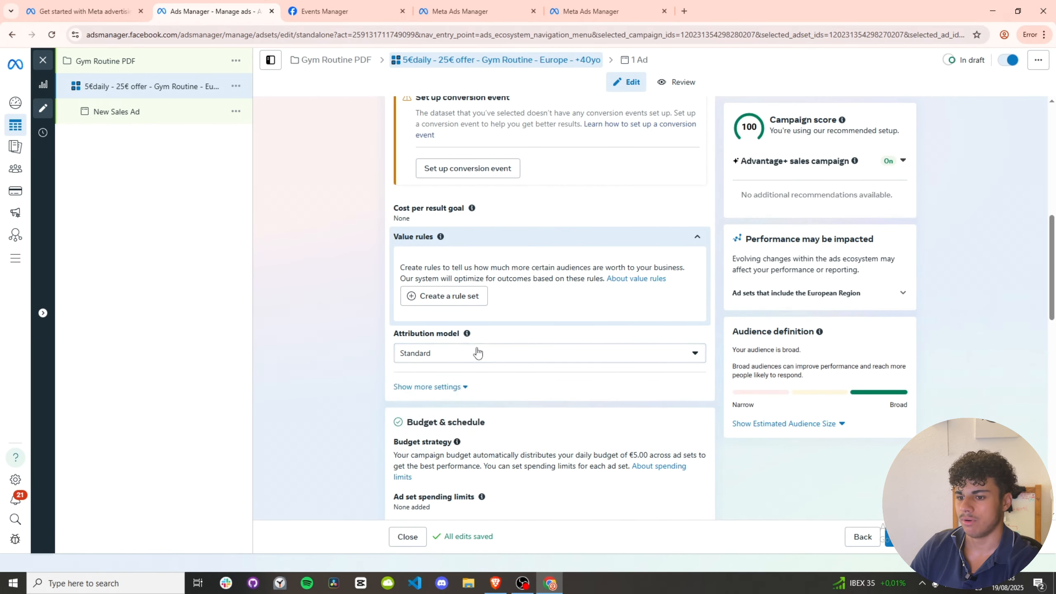
{"action": "left_click", "coordinate": [477, 352]}
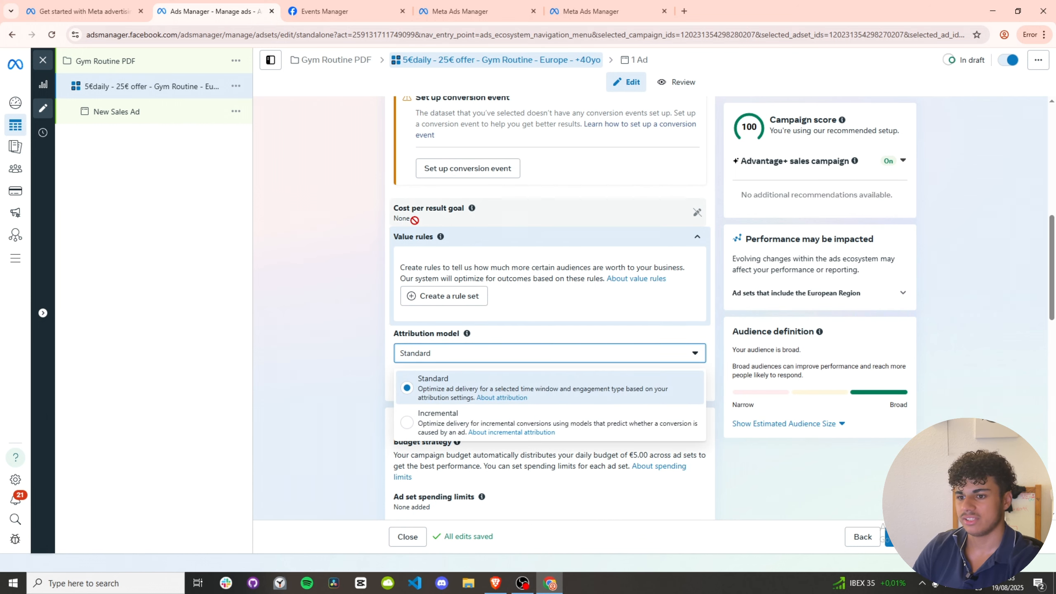
{"action": "left_click", "coordinate": [698, 210]}
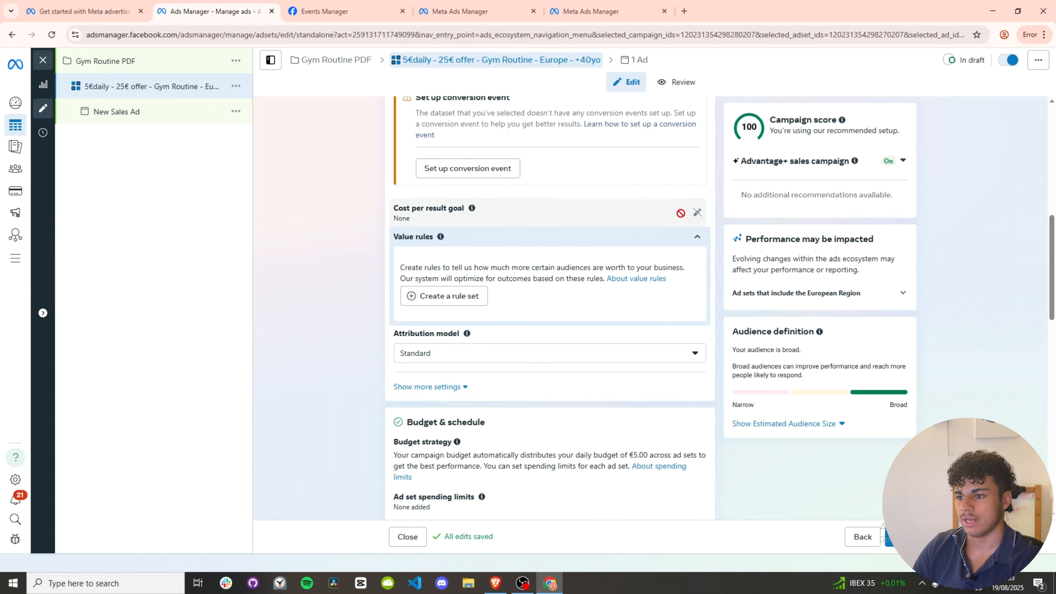
View the creation of a value rule set and close it without adding any rule.
{"action": "scroll", "coordinate": [486, 315], "scroll_direction": "down", "scroll_amount": 1}
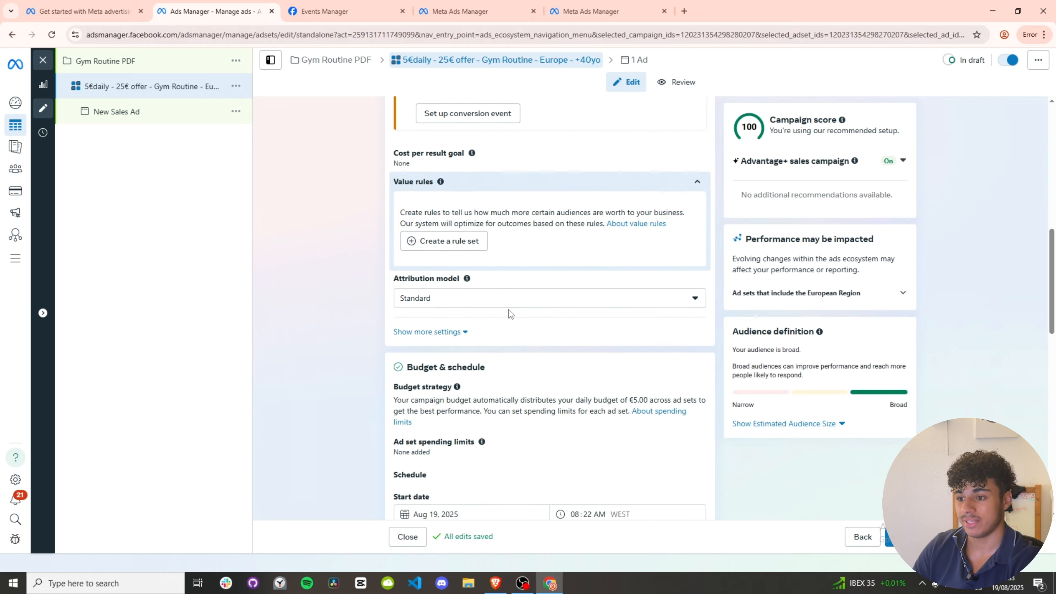
{"action": "left_click", "coordinate": [449, 239]}
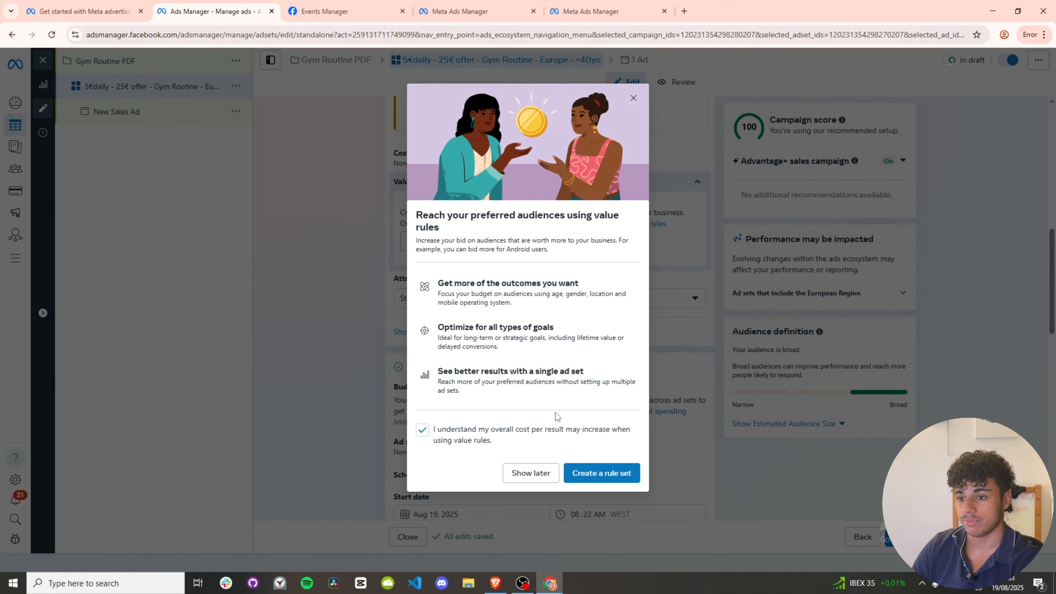
{"action": "left_click", "coordinate": [606, 480]}
{"action": "left_click", "coordinate": [683, 129]}
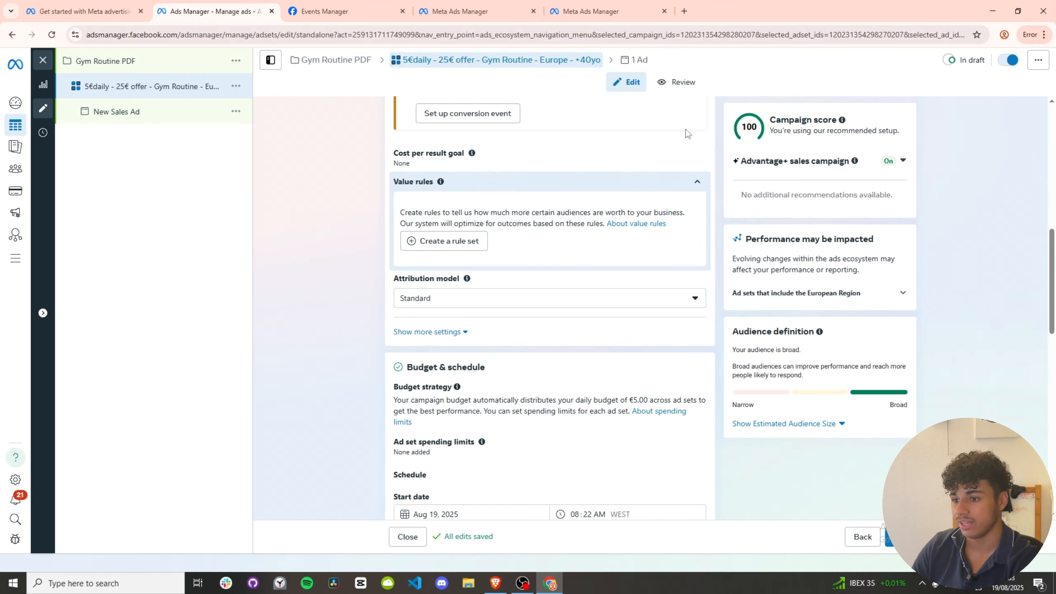
Change the Gym Routine PDF campaign's budget strategy to Ad set budget.
{"action": "scroll", "coordinate": [549, 255], "scroll_direction": "down", "scroll_amount": 4}
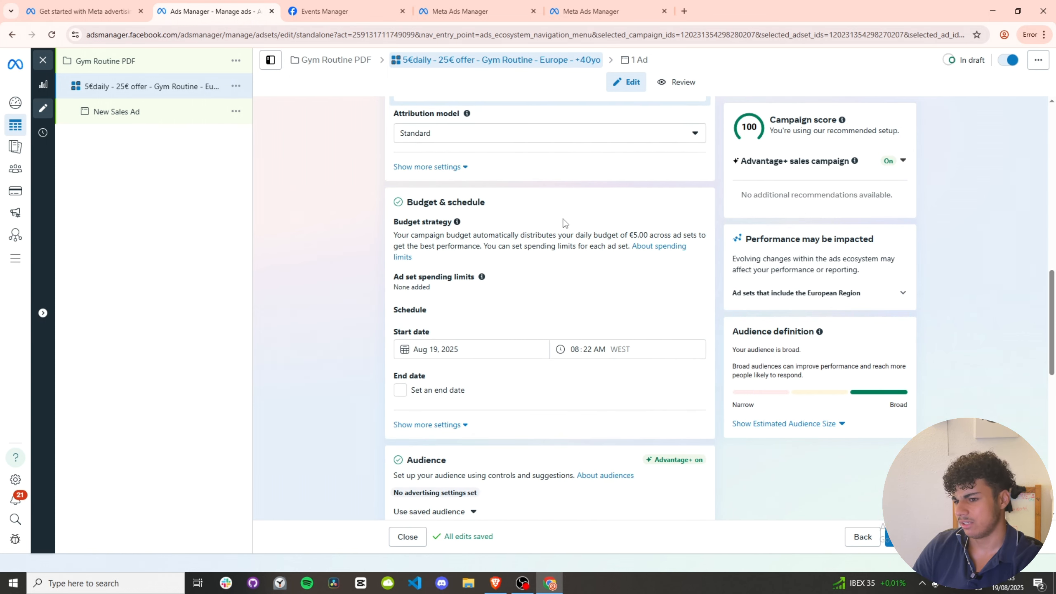
{"action": "left_click", "coordinate": [141, 63]}
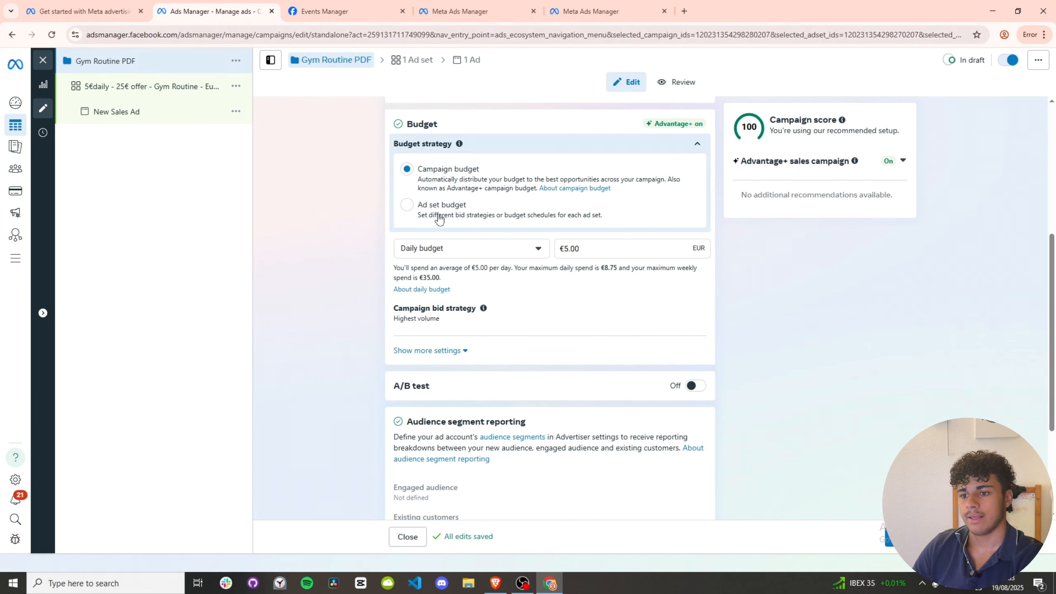
{"action": "left_click", "coordinate": [407, 206]}
Set the daily budget of the 5€daily - 25€ offer ad set to €5.00.
{"action": "left_click", "coordinate": [142, 88]}
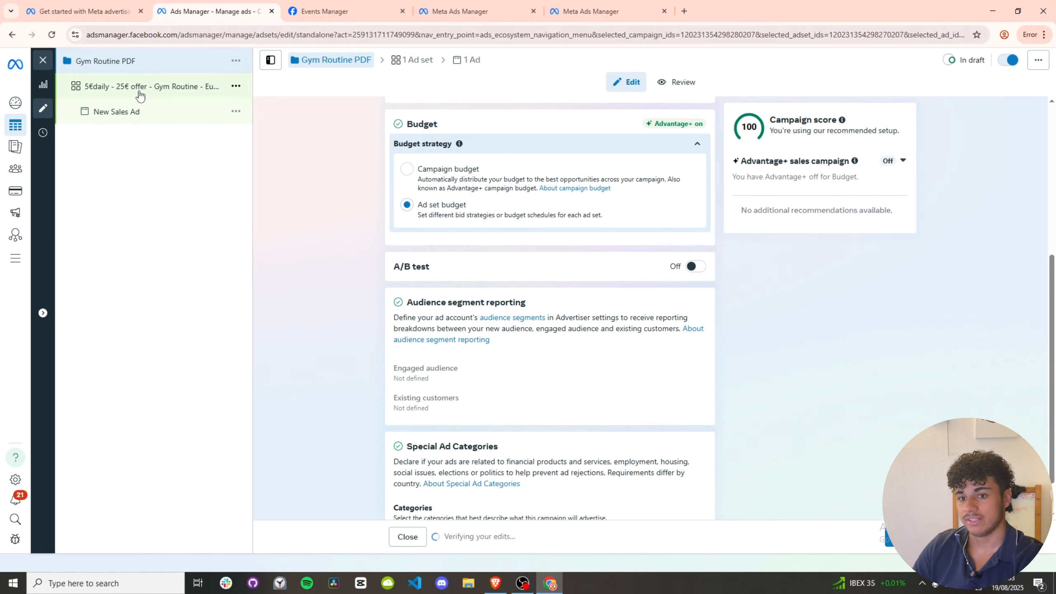
{"action": "scroll", "coordinate": [536, 275], "scroll_direction": "down", "scroll_amount": 10}
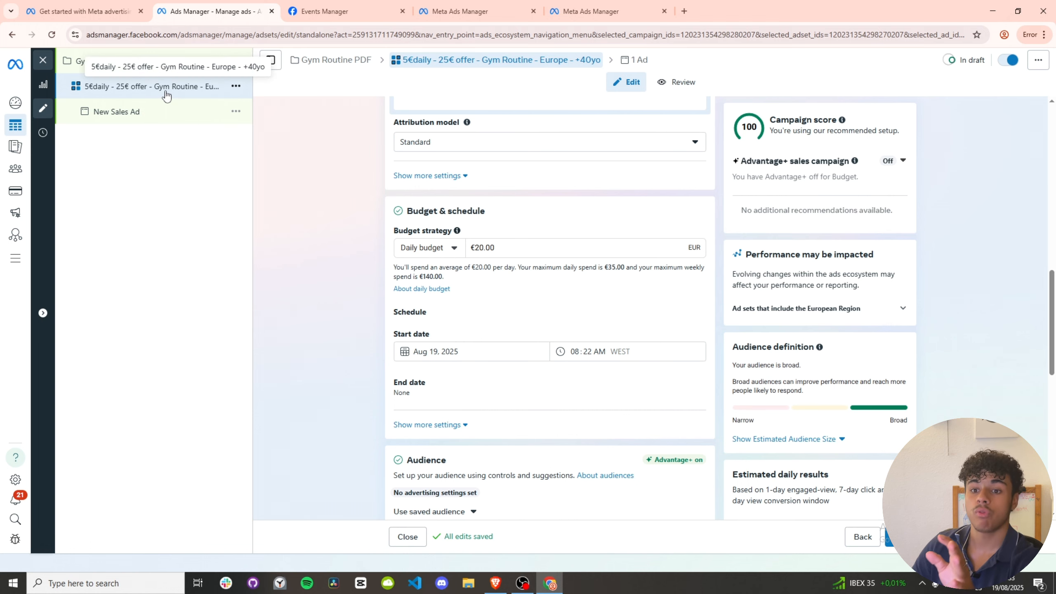
{"action": "double_click", "coordinate": [483, 250]}
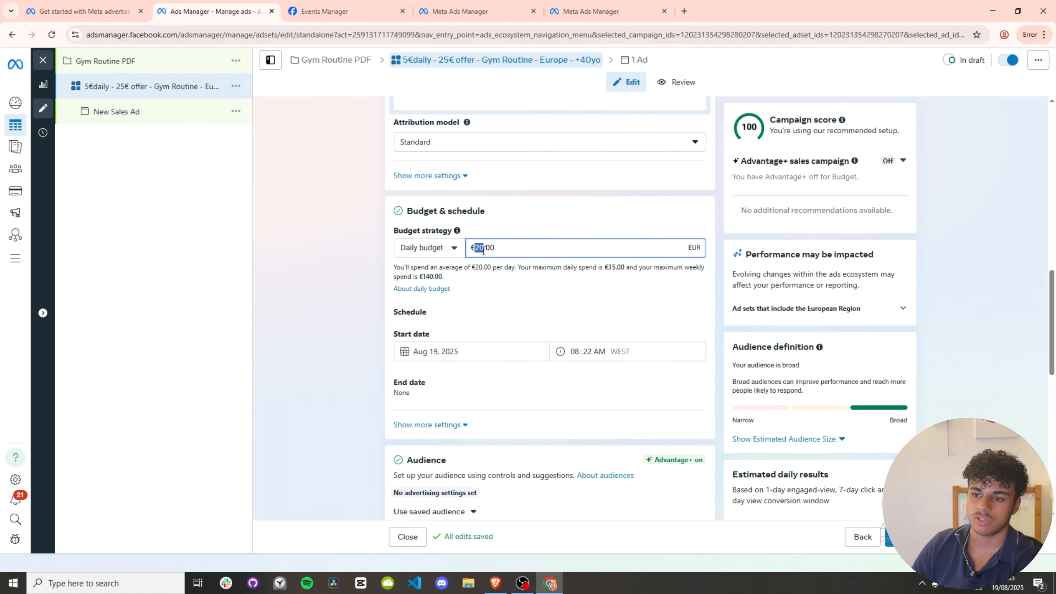
{"action": "type", "text": "5"}
{"action": "left_click", "coordinate": [525, 231]}
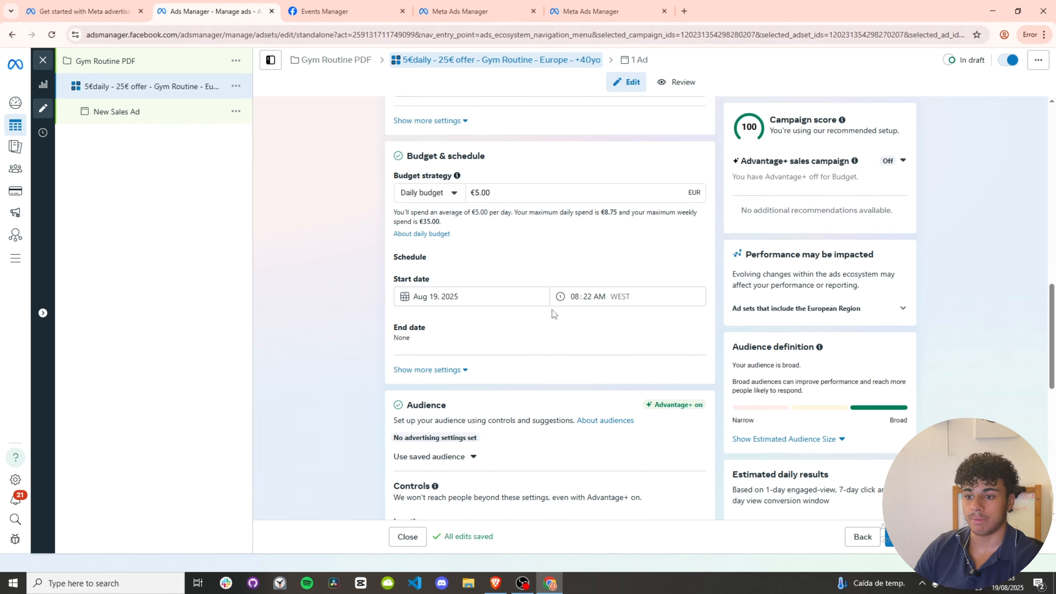
Set the ad set's schedule start date to September 1, 2025.
{"action": "left_click", "coordinate": [469, 300]}
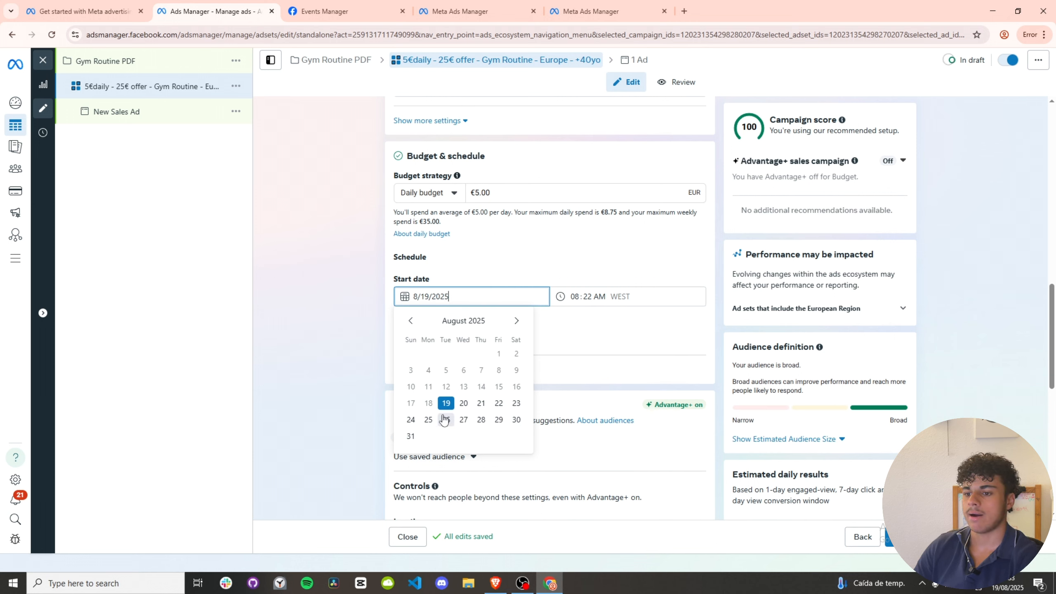
{"action": "left_click", "coordinate": [522, 326]}
{"action": "left_click", "coordinate": [428, 354]}
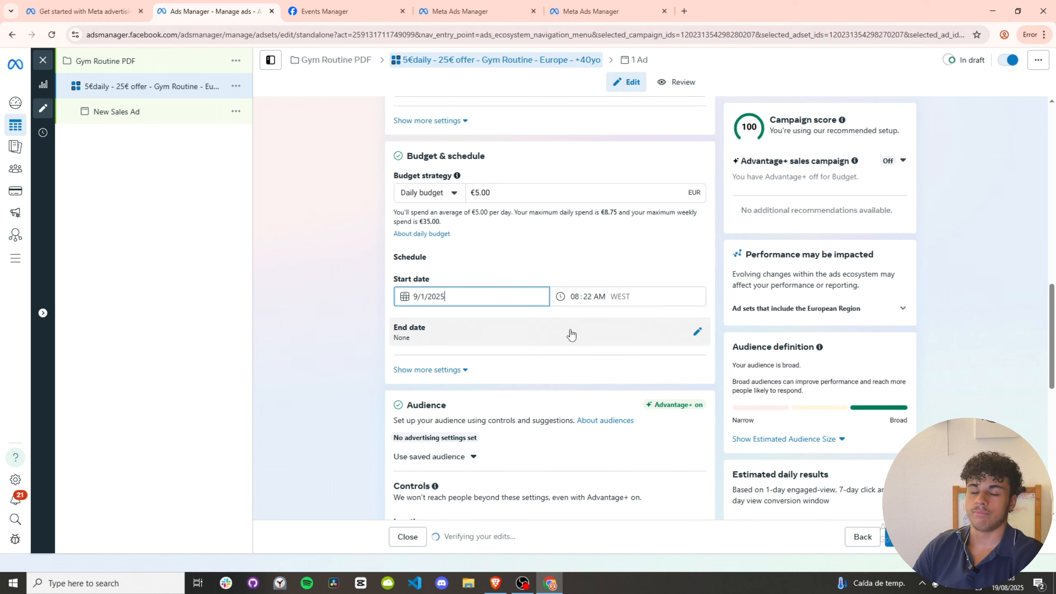
Add United Kingdom to the included locations in the ad set's audience controls.
{"action": "scroll", "coordinate": [480, 308], "scroll_direction": "down", "scroll_amount": 2}
{"action": "scroll", "coordinate": [480, 307], "scroll_direction": "down", "scroll_amount": 2}
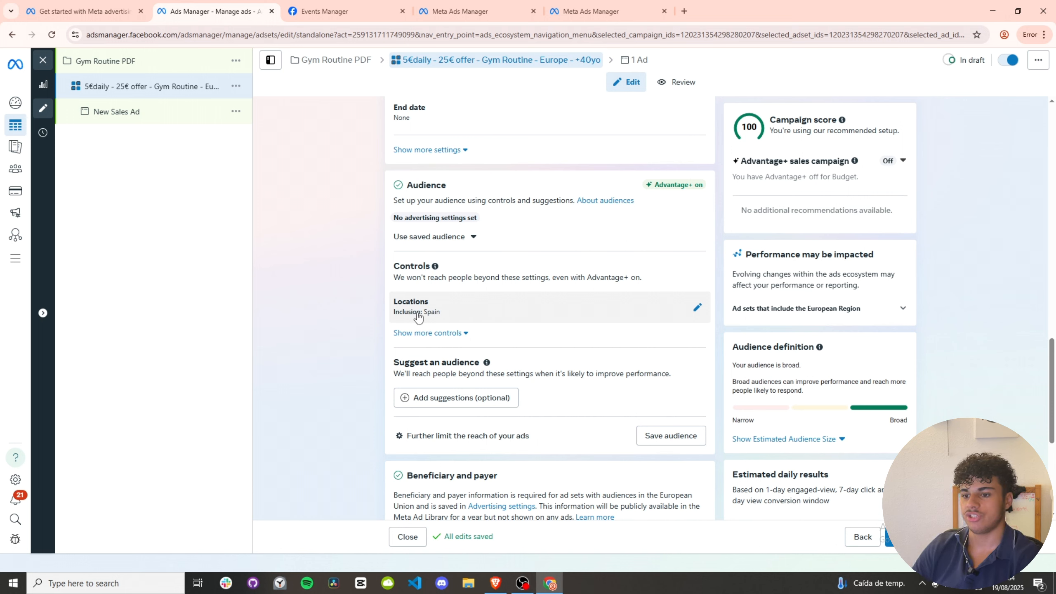
{"action": "left_click", "coordinate": [699, 309]}
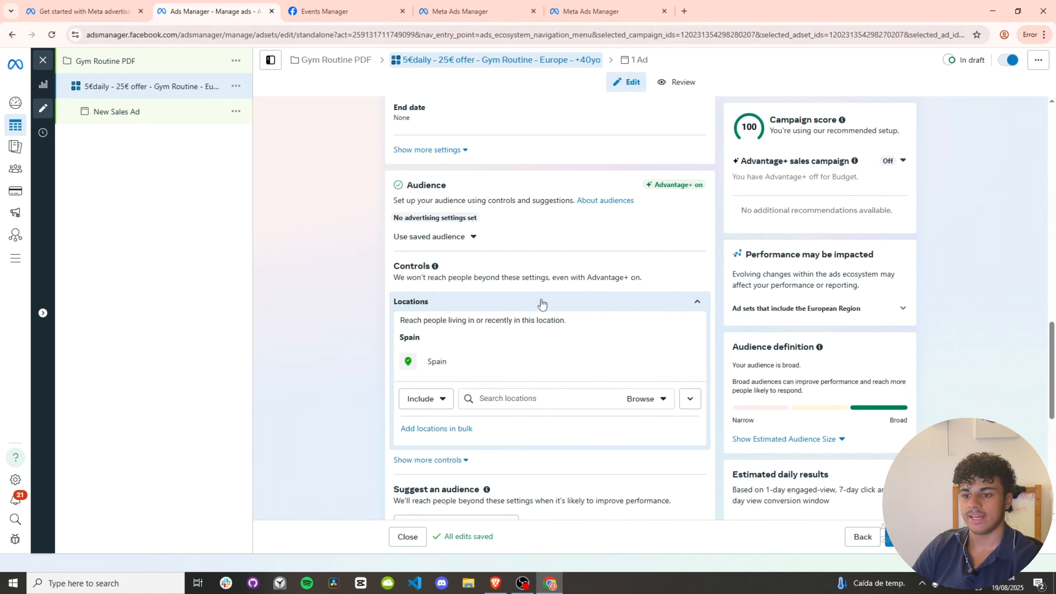
{"action": "left_click", "coordinate": [518, 398]}
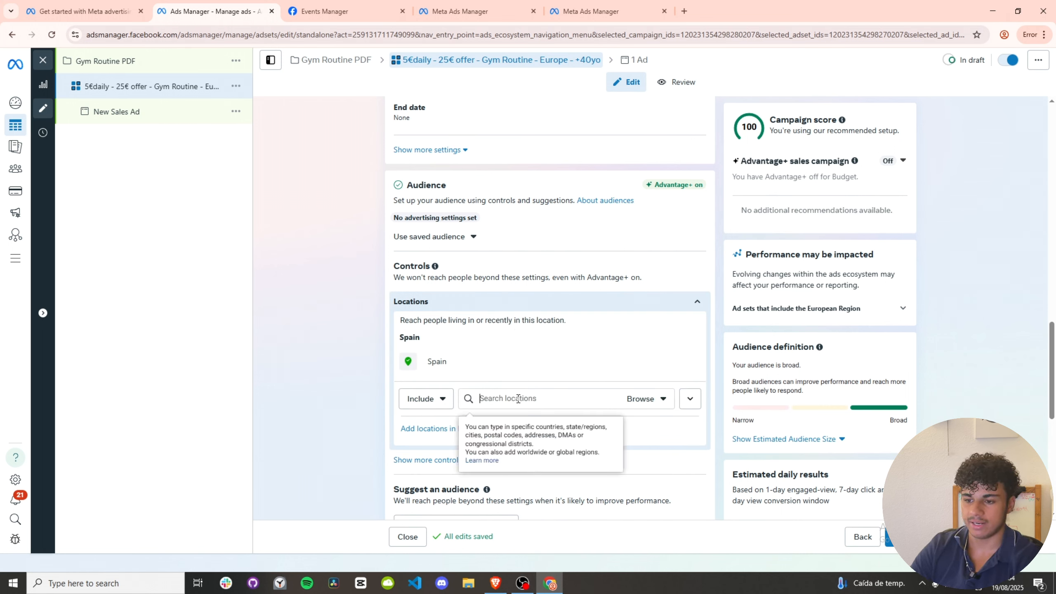
{"action": "type", "text": "united"}
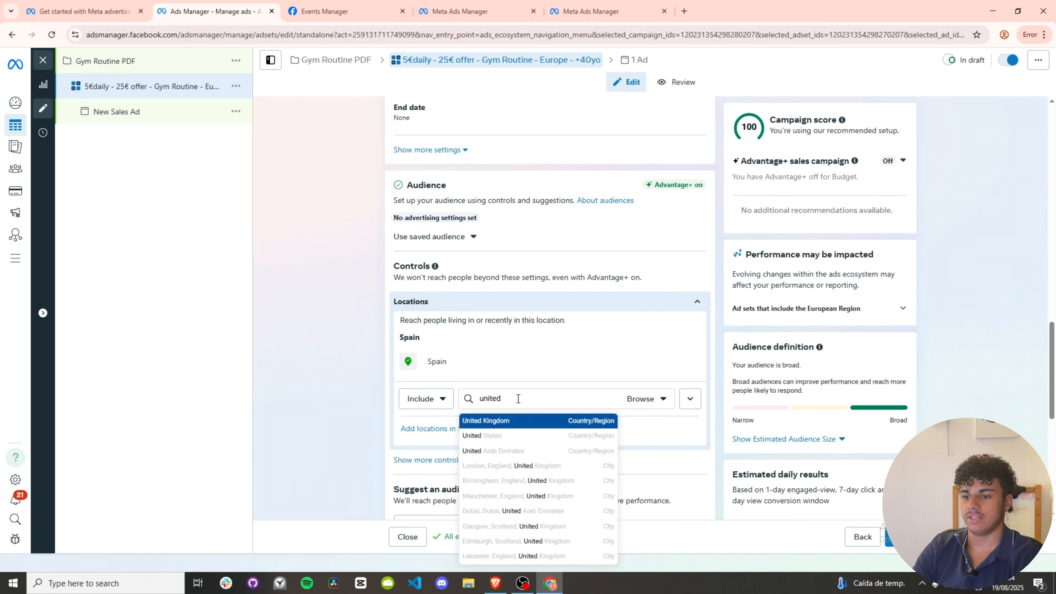
{"action": "left_click", "coordinate": [517, 421]}
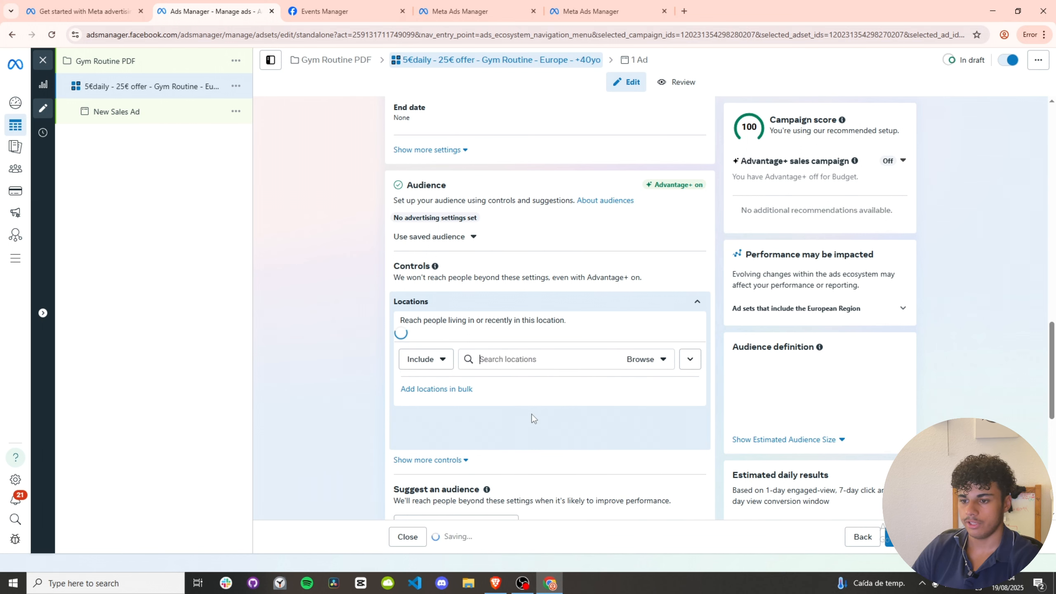
Add optional audience suggestions to the ad set and set the suggested age range to 40–60.
{"action": "scroll", "coordinate": [385, 356], "scroll_direction": "down", "scroll_amount": 5}
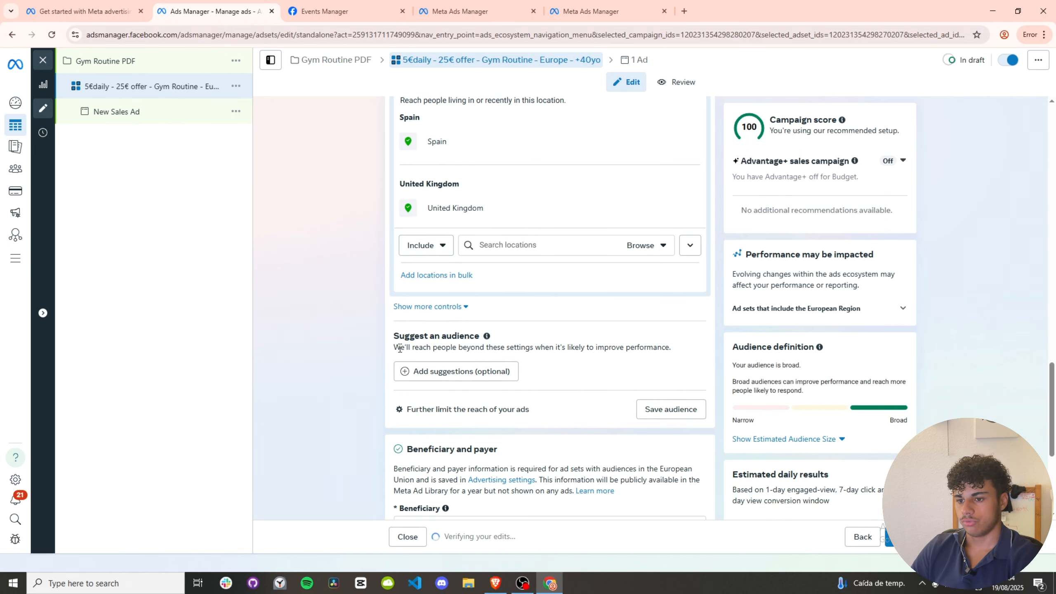
{"action": "left_click", "coordinate": [463, 378]}
{"action": "scroll", "coordinate": [540, 331], "scroll_direction": "down", "scroll_amount": 3}
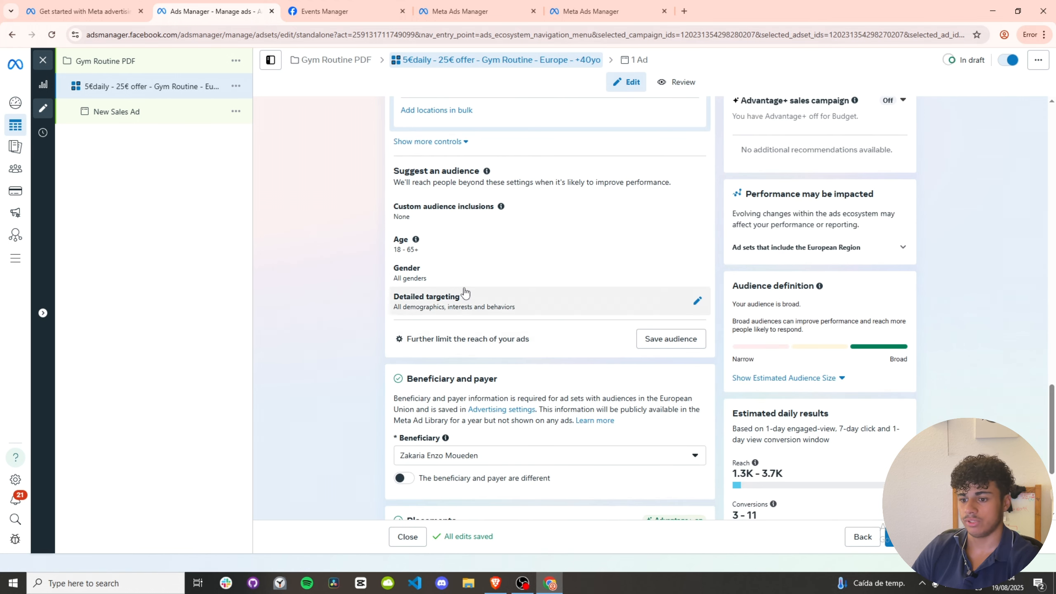
{"action": "scroll", "coordinate": [640, 278], "scroll_direction": "down", "scroll_amount": 4}
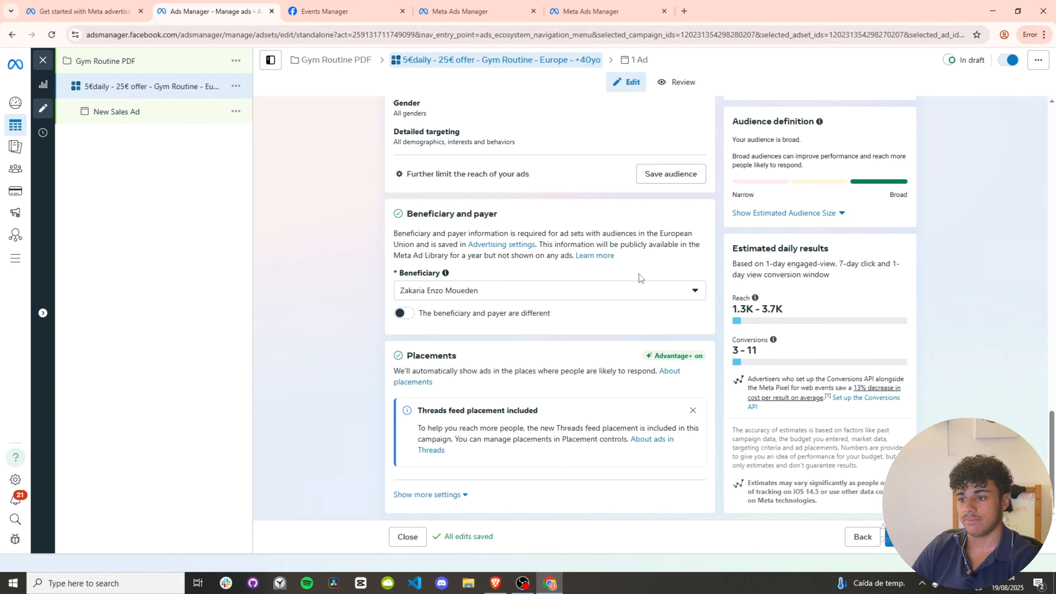
{"action": "scroll", "coordinate": [570, 338], "scroll_direction": "up", "scroll_amount": 6}
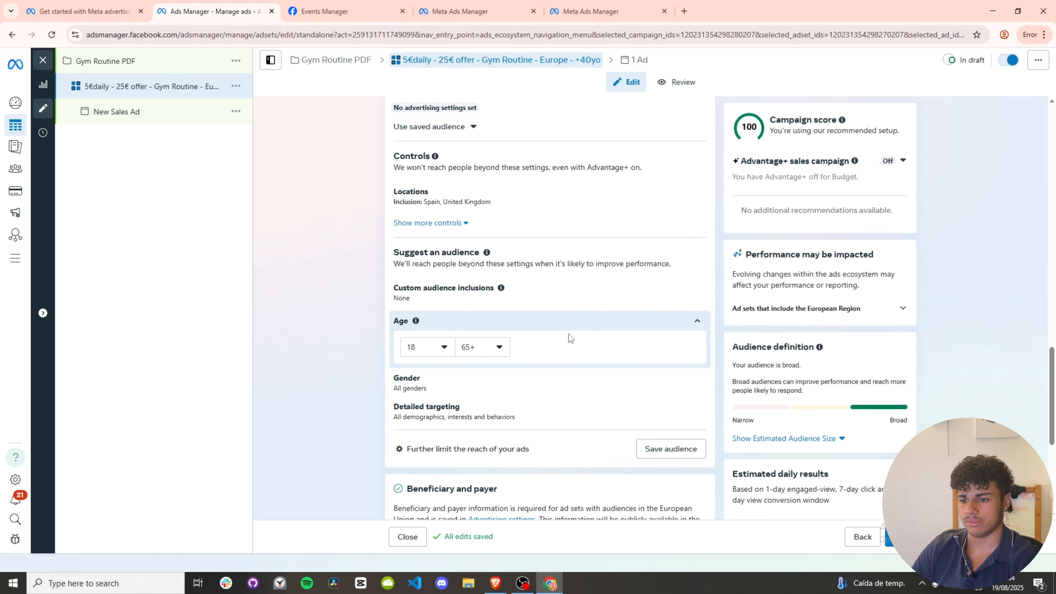
{"action": "left_click", "coordinate": [416, 354]}
{"action": "scroll", "coordinate": [443, 453], "scroll_direction": "down", "scroll_amount": 5}
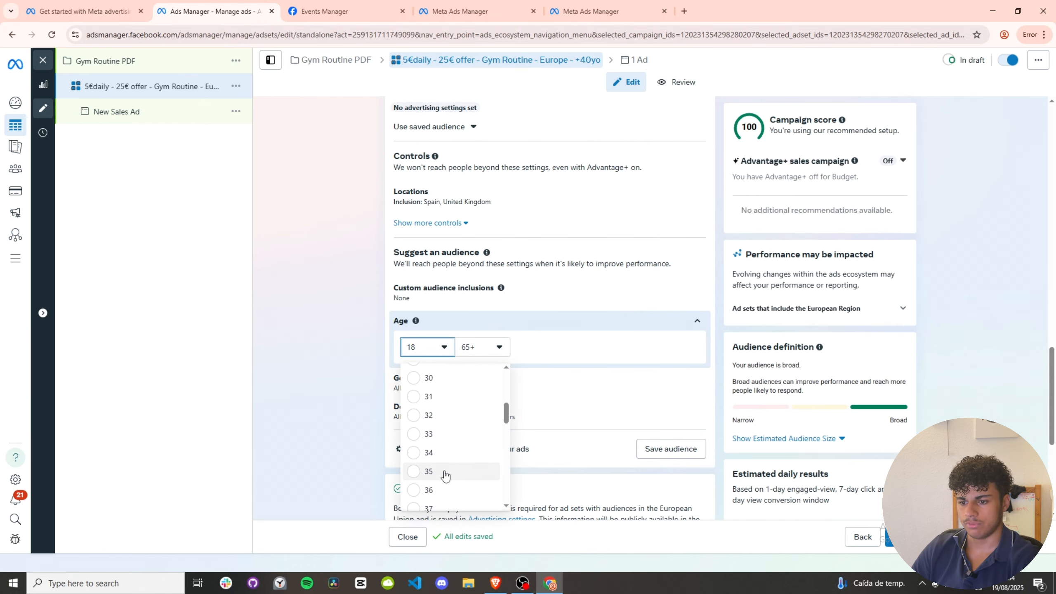
{"action": "scroll", "coordinate": [445, 483], "scroll_direction": "down", "scroll_amount": 1}
{"action": "scroll", "coordinate": [446, 491], "scroll_direction": "down", "scroll_amount": 1}
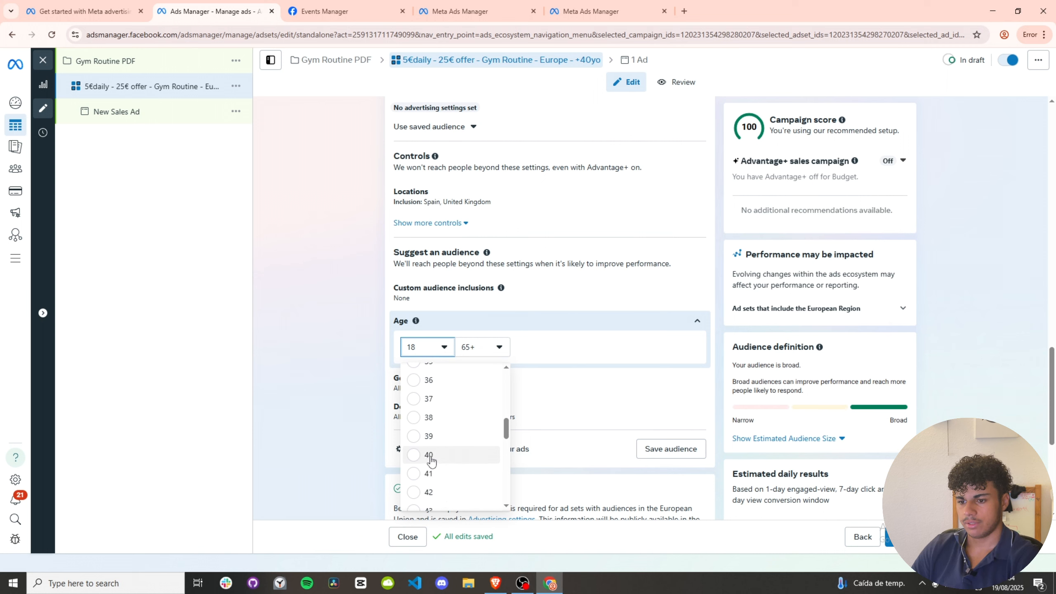
{"action": "left_click", "coordinate": [428, 457]}
{"action": "left_click", "coordinate": [495, 346]}
{"action": "left_click", "coordinate": [484, 407]}
{"action": "left_click", "coordinate": [679, 324]}
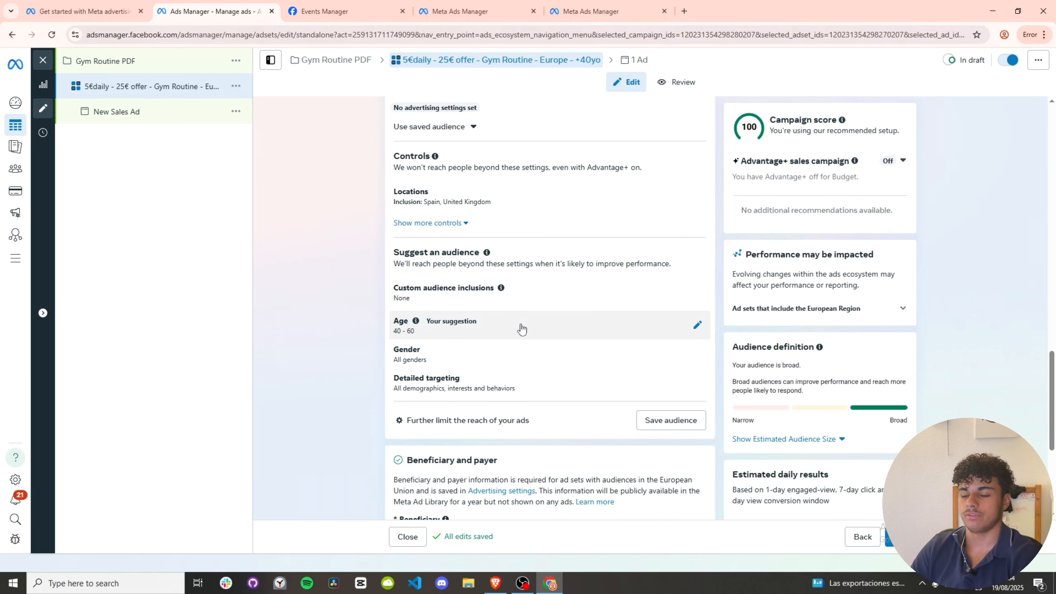
Try limiting the suggested audience's gender to Men, and restore it to All.
{"action": "scroll", "coordinate": [520, 329], "scroll_direction": "down", "scroll_amount": 1}
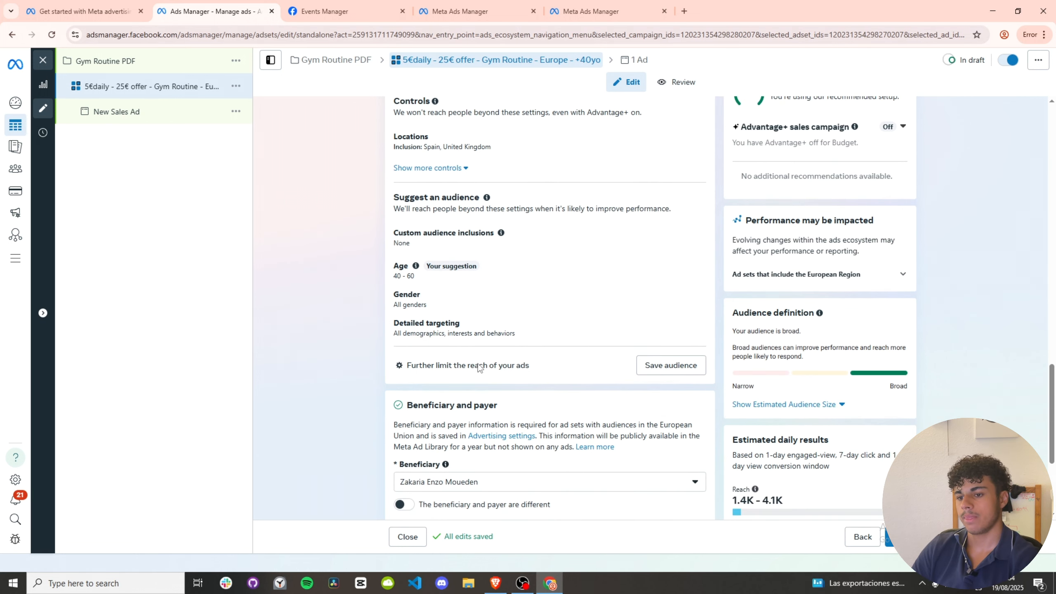
{"action": "left_click", "coordinate": [698, 298]}
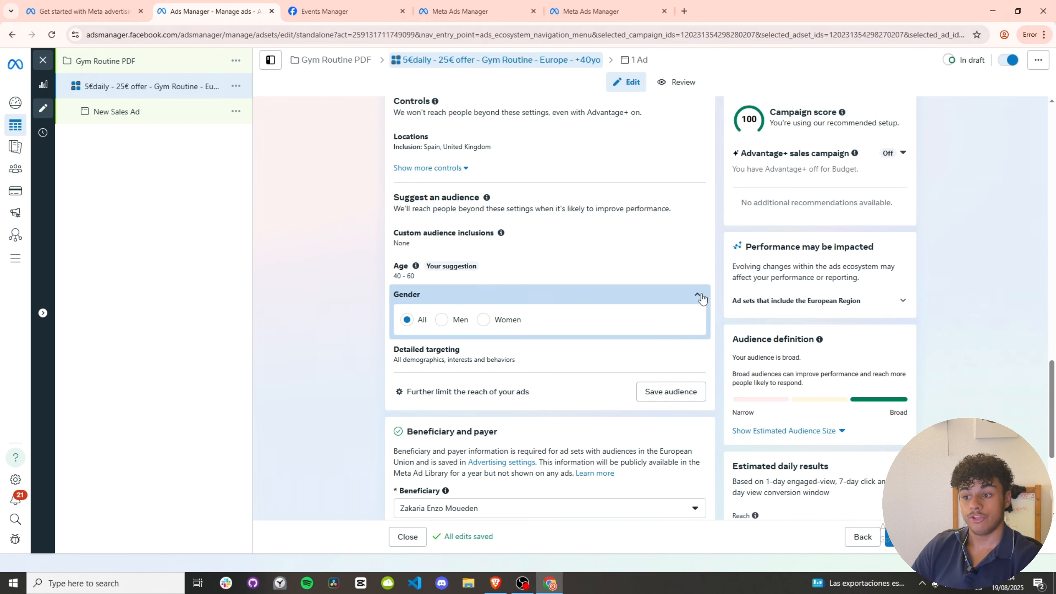
{"action": "left_click", "coordinate": [441, 323]}
{"action": "left_click", "coordinate": [498, 321]}
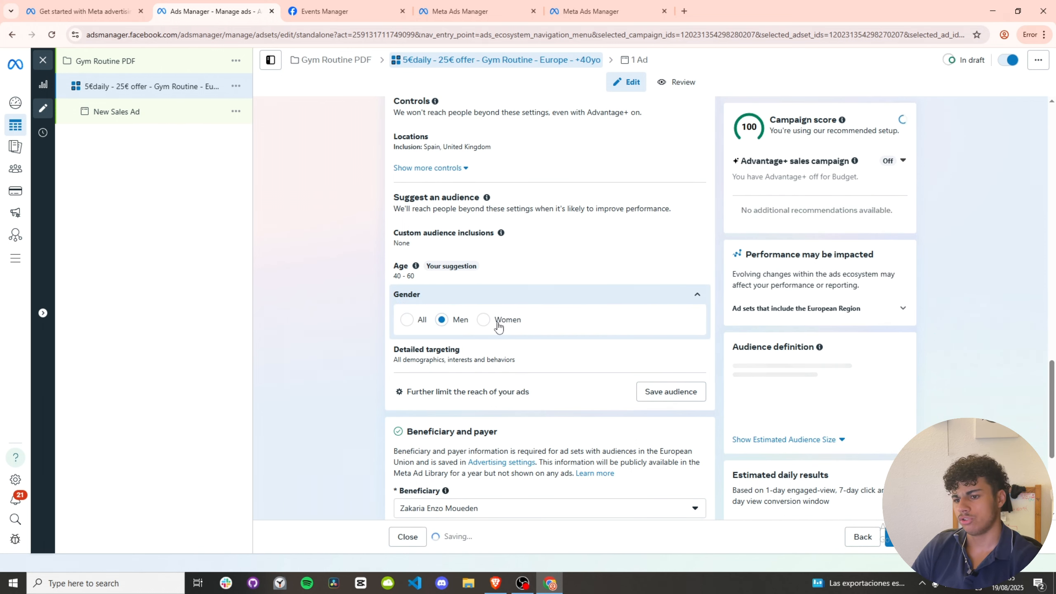
{"action": "left_click", "coordinate": [419, 320]}
{"action": "left_click", "coordinate": [442, 300]}
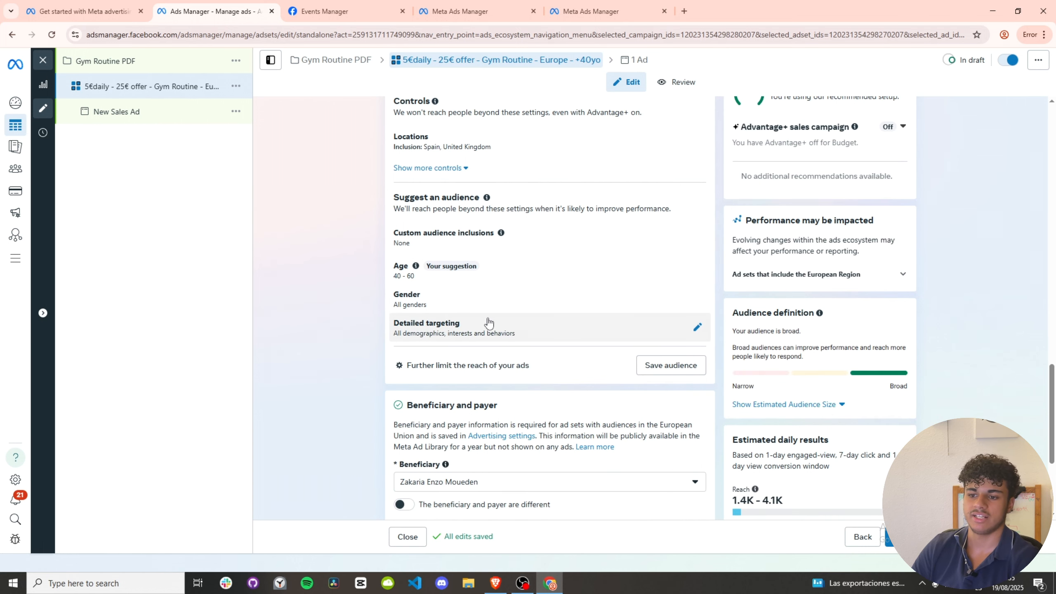
Add the Gym employer demographic and the interests Physical fitness (fitness) and Health & wellness (personal care) to detailed targeting.
{"action": "left_click", "coordinate": [697, 327]}
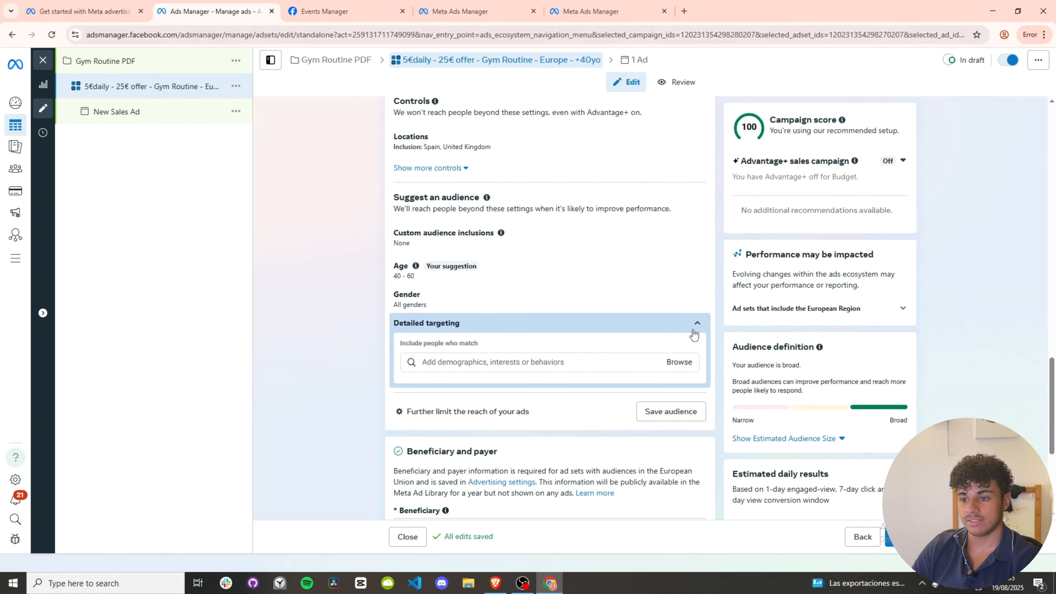
{"action": "left_click", "coordinate": [469, 362]}
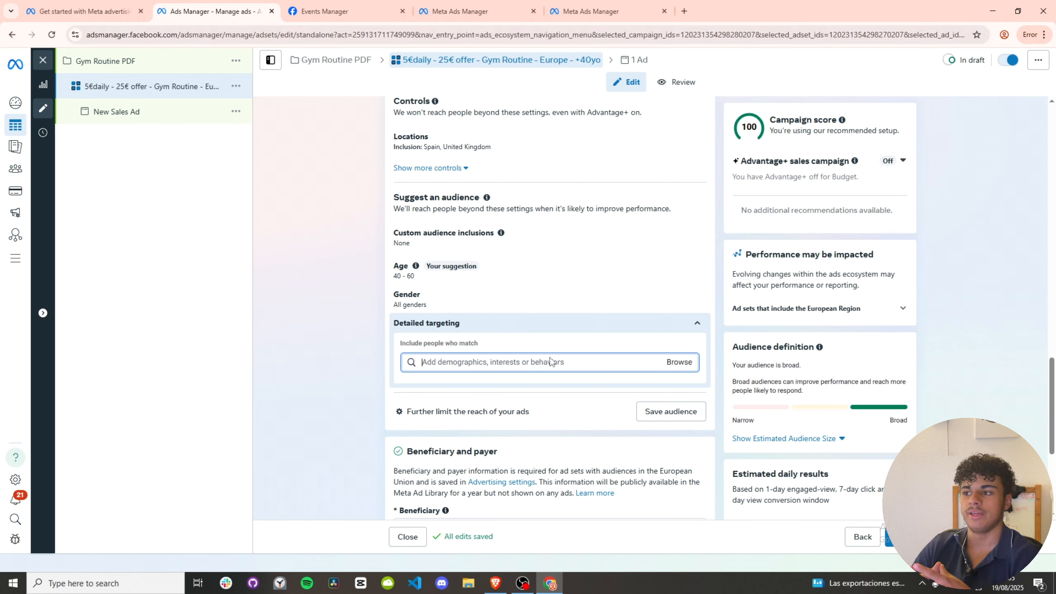
{"action": "type", "text": "a"}
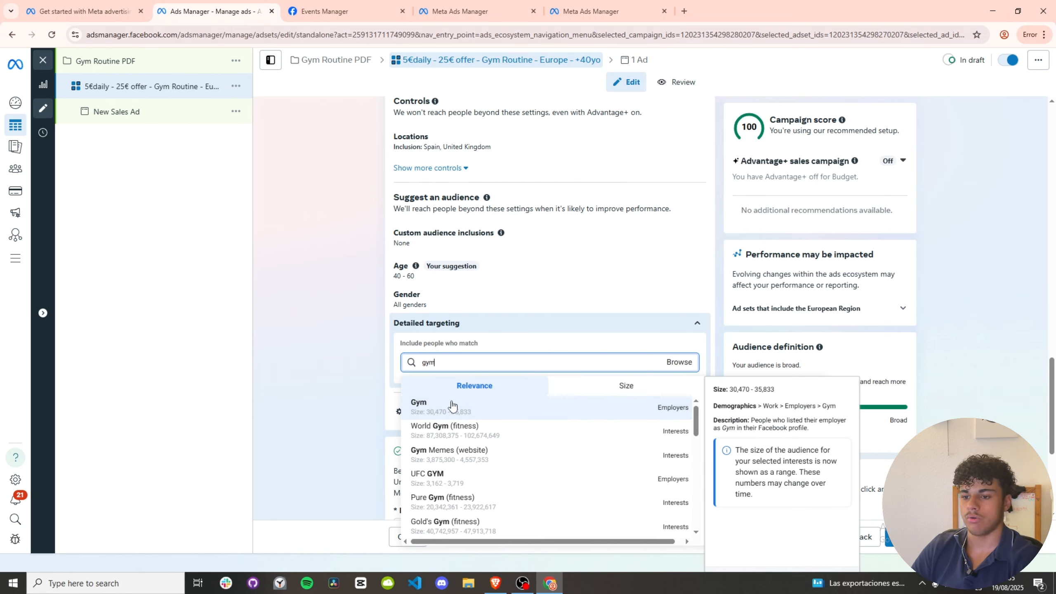
{"action": "left_click", "coordinate": [453, 405]}
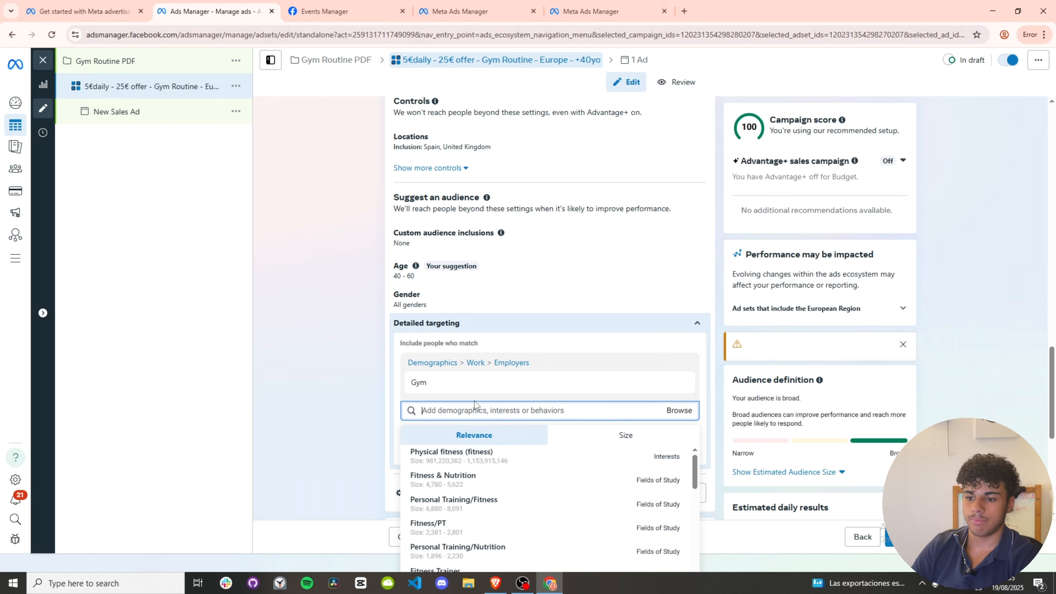
{"action": "mouse_move", "coordinate": [437, 375]}
{"action": "scroll", "coordinate": [446, 384], "scroll_direction": "down", "scroll_amount": 3}
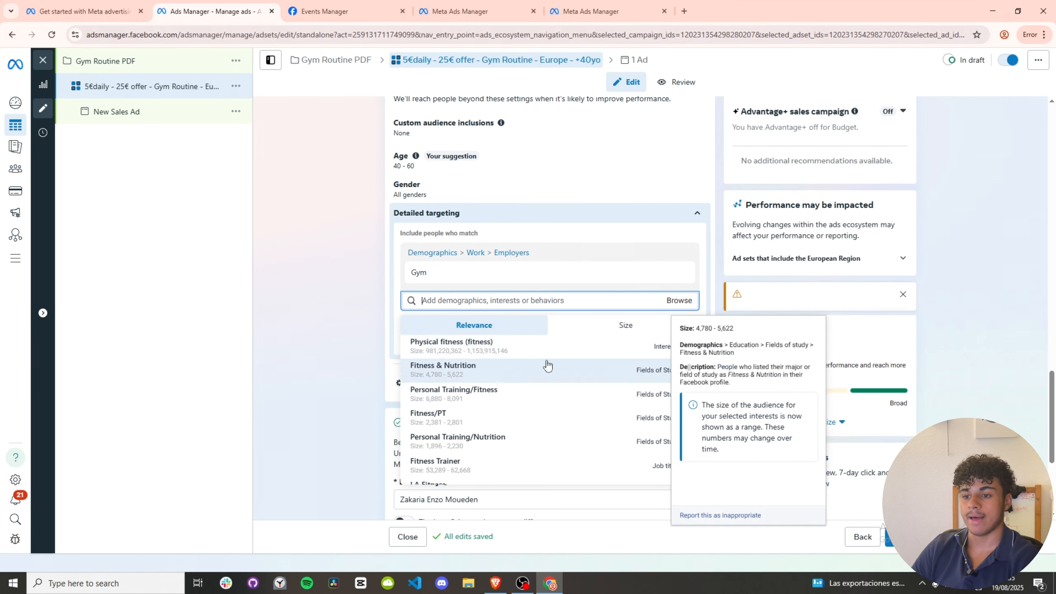
{"action": "left_click", "coordinate": [516, 357]}
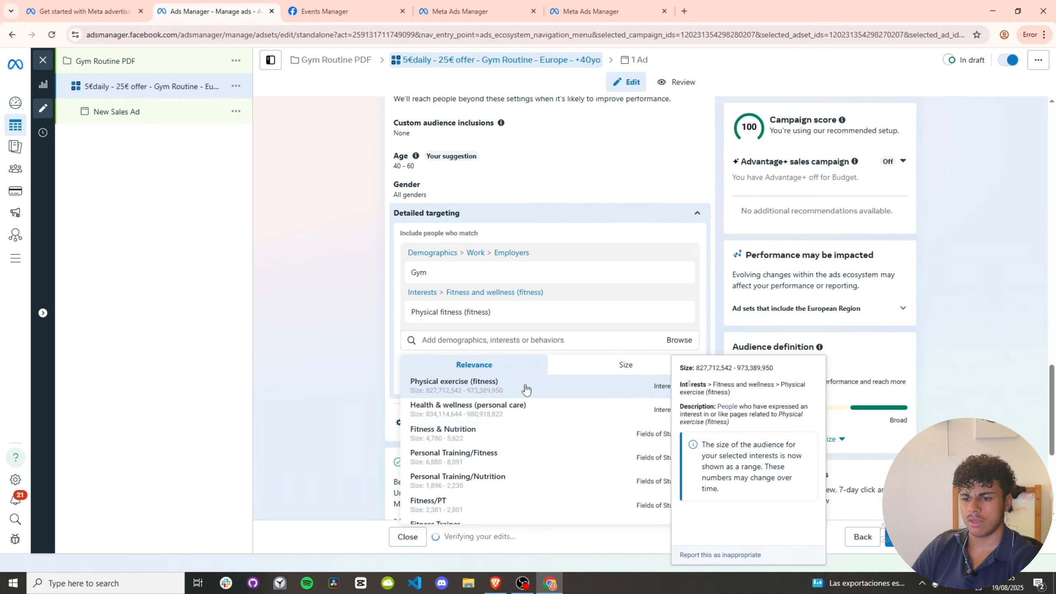
{"action": "left_click", "coordinate": [516, 412]}
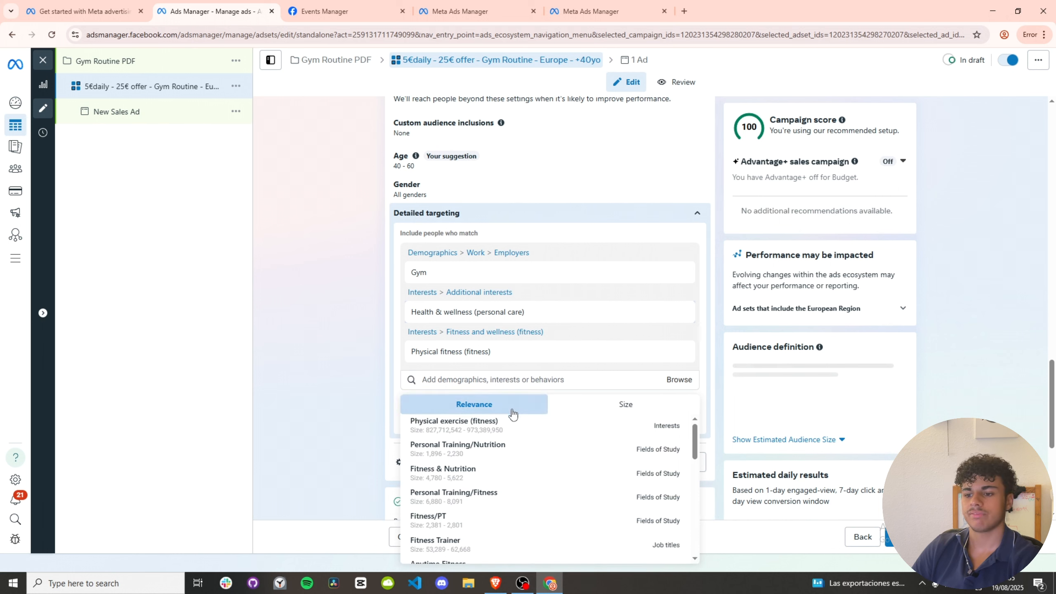
{"action": "scroll", "coordinate": [510, 446], "scroll_direction": "down", "scroll_amount": 1}
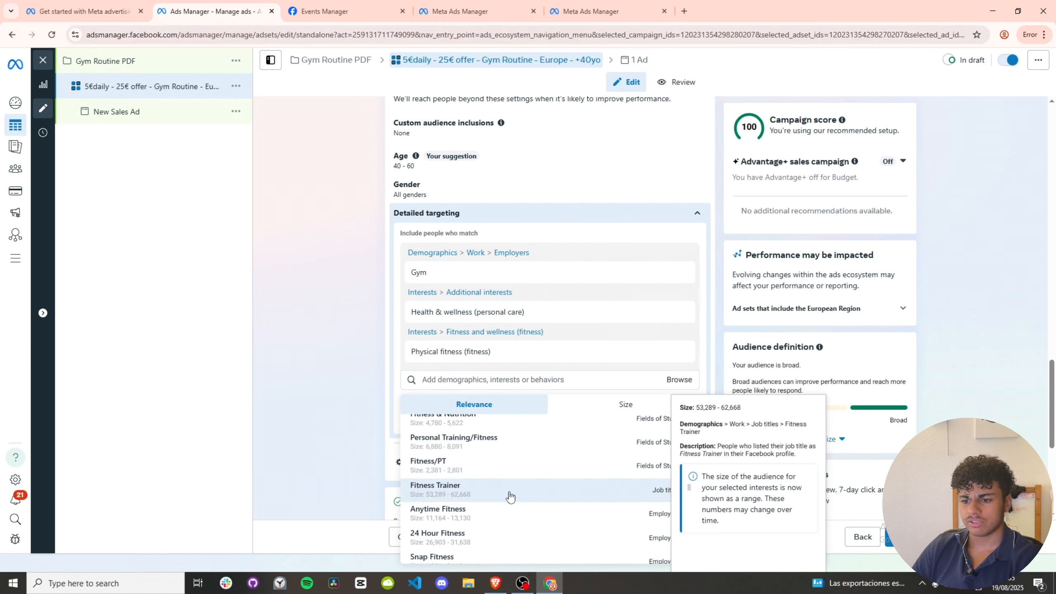
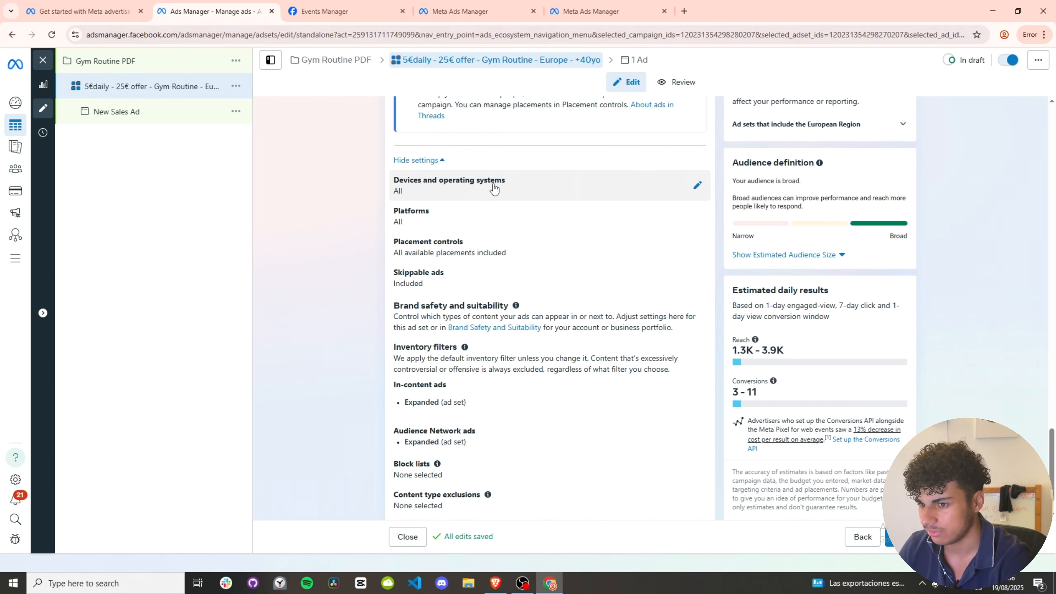
Review the device type and mobile operating system options for the ad set's placements without changing them.
{"action": "left_click", "coordinate": [697, 185]}
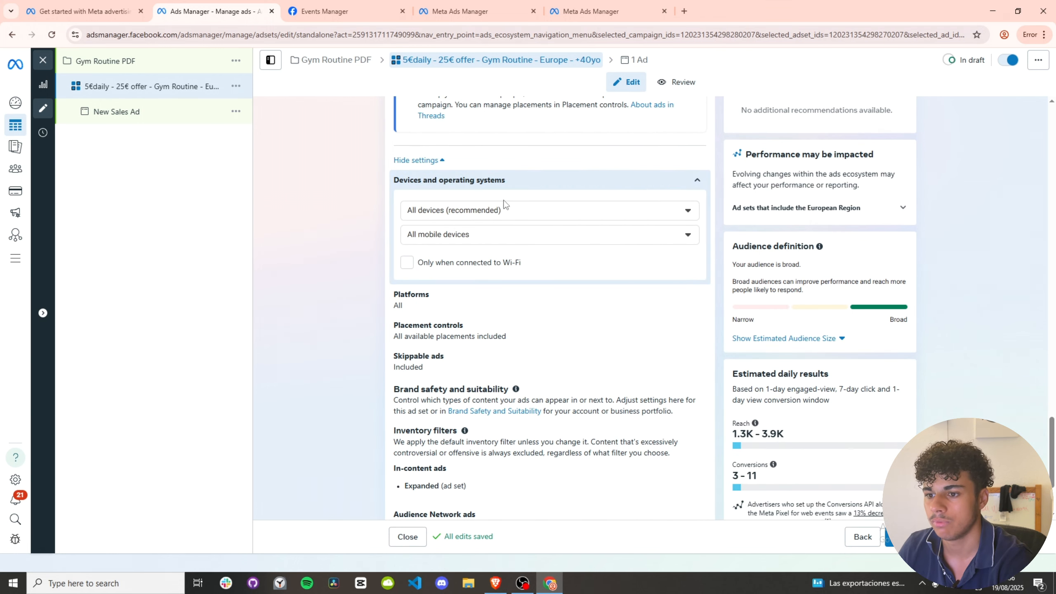
{"action": "left_click", "coordinate": [494, 210]}
{"action": "left_click", "coordinate": [501, 183]}
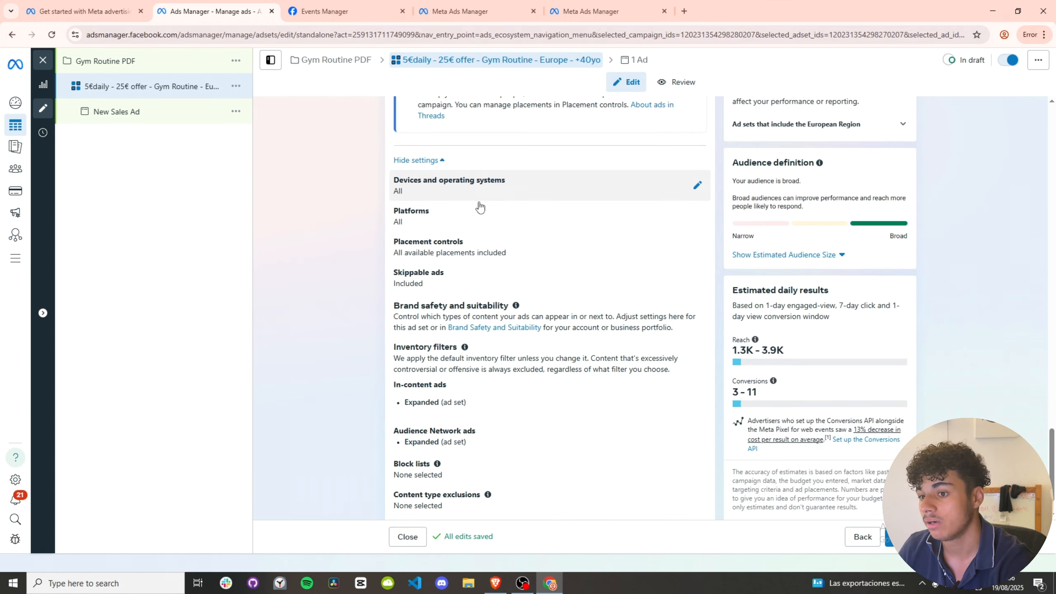
{"action": "left_click", "coordinate": [450, 179]}
{"action": "left_click", "coordinate": [456, 233]}
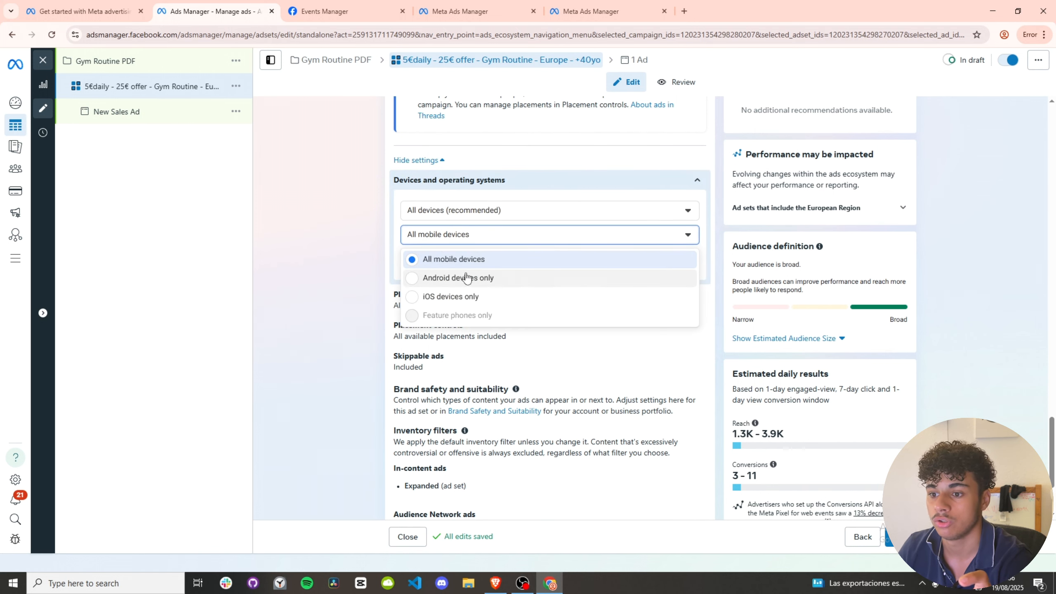
{"action": "left_click", "coordinate": [481, 183]}
Exclude Audience Network, Messenger and Threads from the ad platforms, keeping only Facebook and Instagram.
{"action": "left_click", "coordinate": [452, 224]}
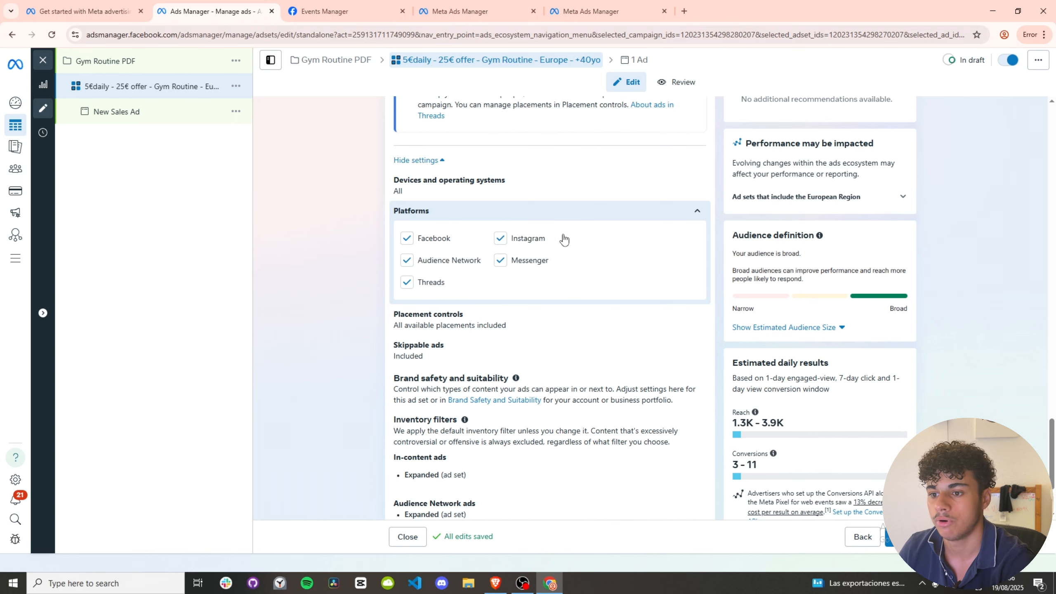
{"action": "left_click", "coordinate": [407, 260]}
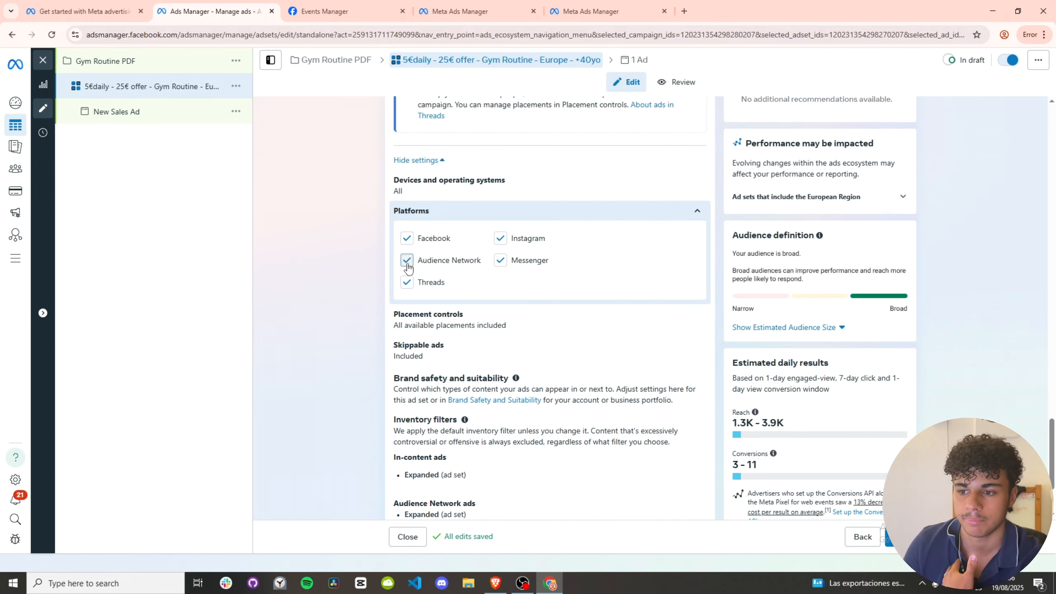
{"action": "left_click", "coordinate": [507, 402]}
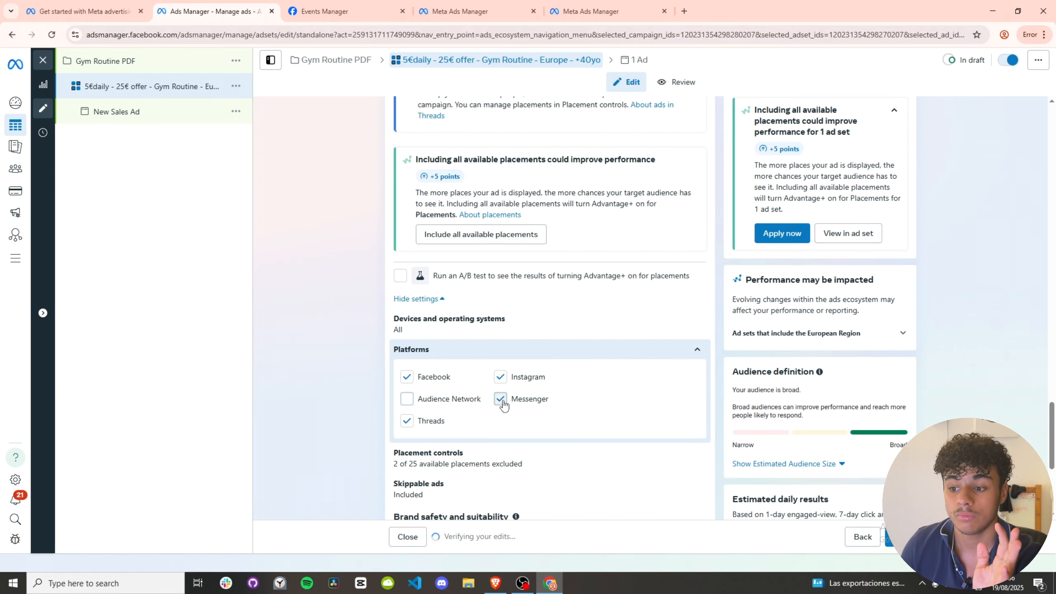
{"action": "left_click", "coordinate": [406, 421]}
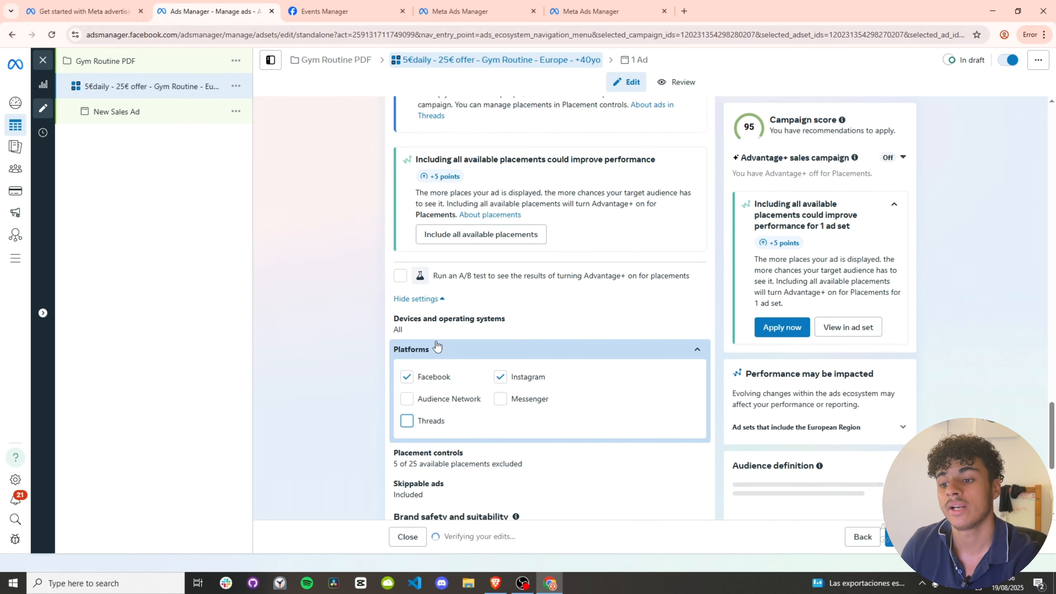
{"action": "left_click", "coordinate": [499, 349]}
Include all Feeds placements in the ad set's placement controls.
{"action": "scroll", "coordinate": [436, 354], "scroll_direction": "down", "scroll_amount": 3}
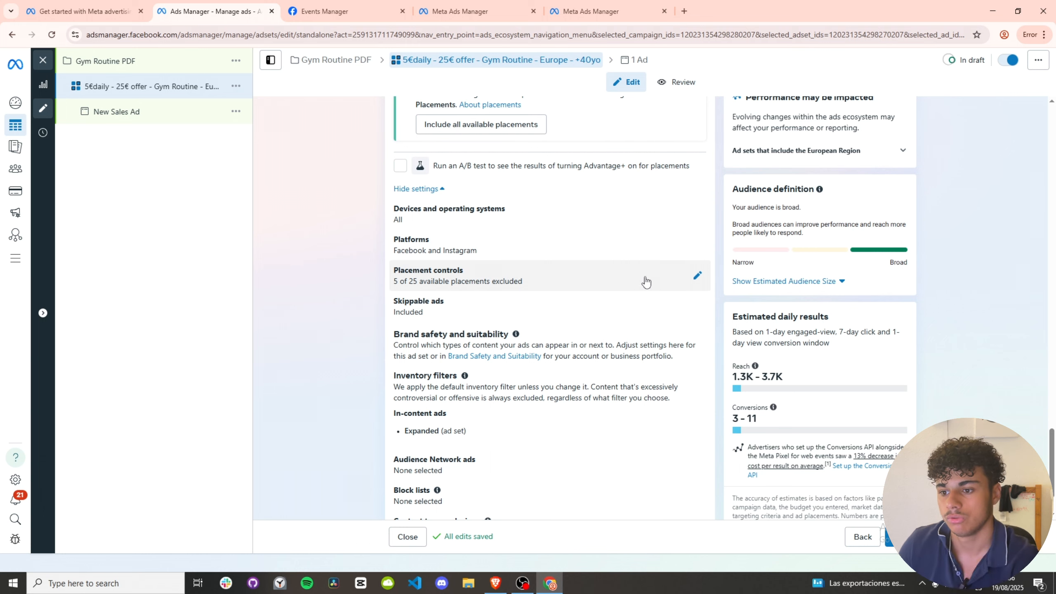
{"action": "left_click", "coordinate": [698, 276]}
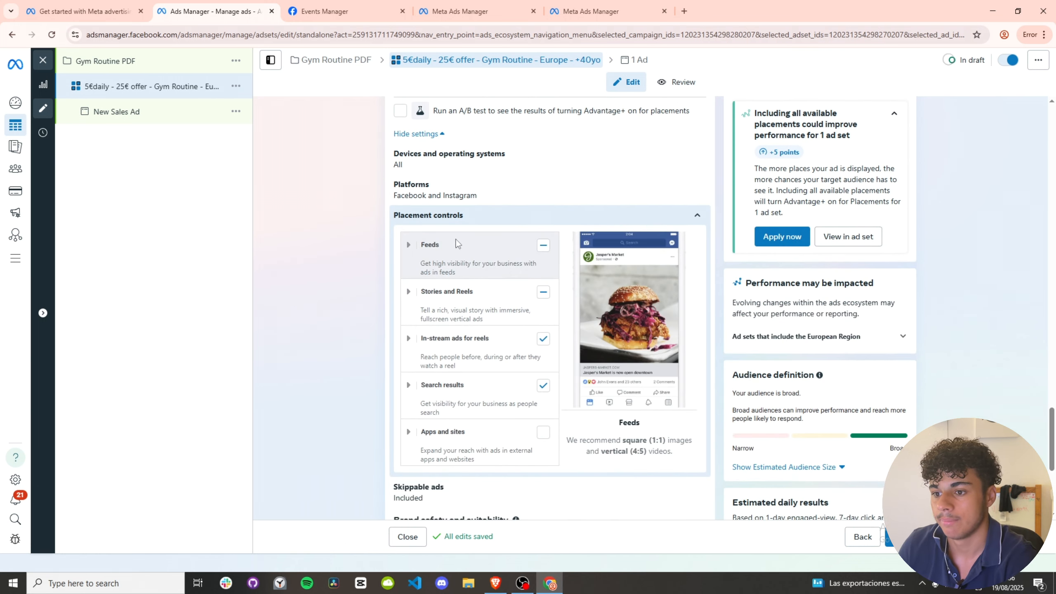
{"action": "left_click", "coordinate": [543, 246]}
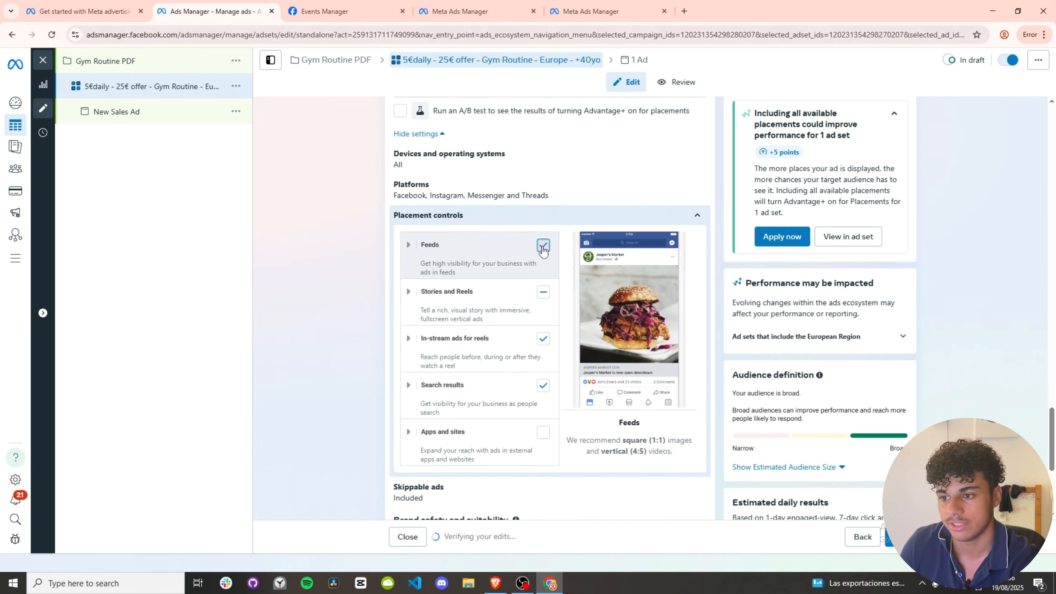
Exclude Feeds, In-stream ads for reels and Search results from the placement controls, and expand the Stories and Reels placements.
{"action": "left_click", "coordinate": [543, 246]}
{"action": "scroll", "coordinate": [543, 250], "scroll_direction": "down", "scroll_amount": 3}
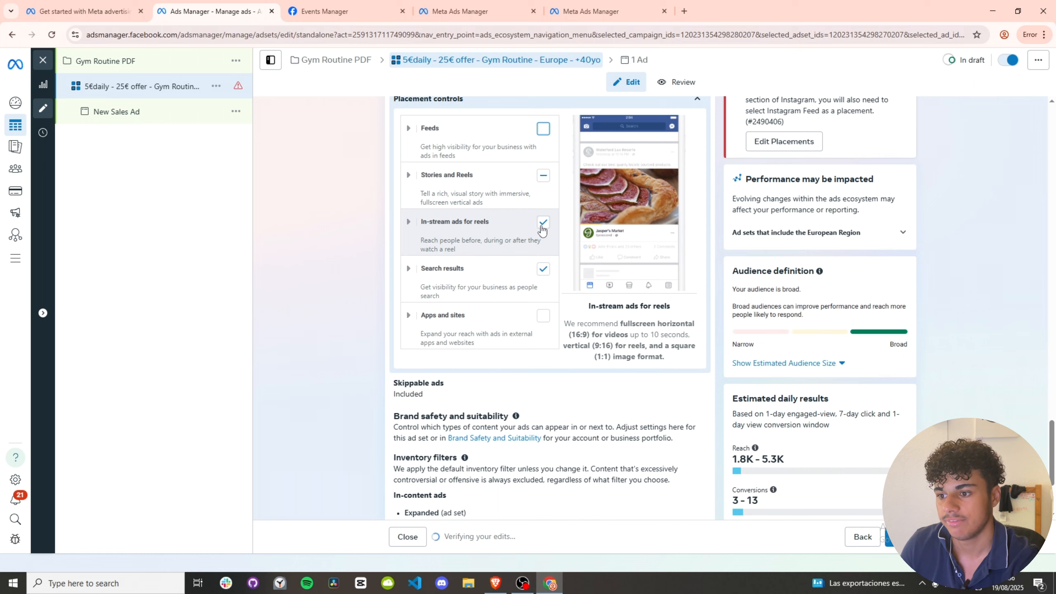
{"action": "left_click", "coordinate": [542, 225]}
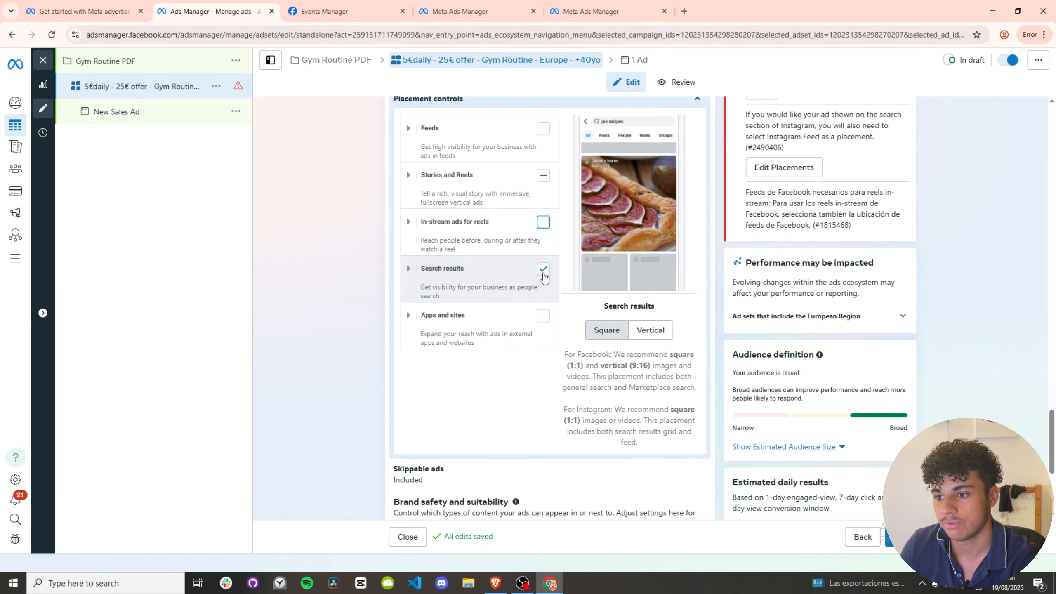
{"action": "left_click", "coordinate": [543, 269]}
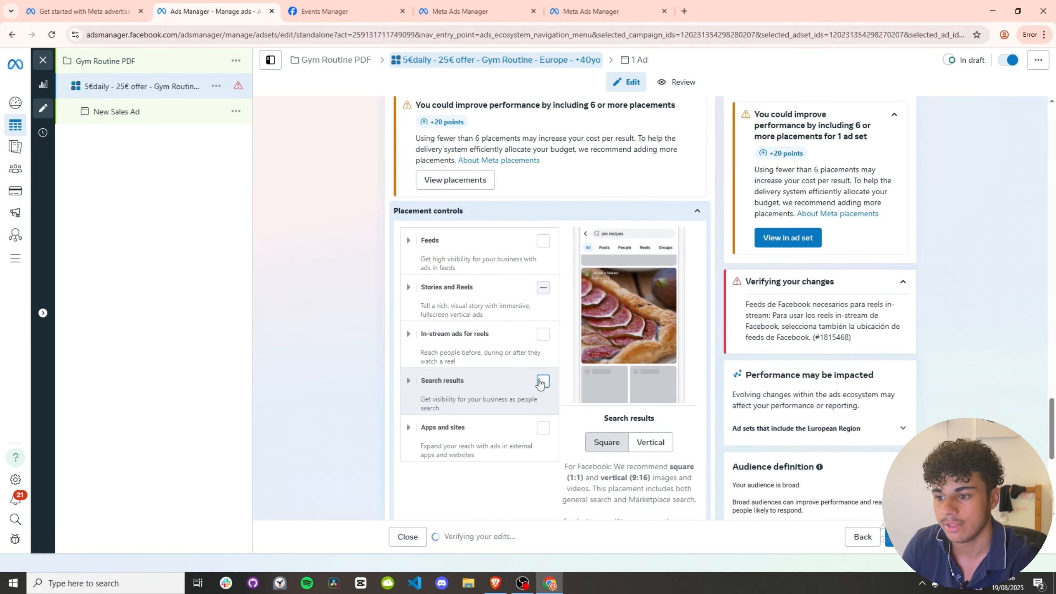
{"action": "left_click", "coordinate": [409, 287]}
{"action": "scroll", "coordinate": [478, 294], "scroll_direction": "down", "scroll_amount": 1}
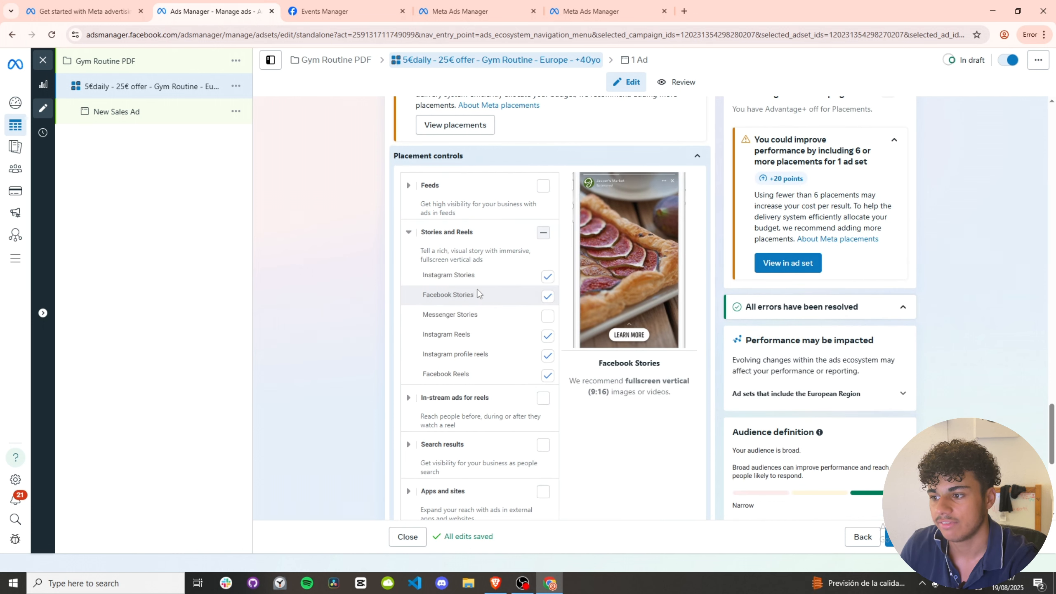
{"action": "scroll", "coordinate": [478, 294], "scroll_direction": "down", "scroll_amount": 1}
Open the New Sales Ad and review the Facebook Page and Instagram account options in its identity settings.
{"action": "left_click", "coordinate": [139, 115]}
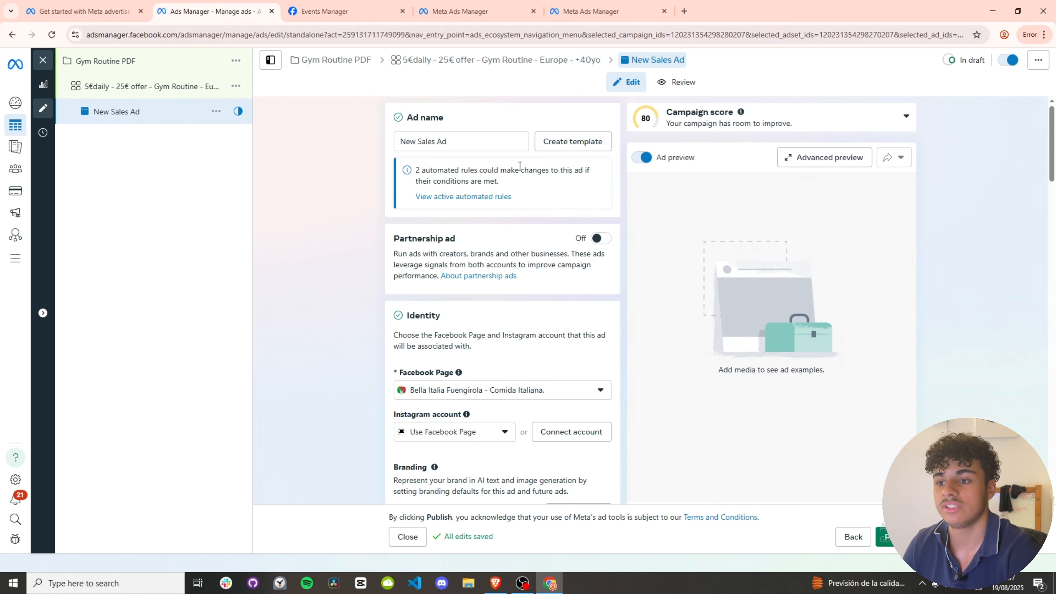
{"action": "scroll", "coordinate": [486, 213], "scroll_direction": "down", "scroll_amount": 2}
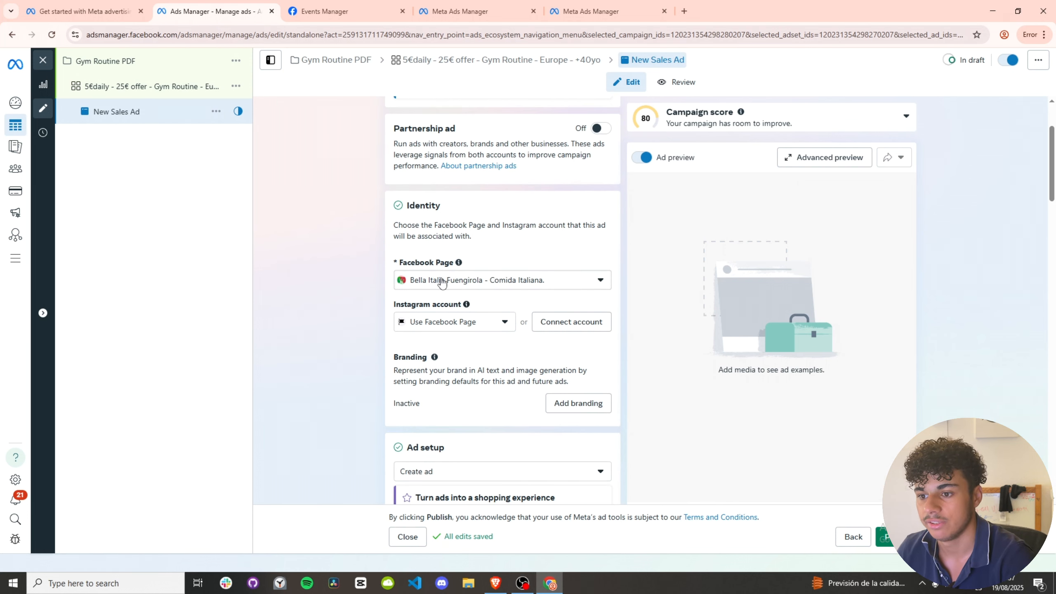
{"action": "left_click", "coordinate": [440, 287]}
{"action": "scroll", "coordinate": [440, 337], "scroll_direction": "down", "scroll_amount": 2}
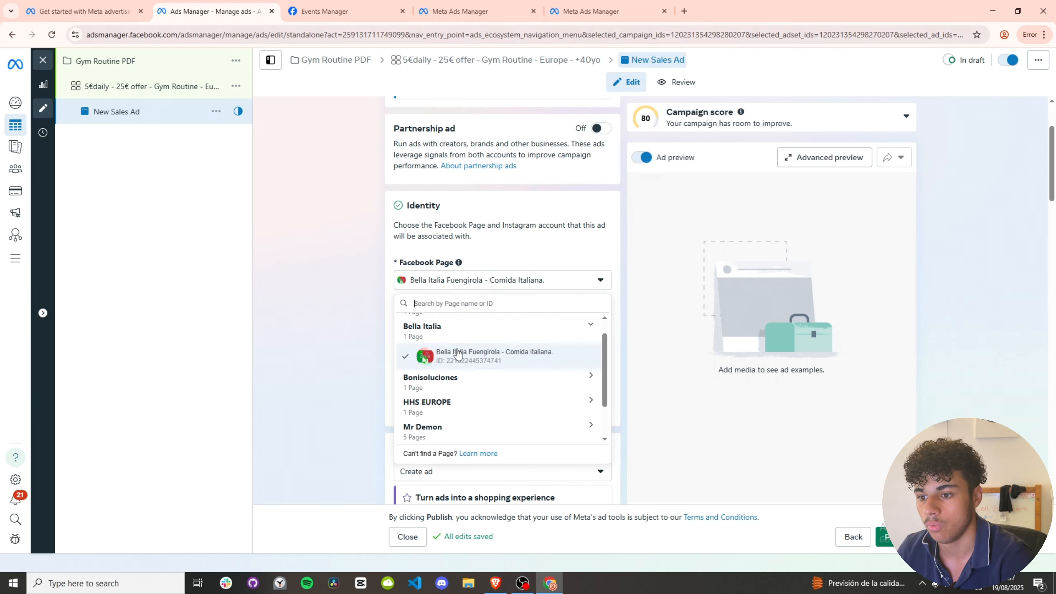
{"action": "scroll", "coordinate": [458, 329], "scroll_direction": "up", "scroll_amount": 2}
{"action": "left_click", "coordinate": [437, 288]}
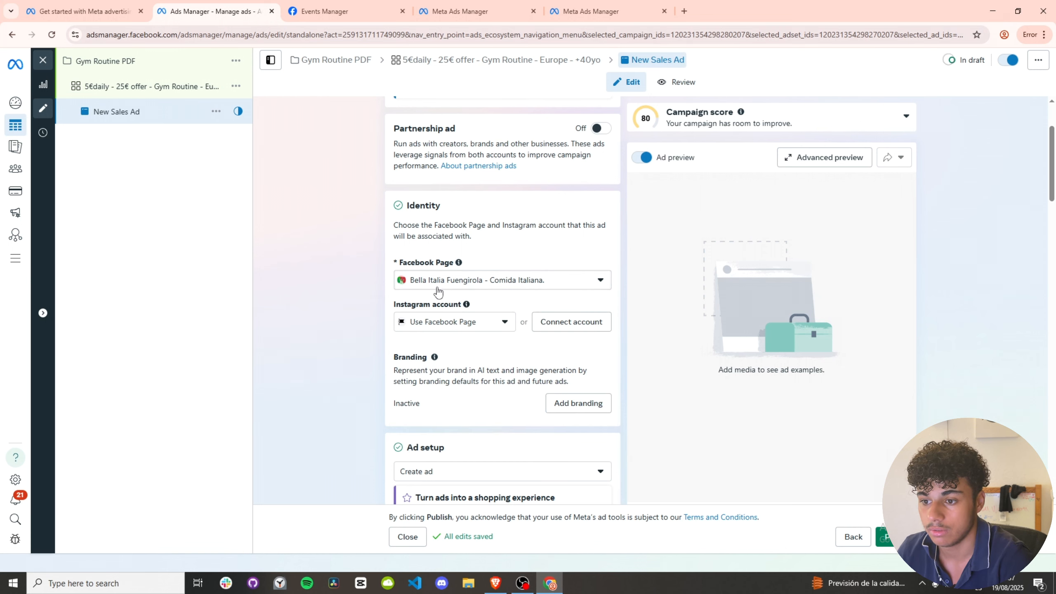
{"action": "left_click", "coordinate": [446, 328]}
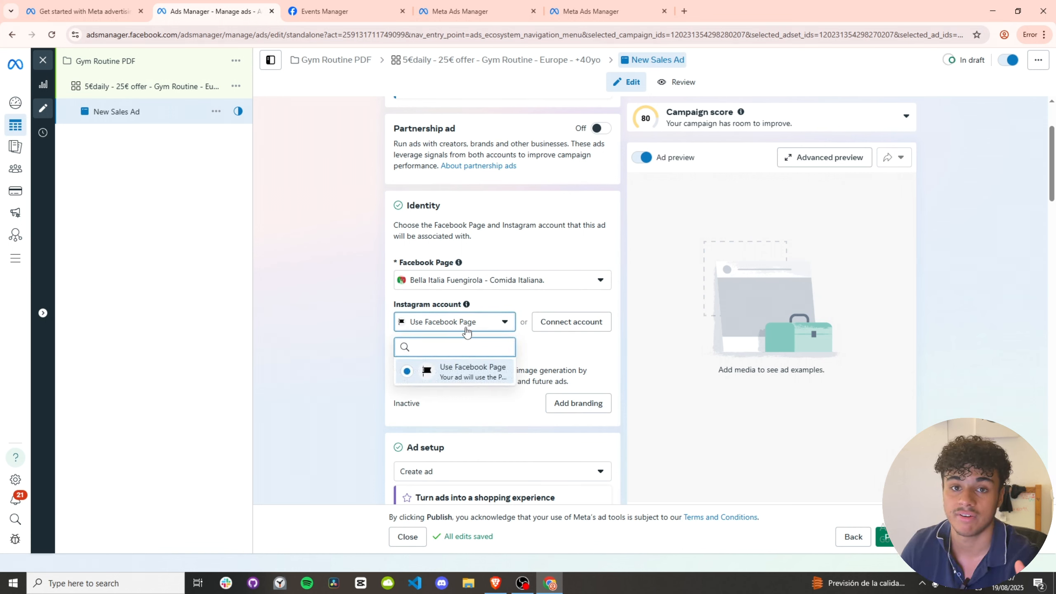
{"action": "left_click", "coordinate": [477, 307]}
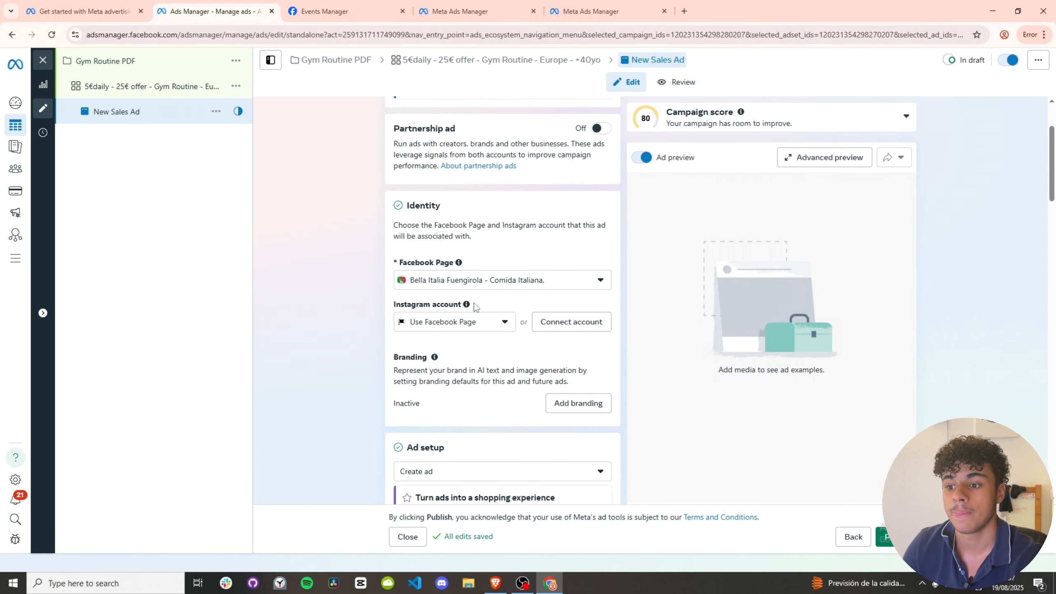
Rename the ad as AD 1 - CUTE GUY SHOWING PIZZA.
{"action": "scroll", "coordinate": [476, 305], "scroll_direction": "up", "scroll_amount": 3}
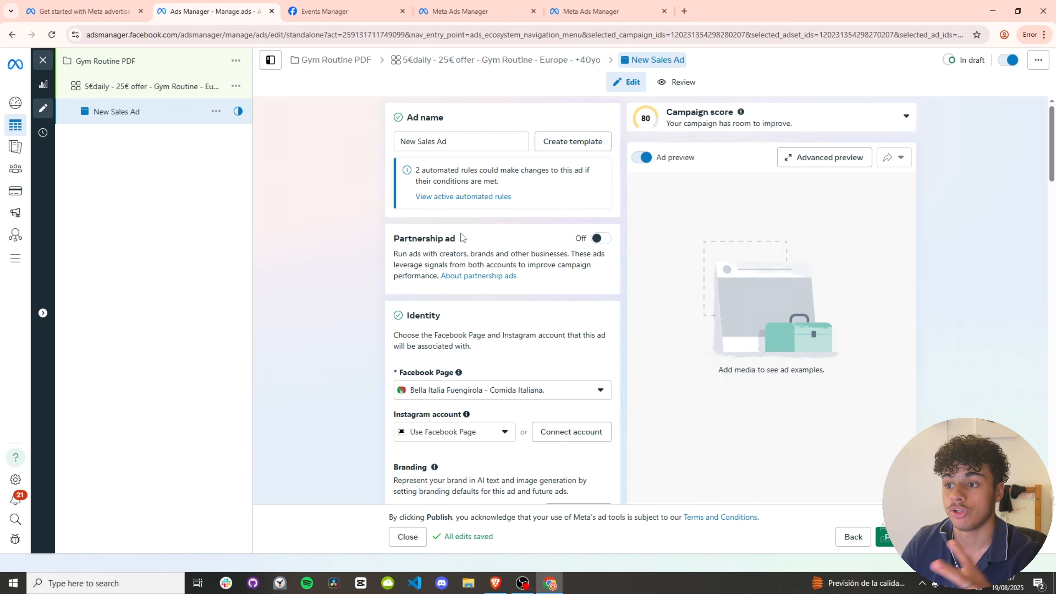
{"action": "triple_click", "coordinate": [440, 141]}
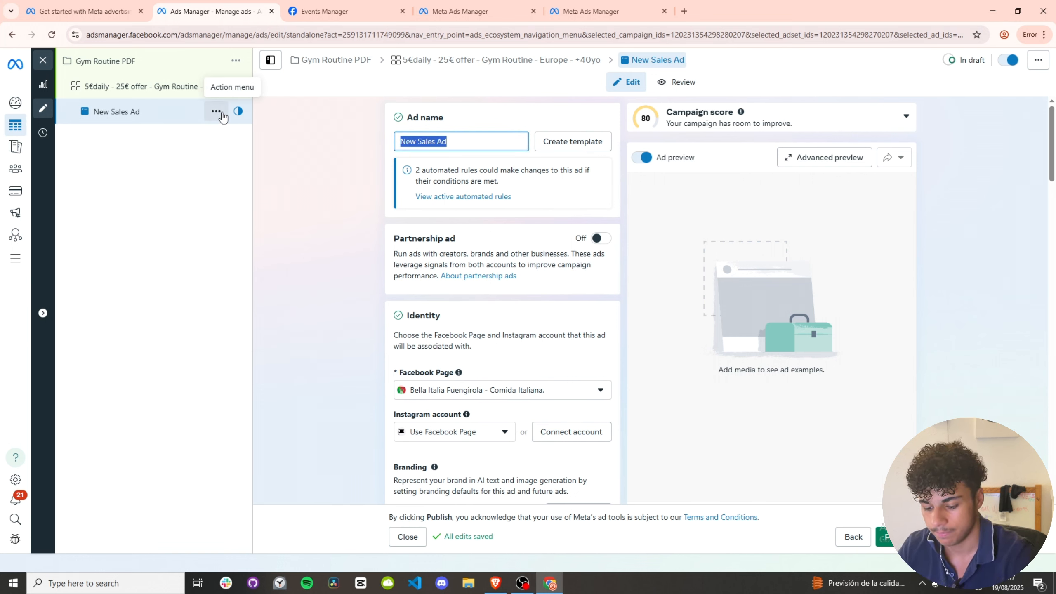
{"action": "type", "text": "AD 1 - "}
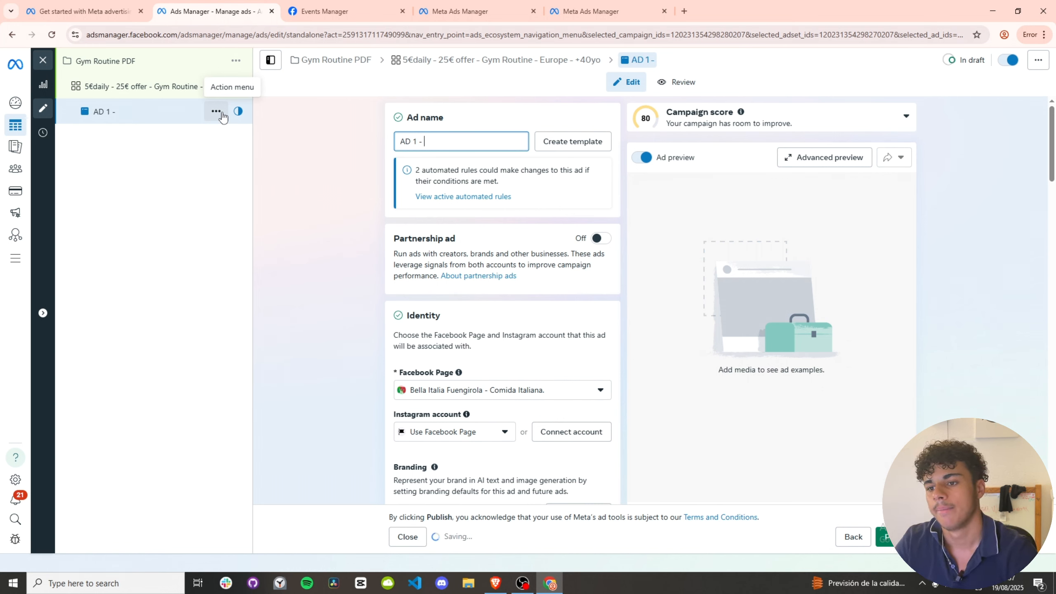
{"action": "type", "text": "CU"}
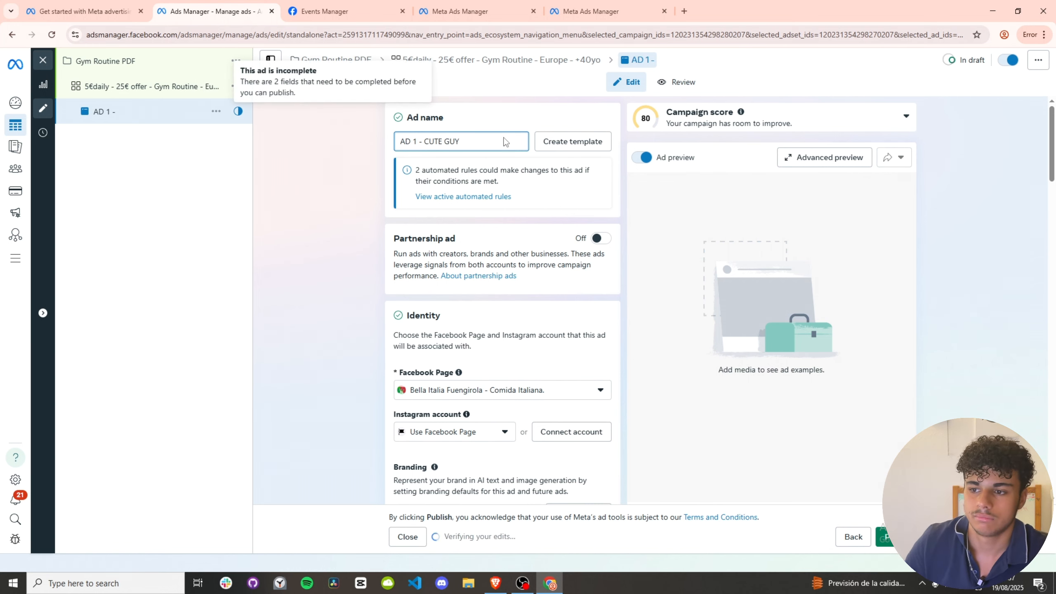
{"action": "type", "text": "TE GUY "}
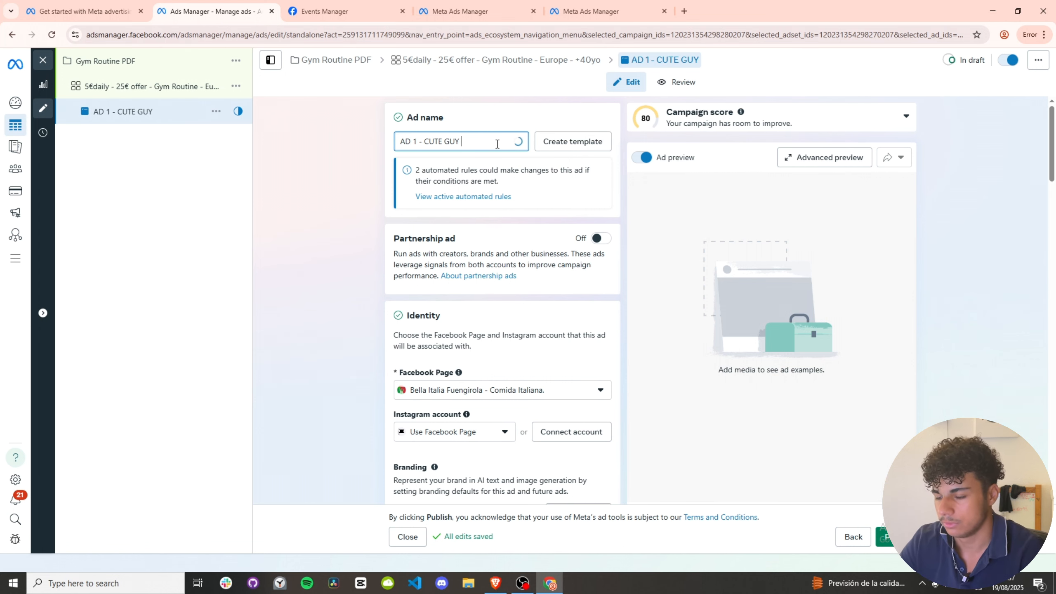
{"action": "type", "text": "SHOWING PIZZA"}
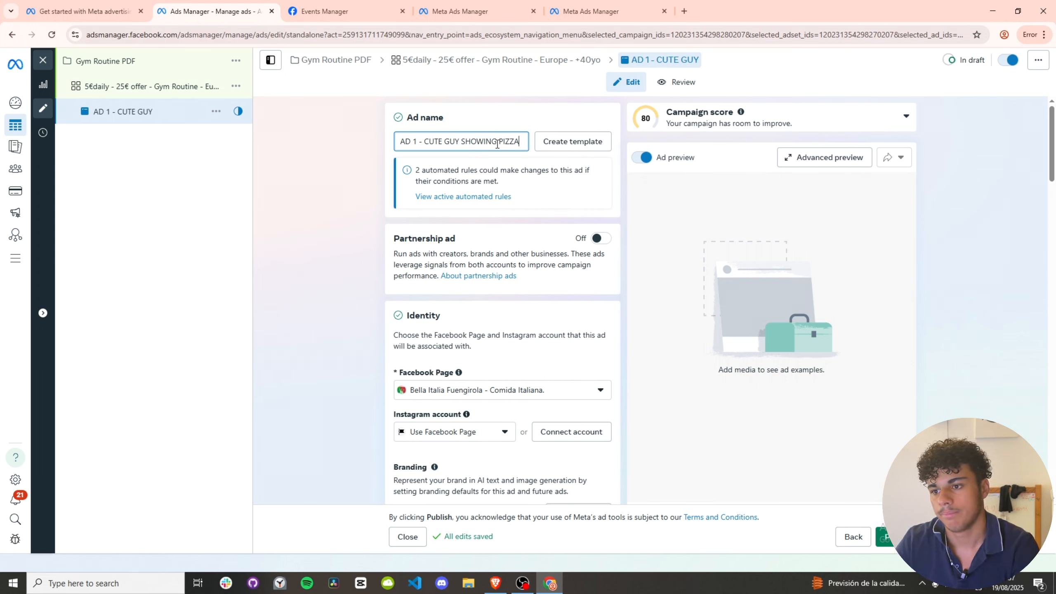
Try the Use existing post option for the ad setup, and switch it back to Create ad.
{"action": "scroll", "coordinate": [558, 271], "scroll_direction": "down", "scroll_amount": 6}
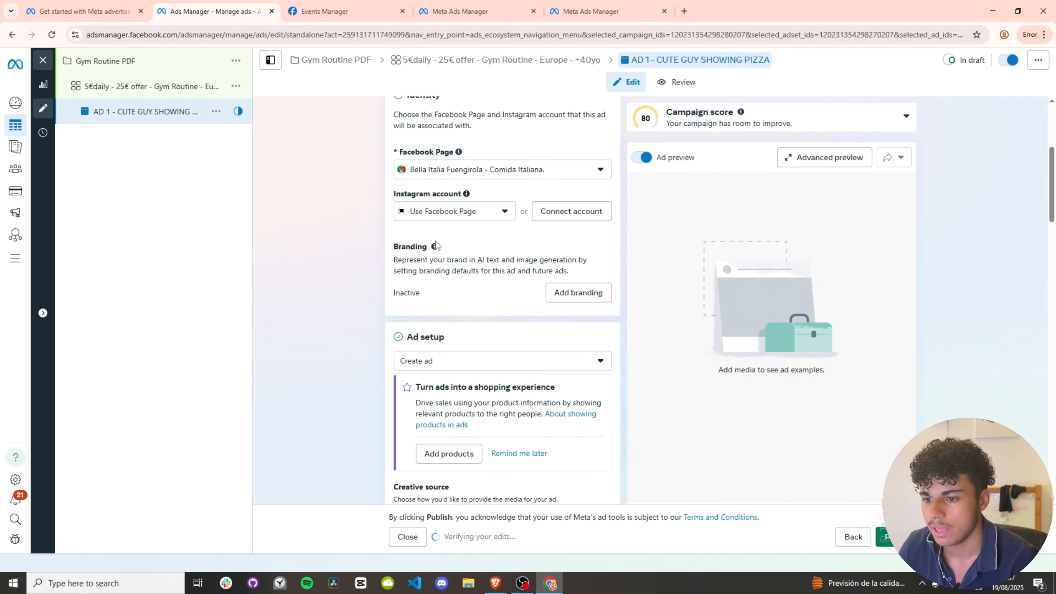
{"action": "left_click", "coordinate": [453, 254]}
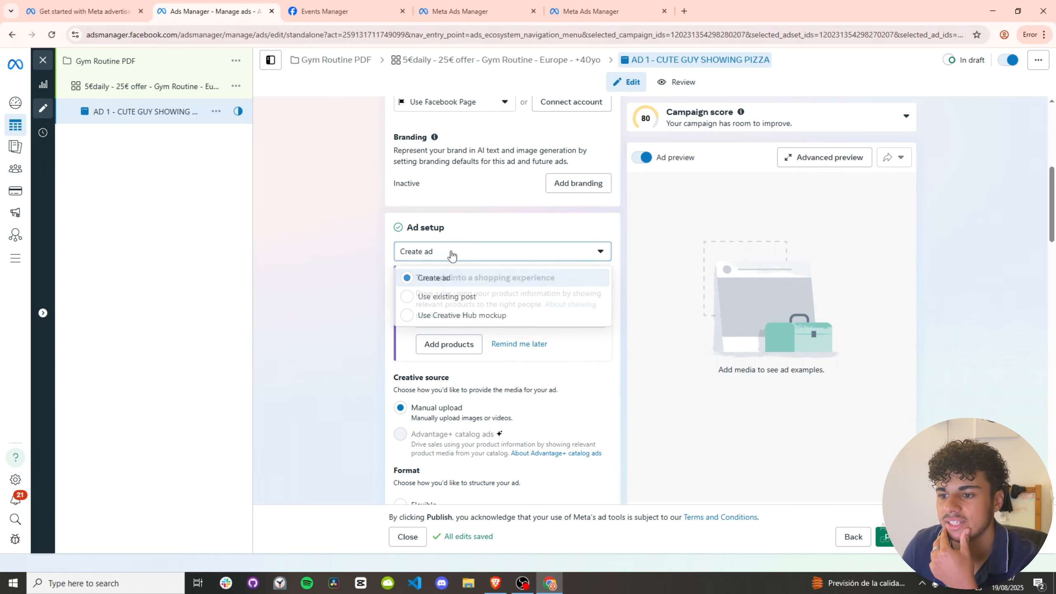
{"action": "scroll", "coordinate": [450, 253], "scroll_direction": "down", "scroll_amount": 3}
{"action": "left_click", "coordinate": [440, 143]}
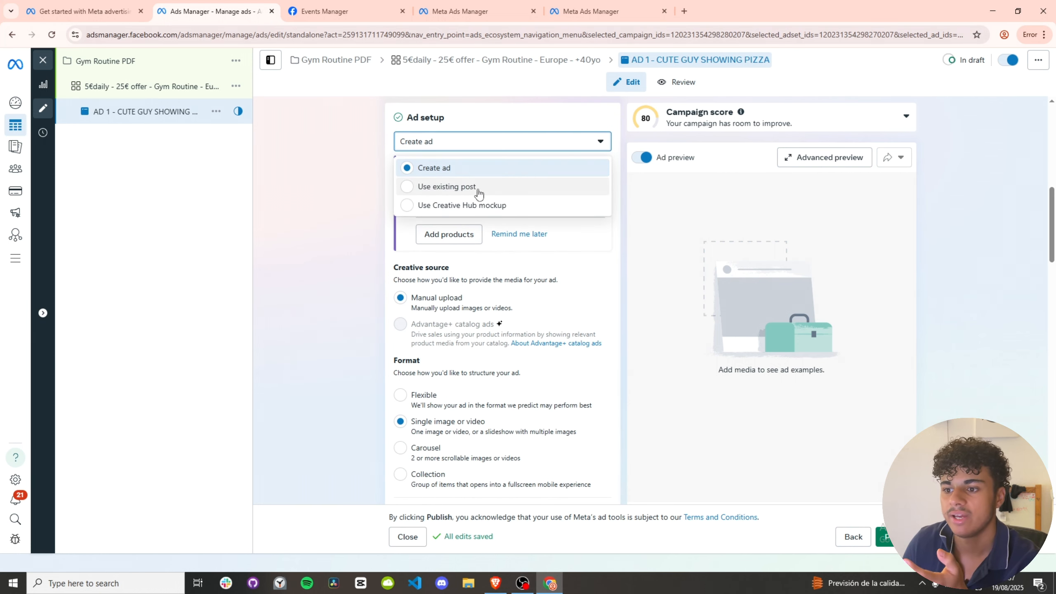
{"action": "left_click", "coordinate": [464, 191]}
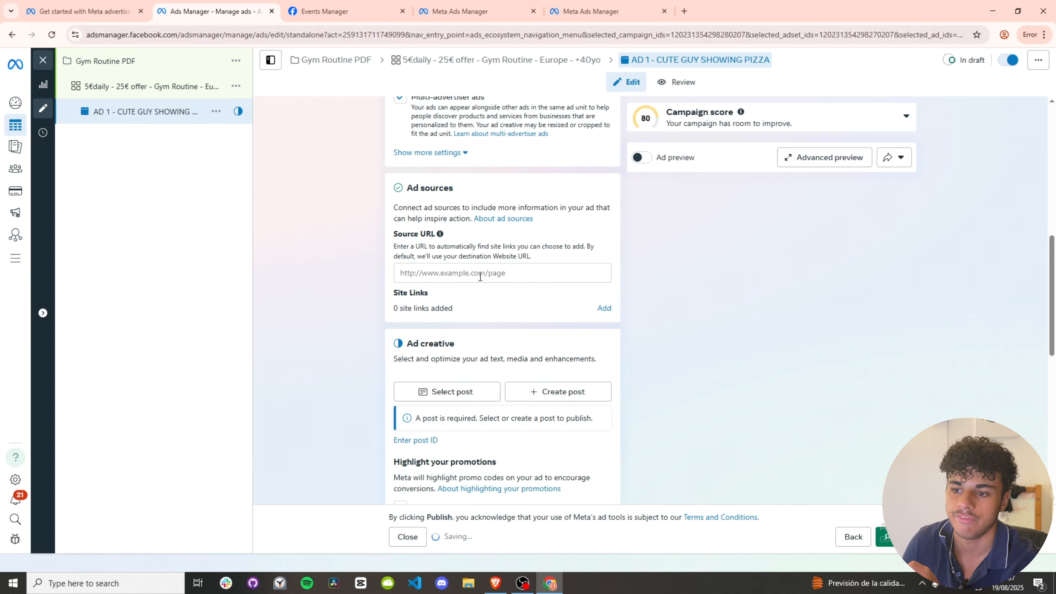
{"action": "scroll", "coordinate": [534, 274], "scroll_direction": "up", "scroll_amount": 3}
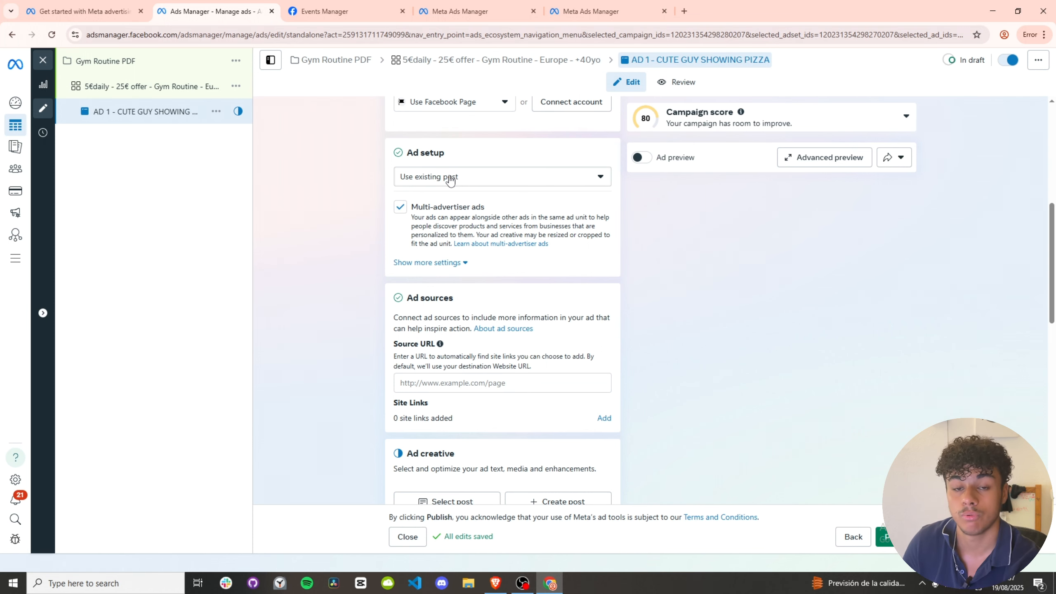
{"action": "left_click", "coordinate": [450, 180]}
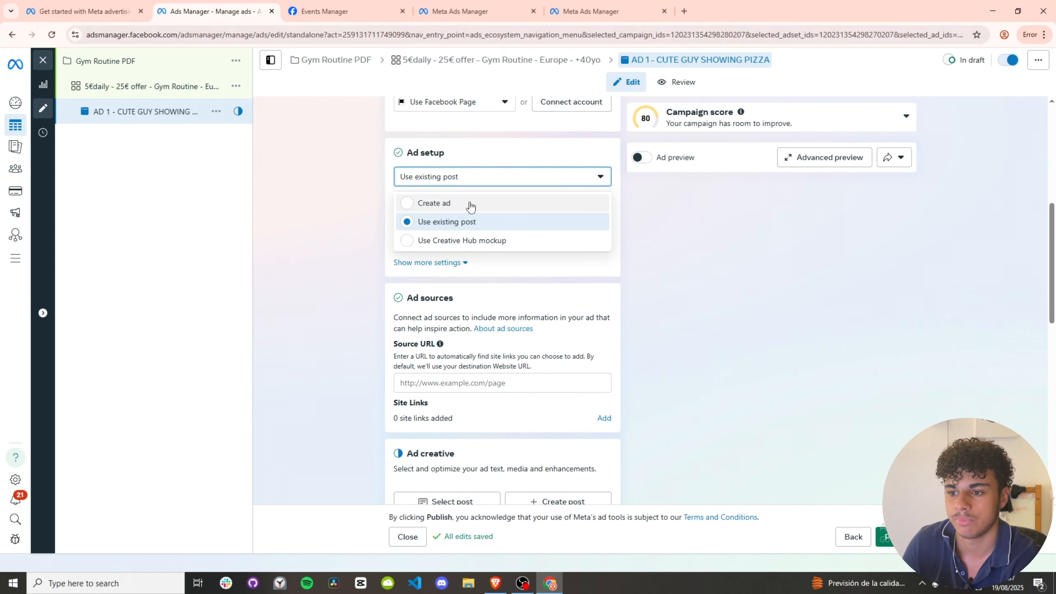
{"action": "left_click", "coordinate": [471, 204]}
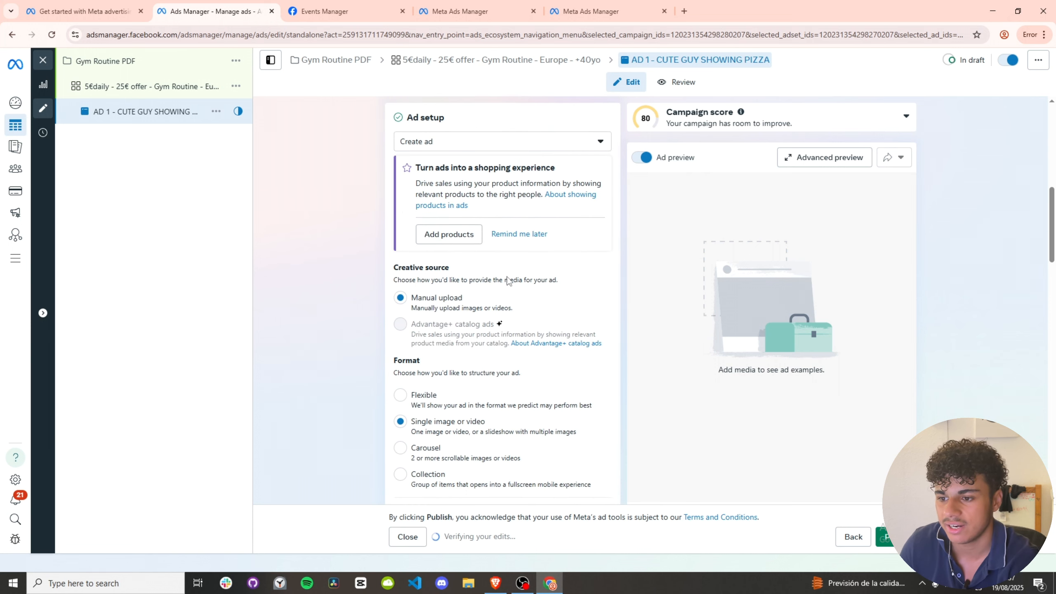
{"action": "scroll", "coordinate": [507, 281], "scroll_direction": "down", "scroll_amount": 5}
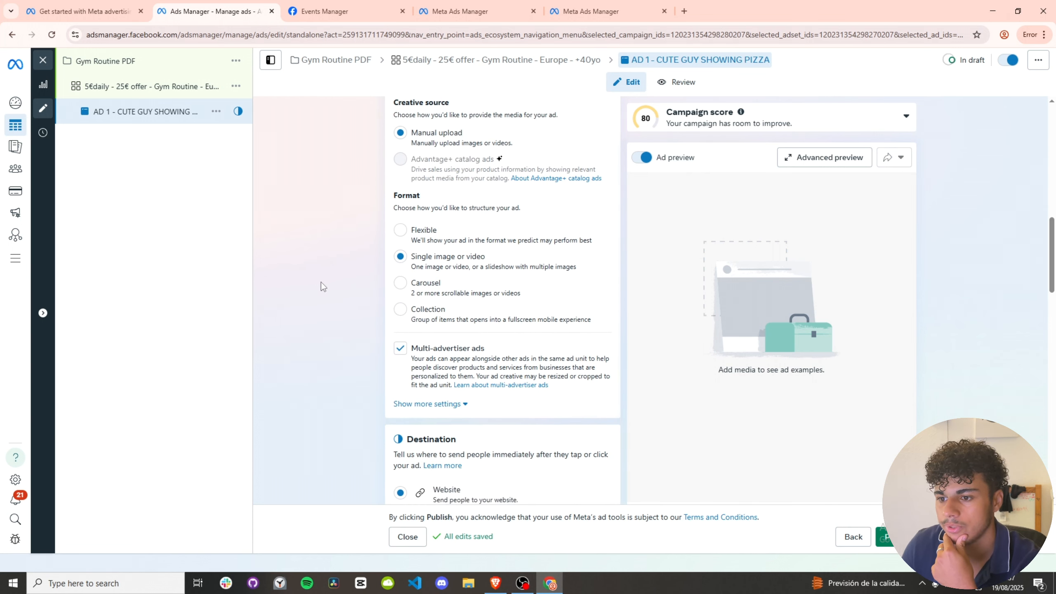
{"action": "scroll", "coordinate": [495, 269], "scroll_direction": "down", "scroll_amount": 1}
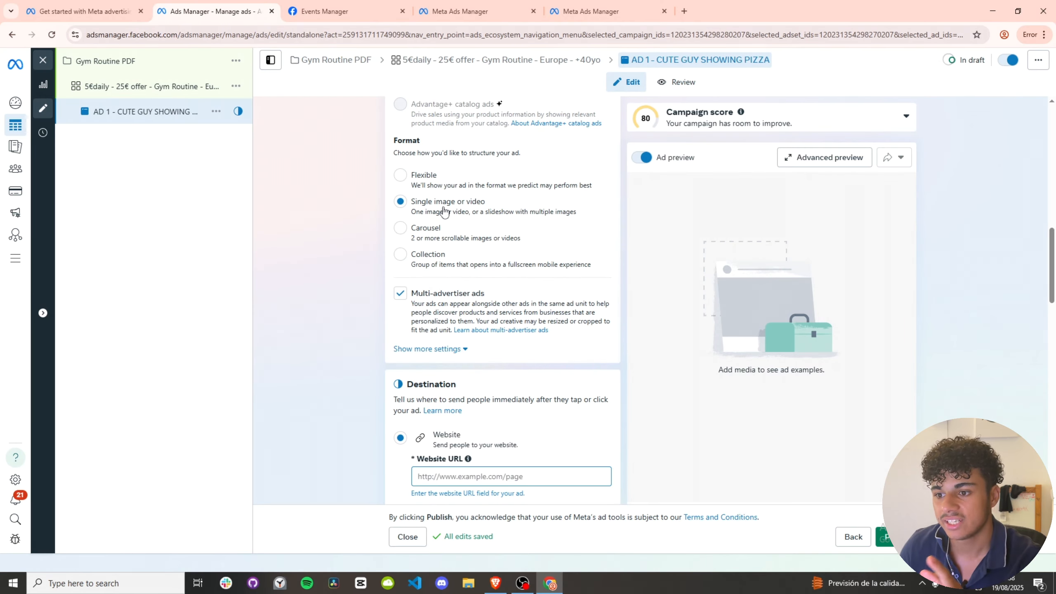
{"action": "scroll", "coordinate": [444, 211], "scroll_direction": "down", "scroll_amount": 4}
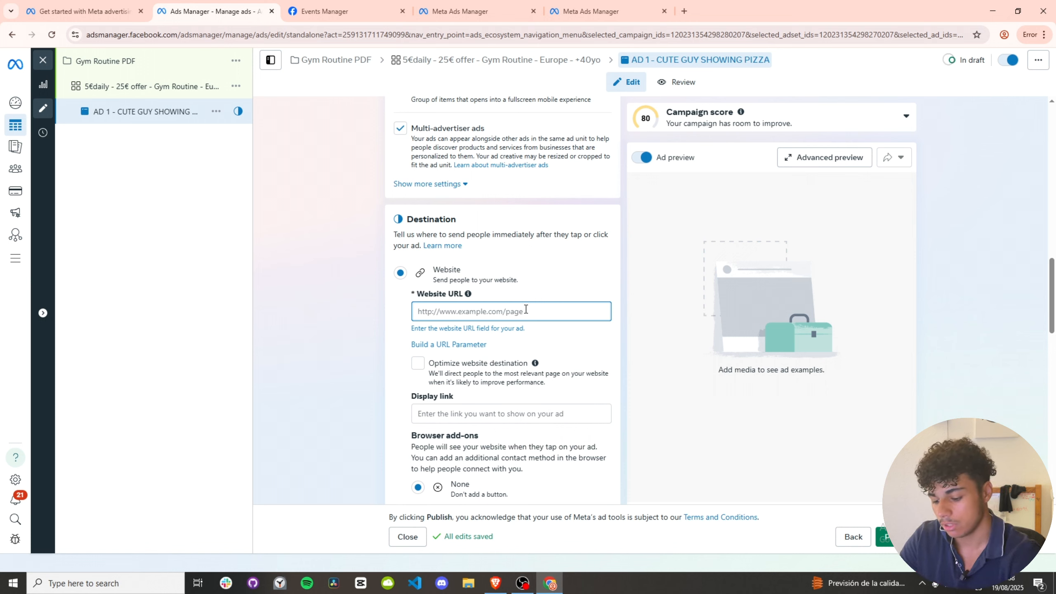
{"action": "type", "text": "HTTPS"}
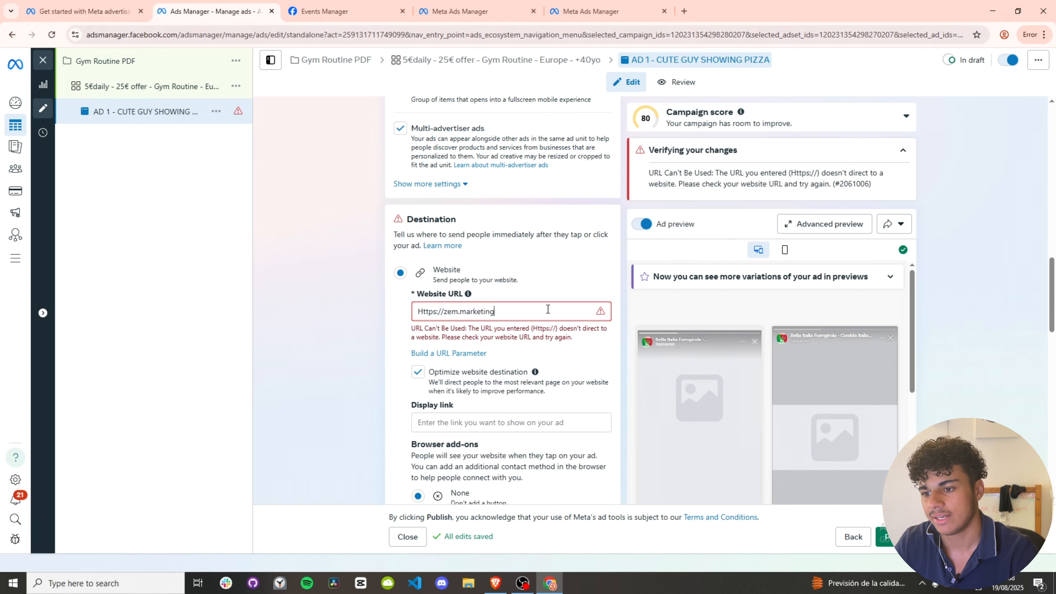
Start setting up the ad creative as a video ad and continue past the creative setup to media selection.
{"action": "scroll", "coordinate": [551, 329], "scroll_direction": "down", "scroll_amount": 5}
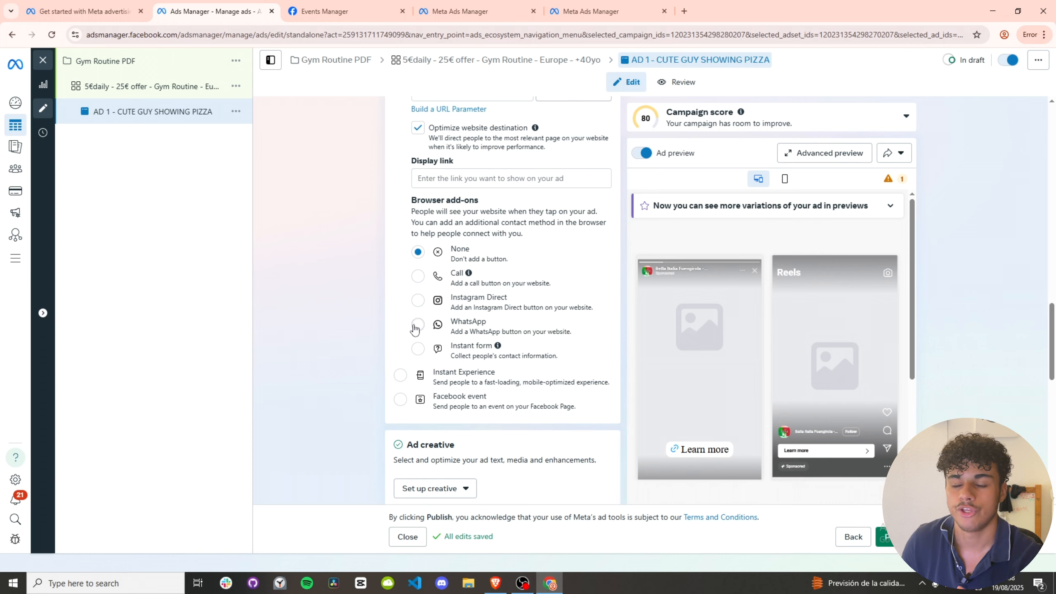
{"action": "scroll", "coordinate": [415, 329], "scroll_direction": "down", "scroll_amount": 5}
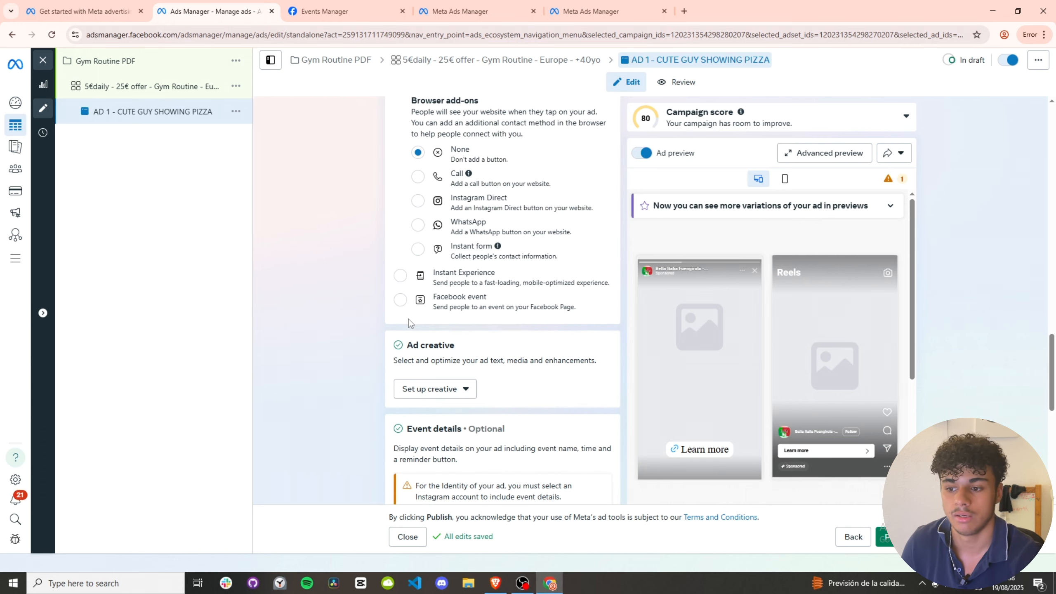
{"action": "scroll", "coordinate": [465, 236], "scroll_direction": "up", "scroll_amount": 5}
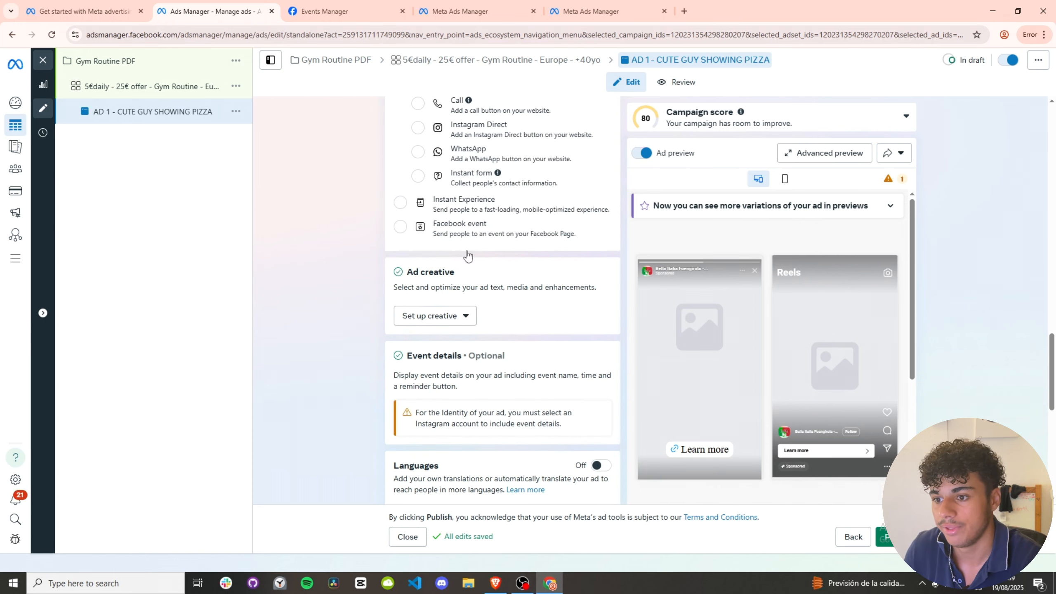
{"action": "scroll", "coordinate": [480, 282], "scroll_direction": "down", "scroll_amount": 3}
{"action": "scroll", "coordinate": [457, 299], "scroll_direction": "down", "scroll_amount": 1}
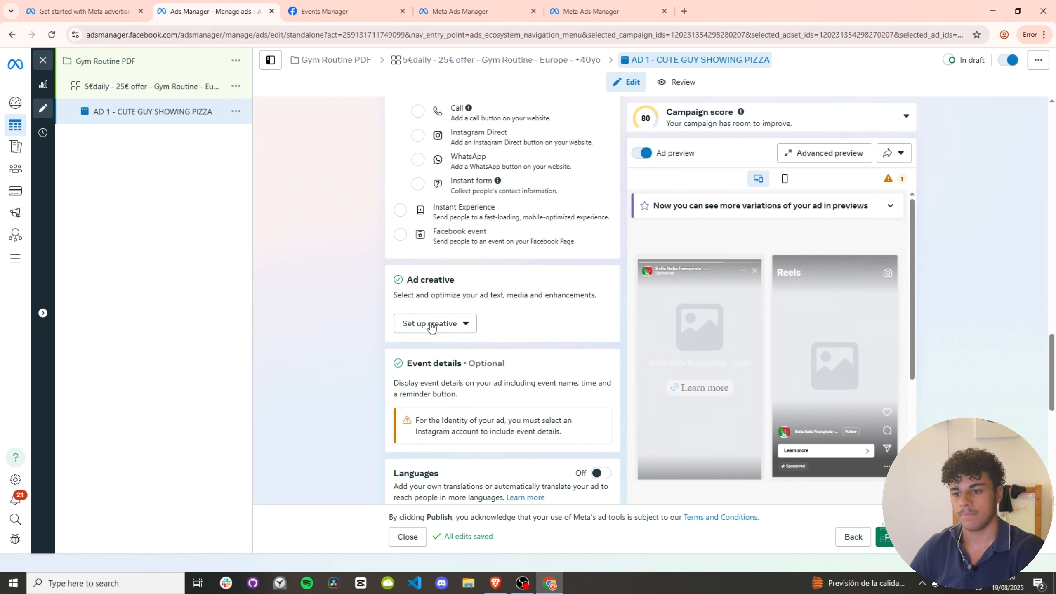
{"action": "left_click", "coordinate": [432, 324]}
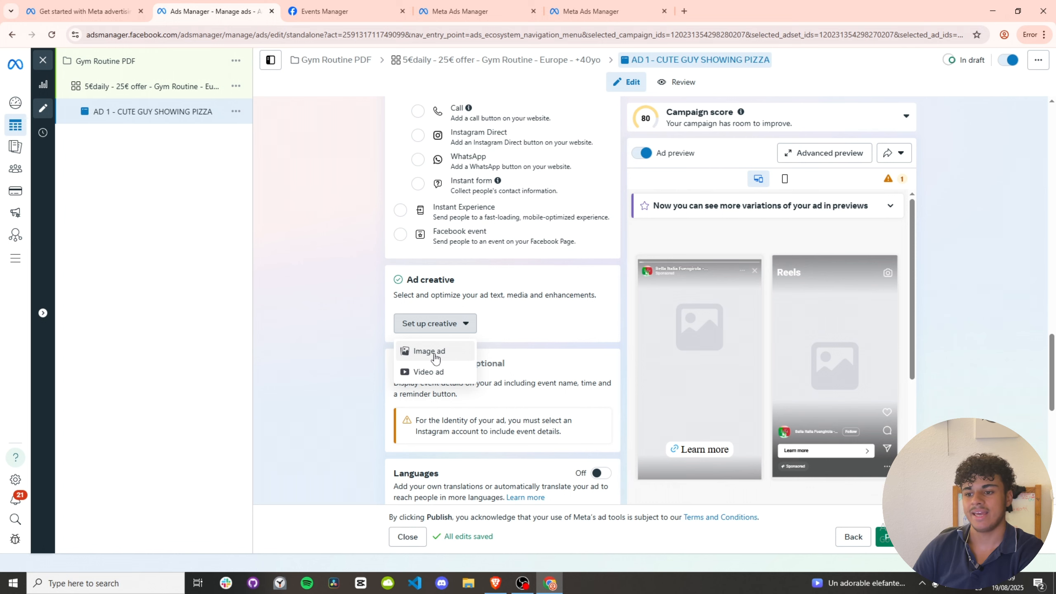
{"action": "left_click", "coordinate": [432, 372]}
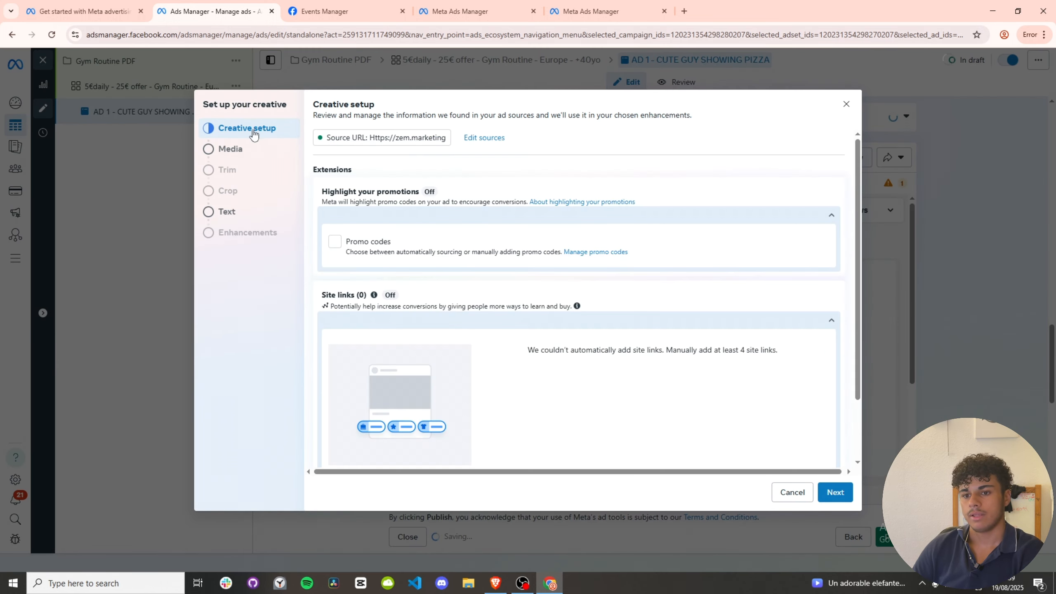
{"action": "scroll", "coordinate": [365, 195], "scroll_direction": "down", "scroll_amount": 2}
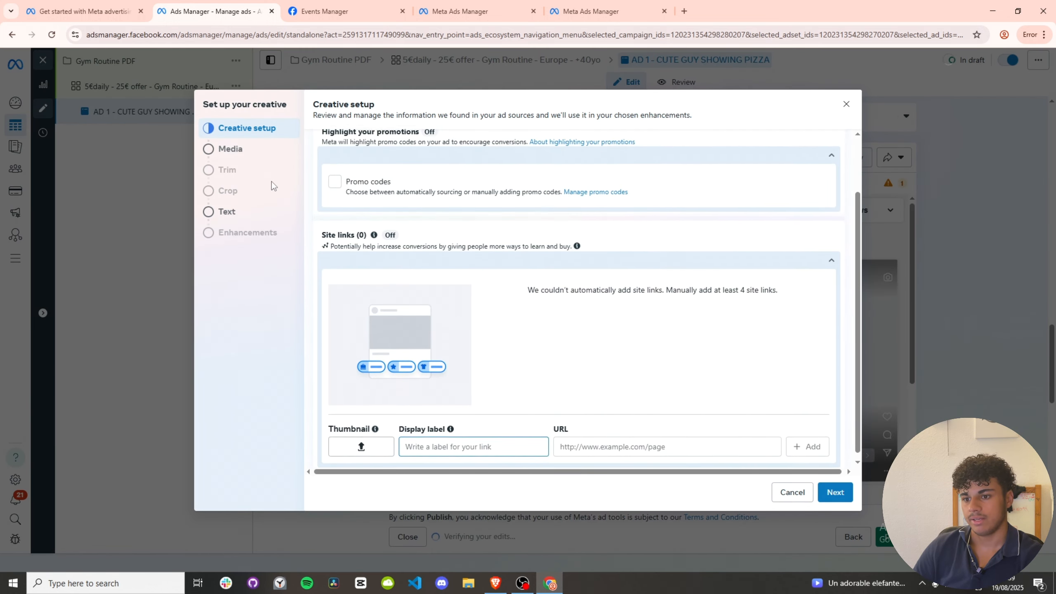
{"action": "left_click", "coordinate": [832, 491]}
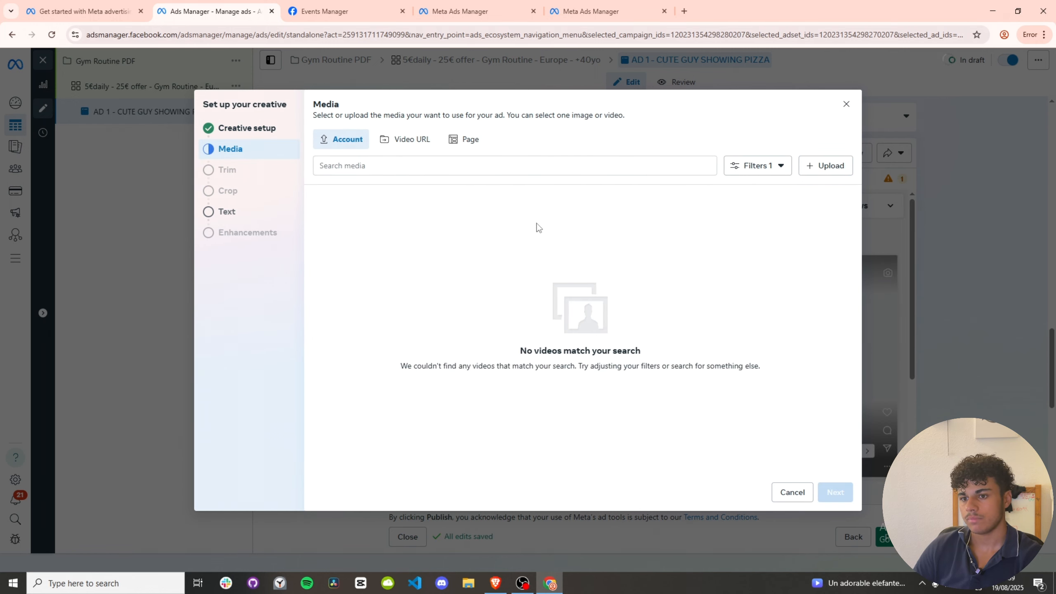
Upload Video 0.mp4 from the ZEM MARKETING ads' CONTENT CREATION folder on the E: drive as the ad's media and continue to the text setup.
{"action": "left_click", "coordinate": [834, 171]}
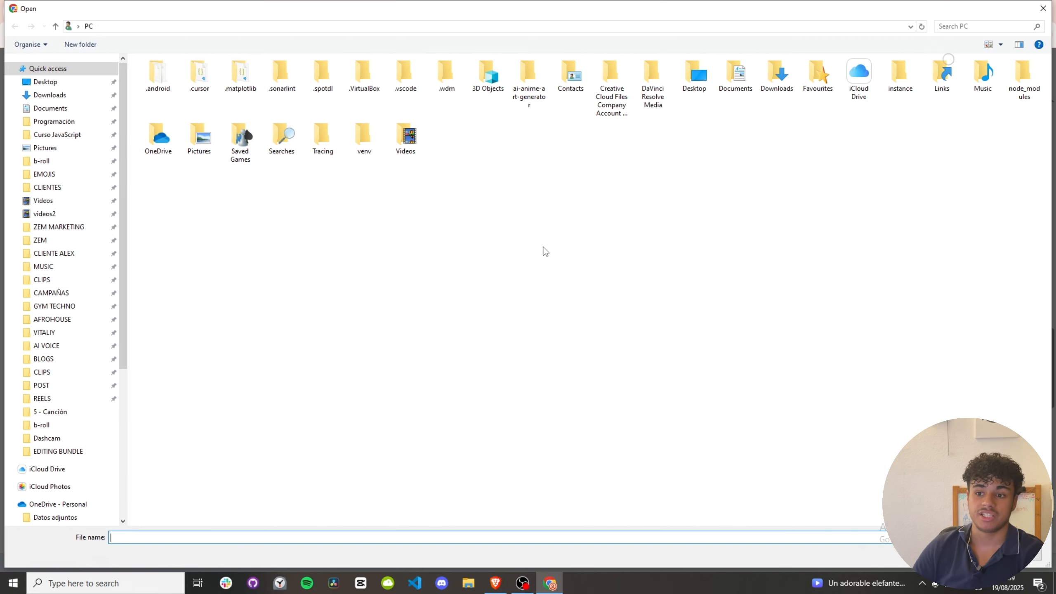
{"action": "left_click", "coordinate": [63, 212]}
{"action": "left_click", "coordinate": [1009, 118]}
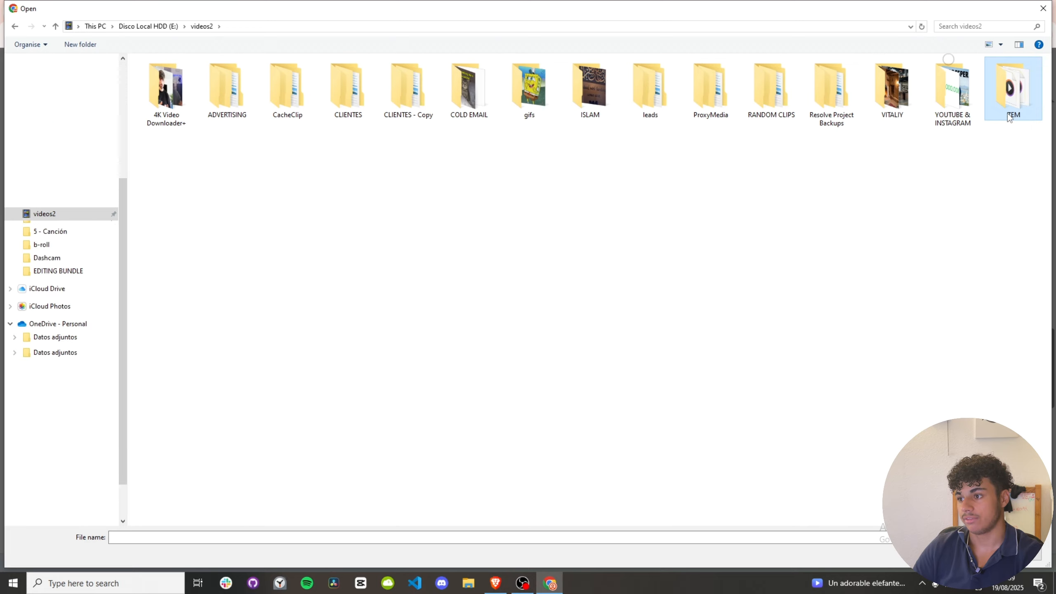
{"action": "left_click", "coordinate": [194, 109]}
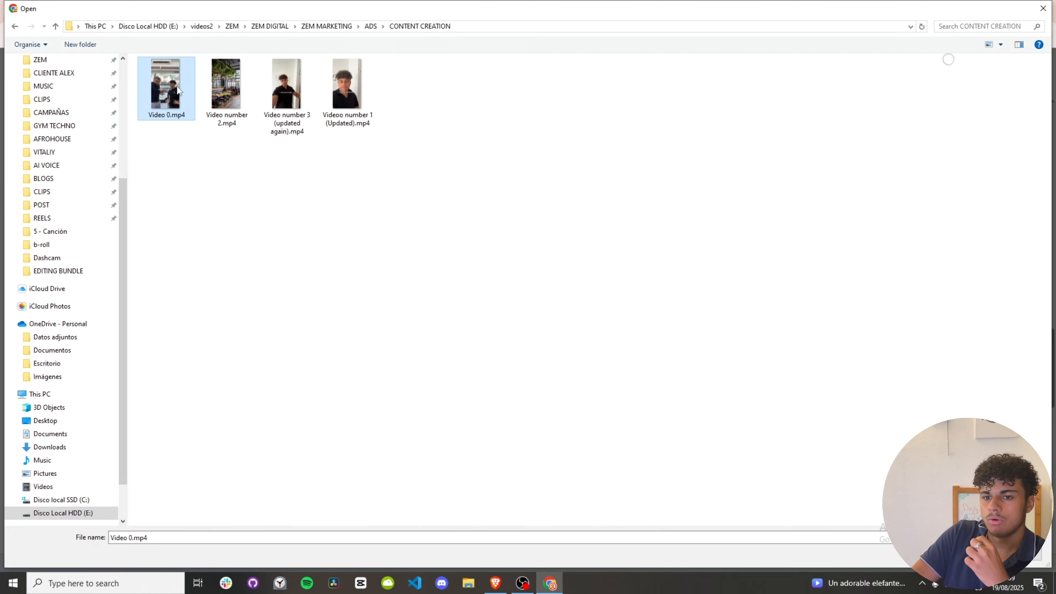
{"action": "double_click", "coordinate": [178, 91]}
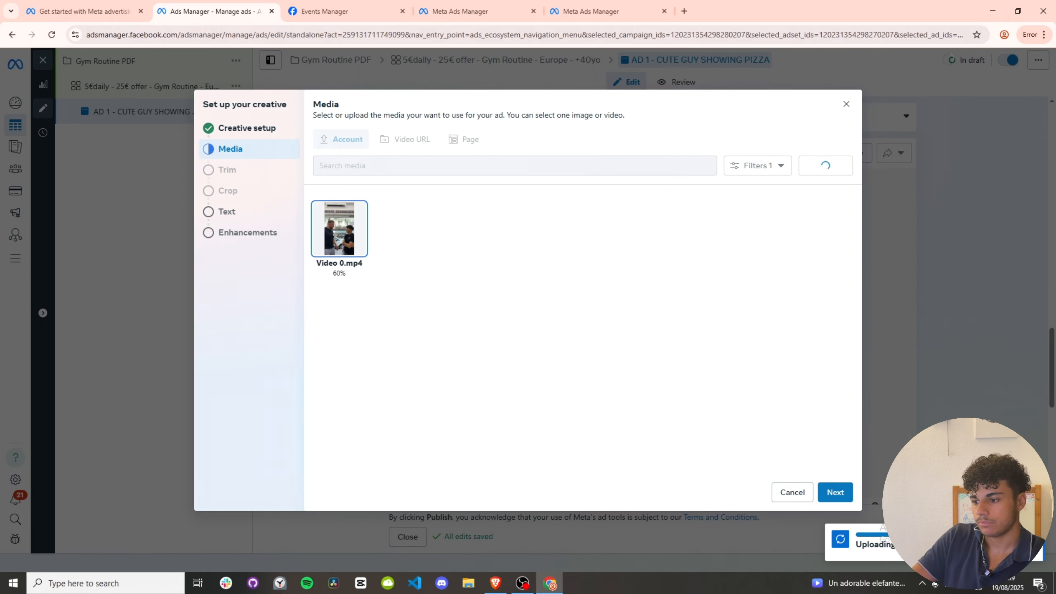
{"action": "left_click", "coordinate": [847, 494]}
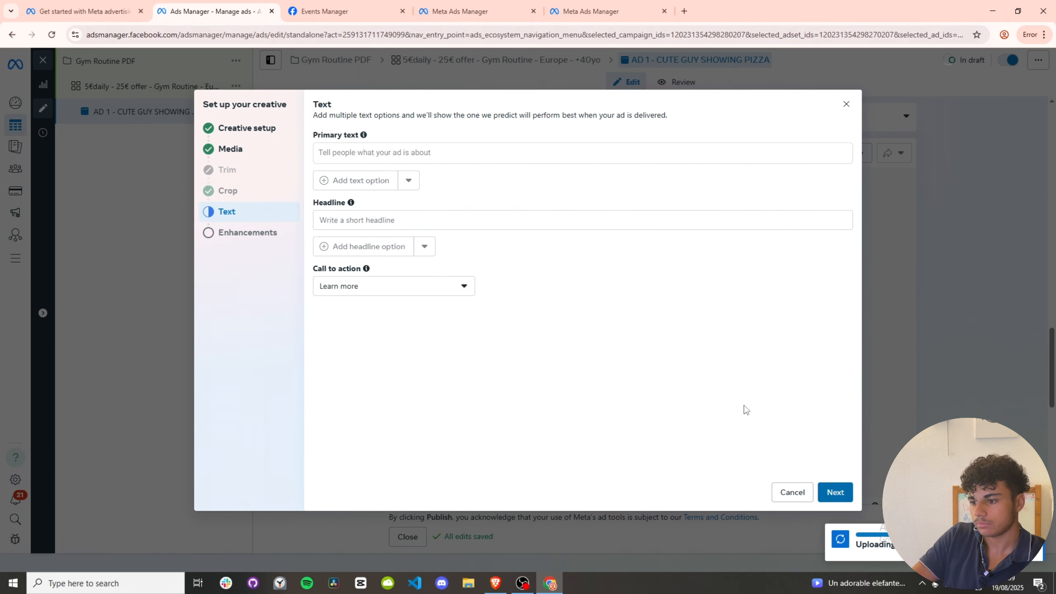
Look over the primary text and headline fields, the available call-to-action options and the recommended length for primary text.
{"action": "left_click", "coordinate": [372, 152]}
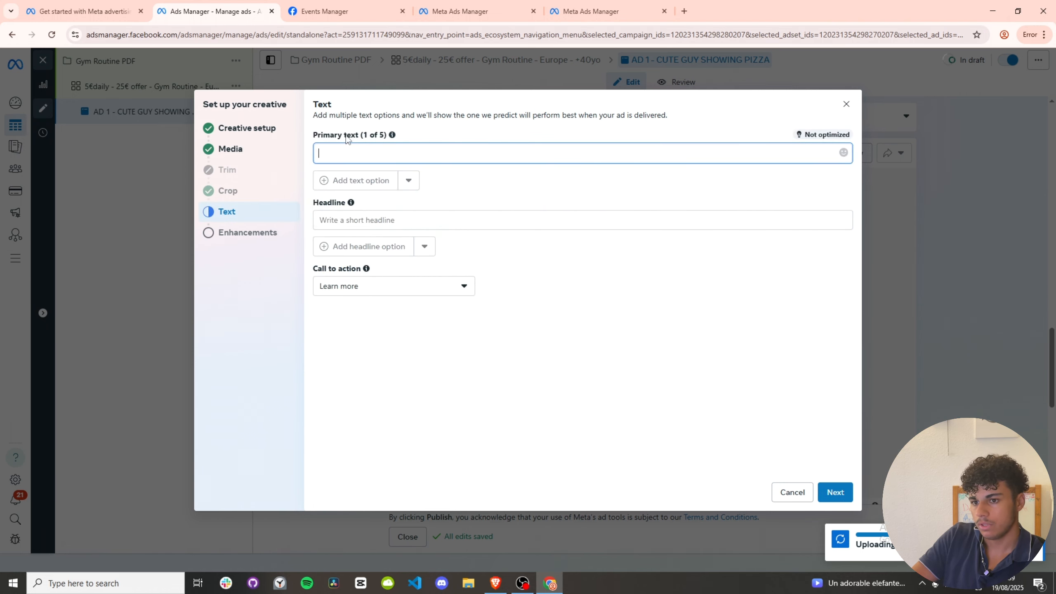
{"action": "left_click", "coordinate": [375, 222]}
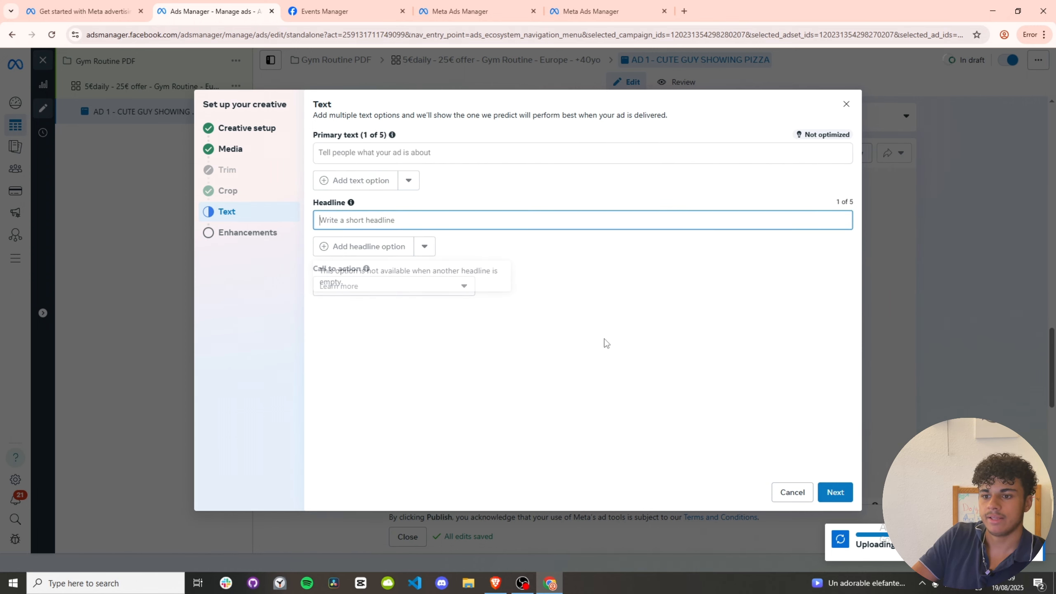
{"action": "left_click", "coordinate": [414, 286]}
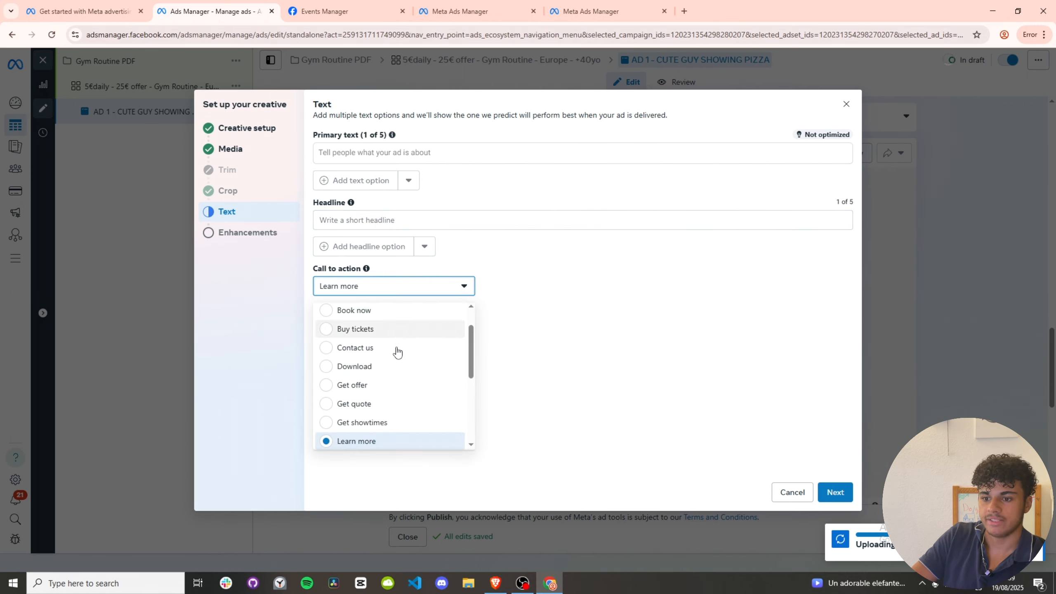
{"action": "scroll", "coordinate": [397, 352], "scroll_direction": "down", "scroll_amount": 4}
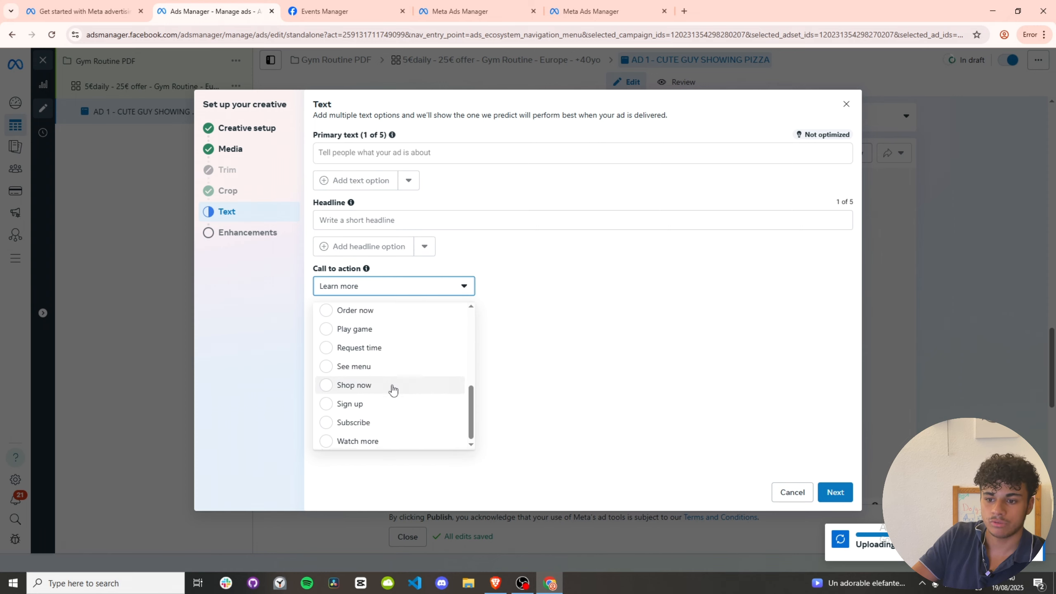
{"action": "scroll", "coordinate": [391, 388], "scroll_direction": "up", "scroll_amount": 5}
{"action": "left_click", "coordinate": [427, 158]}
{"action": "left_click", "coordinate": [427, 158]}
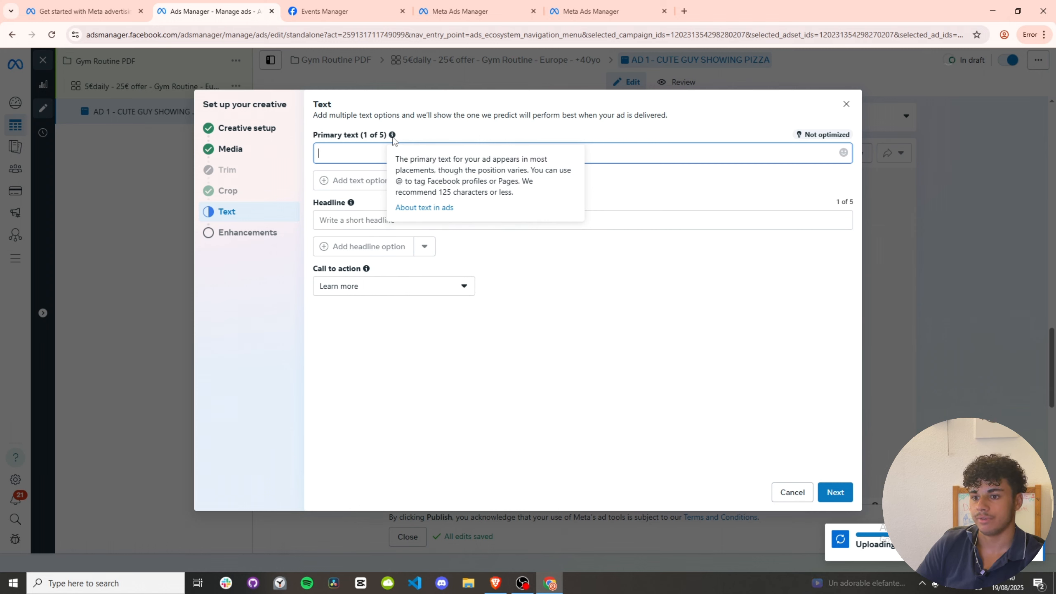
{"action": "left_click_drag", "start_coordinate": [423, 193], "coordinate": [466, 192]}
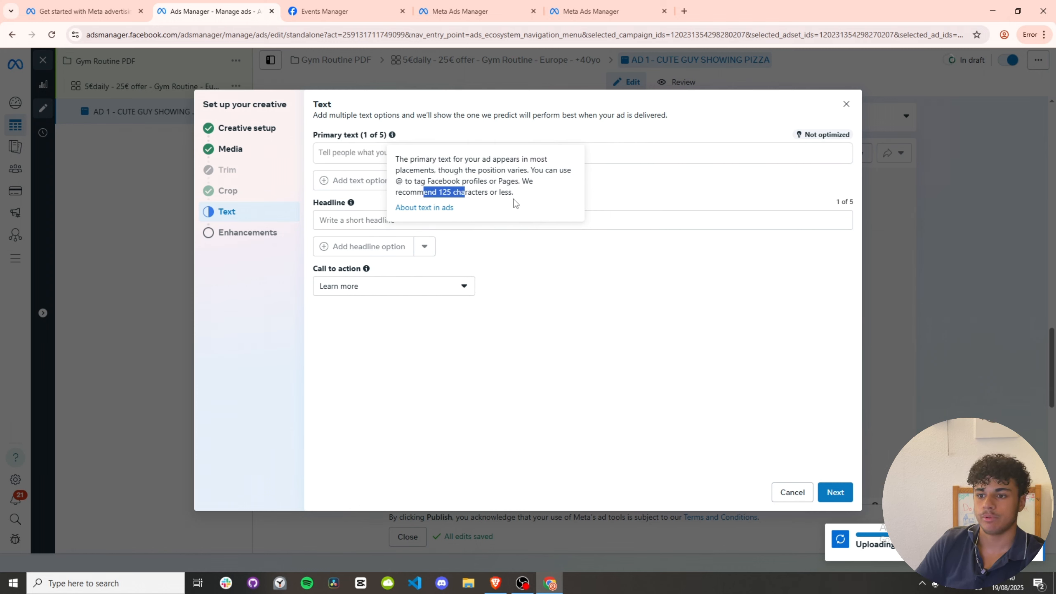
{"action": "left_click", "coordinate": [459, 224]}
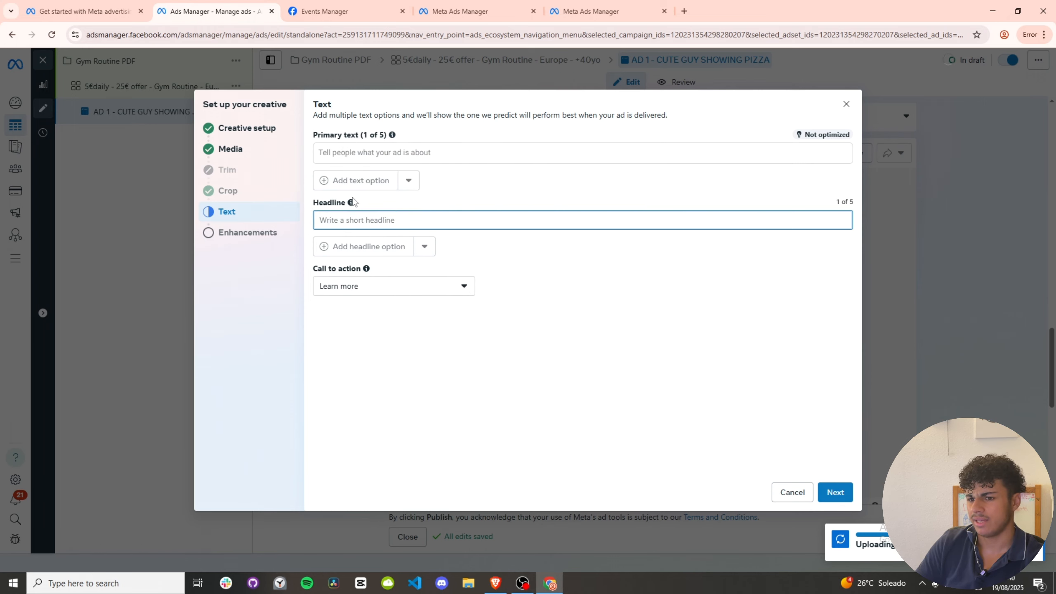
{"action": "mouse_move", "coordinate": [352, 203]}
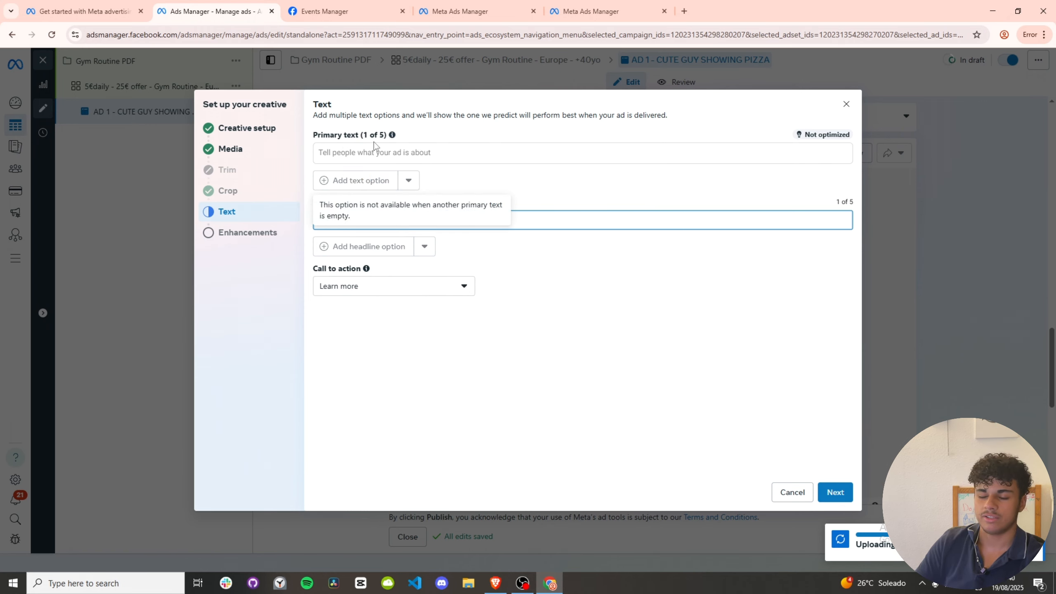
Enter the primary text "This is the best pizza you will get in the whole area of malaga. for just 6€. Come now to ......".
{"action": "left_click", "coordinate": [373, 144]}
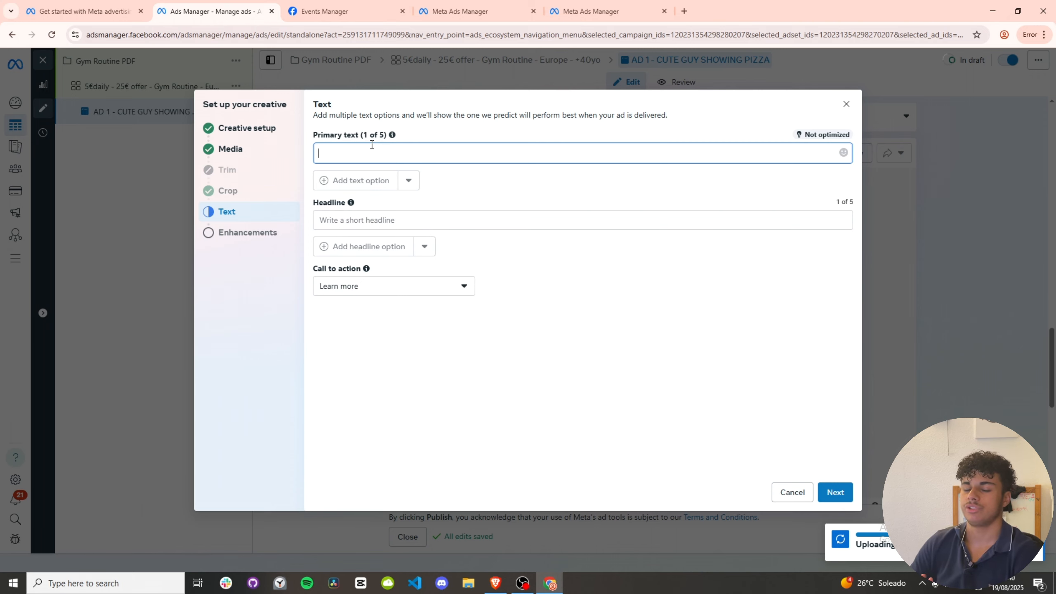
{"action": "type", "text": "This is"}
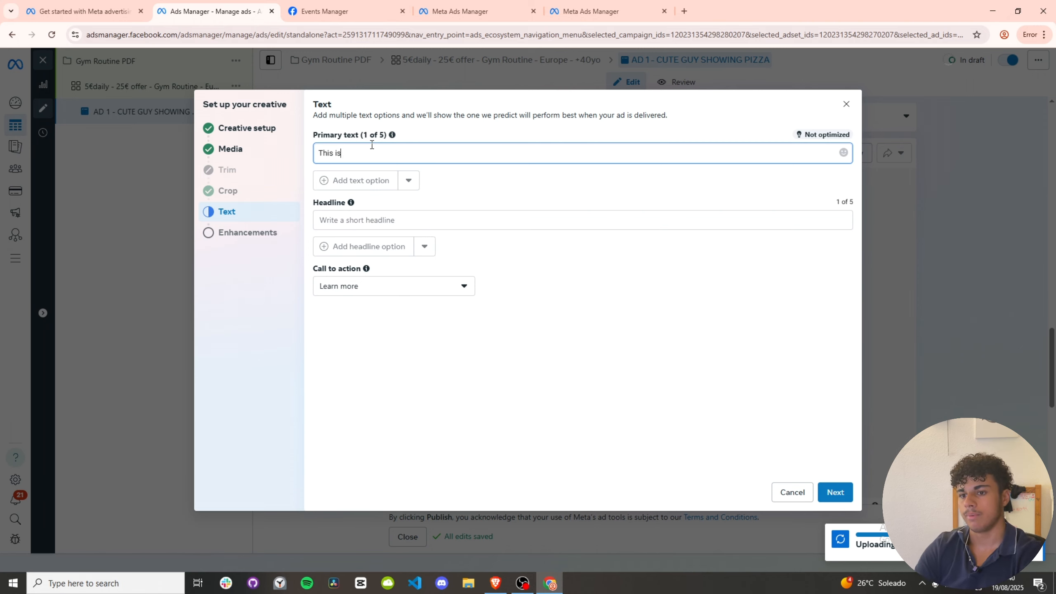
{"action": "type", "text": " teh be"}
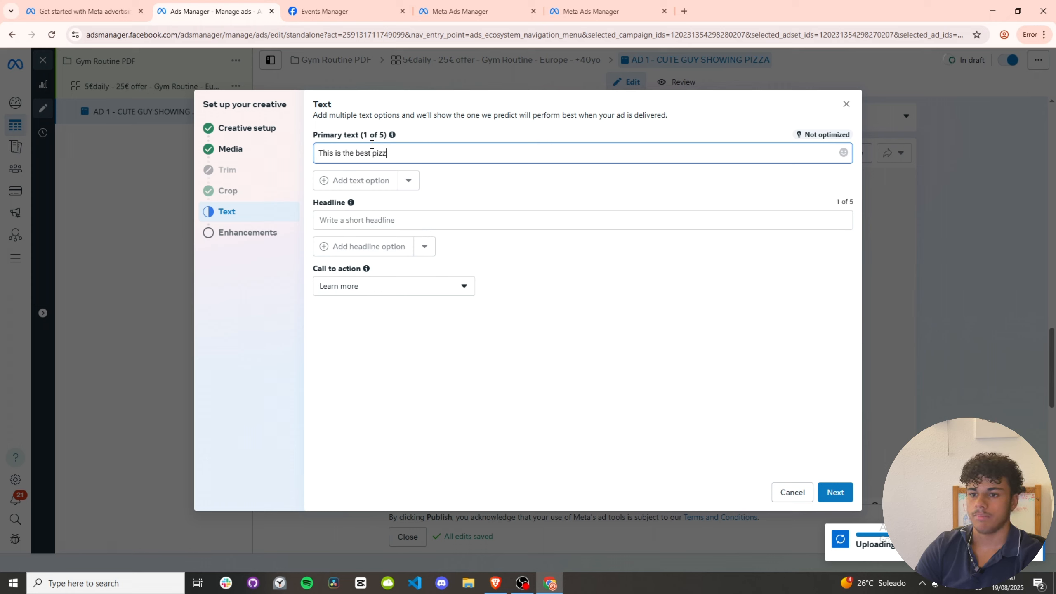
{"action": "type", "text": "in the whole area of malaga."}
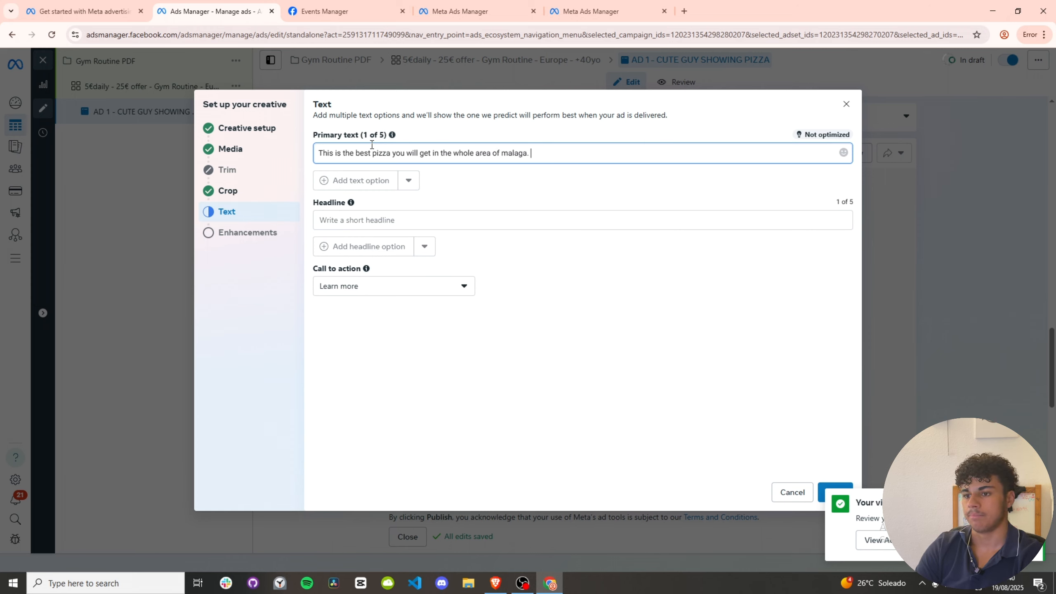
{"action": "type", "text": "for just 4"}
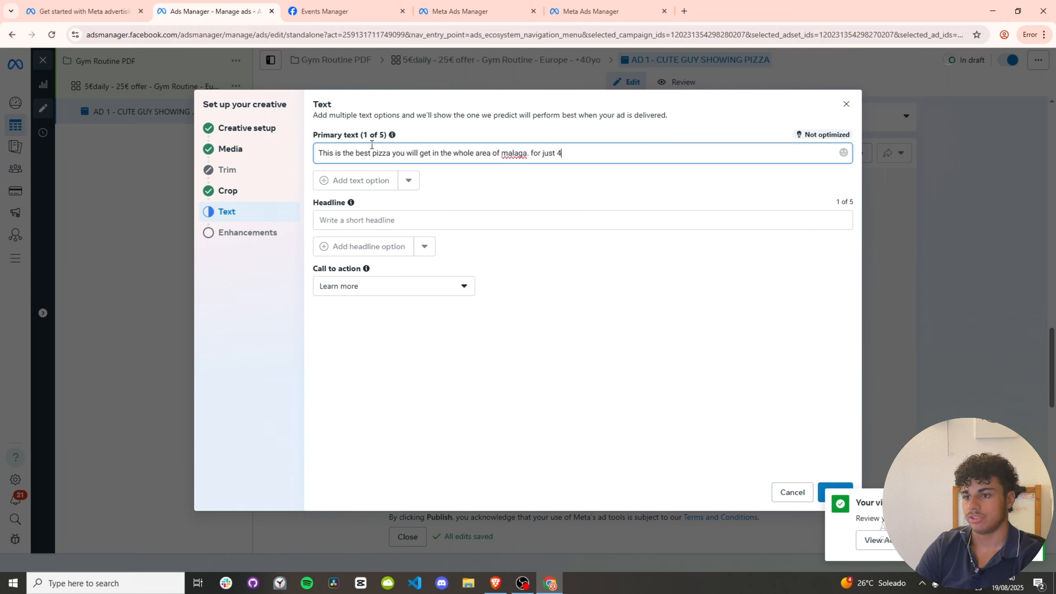
{"action": "key", "text": "BackSpace"}
{"action": "type", "text": "6€. Come now to ......"}
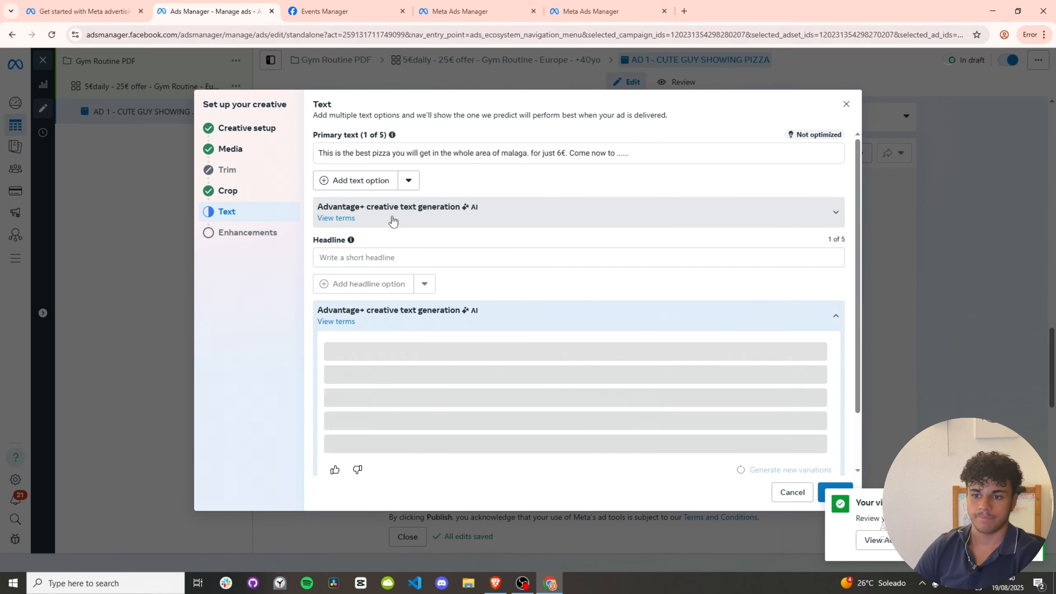
Apply all four AI-generated headline variations from Advantage+ creative text generation.
{"action": "scroll", "coordinate": [384, 199], "scroll_direction": "down", "scroll_amount": 1}
{"action": "scroll", "coordinate": [383, 198], "scroll_direction": "up", "scroll_amount": 1}
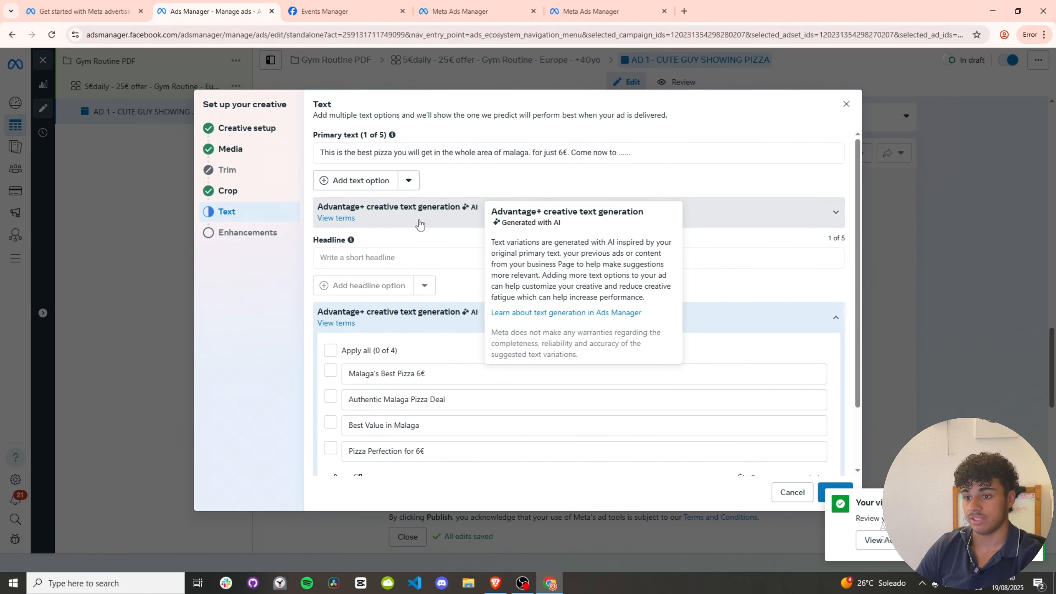
{"action": "scroll", "coordinate": [422, 222], "scroll_direction": "down", "scroll_amount": 1}
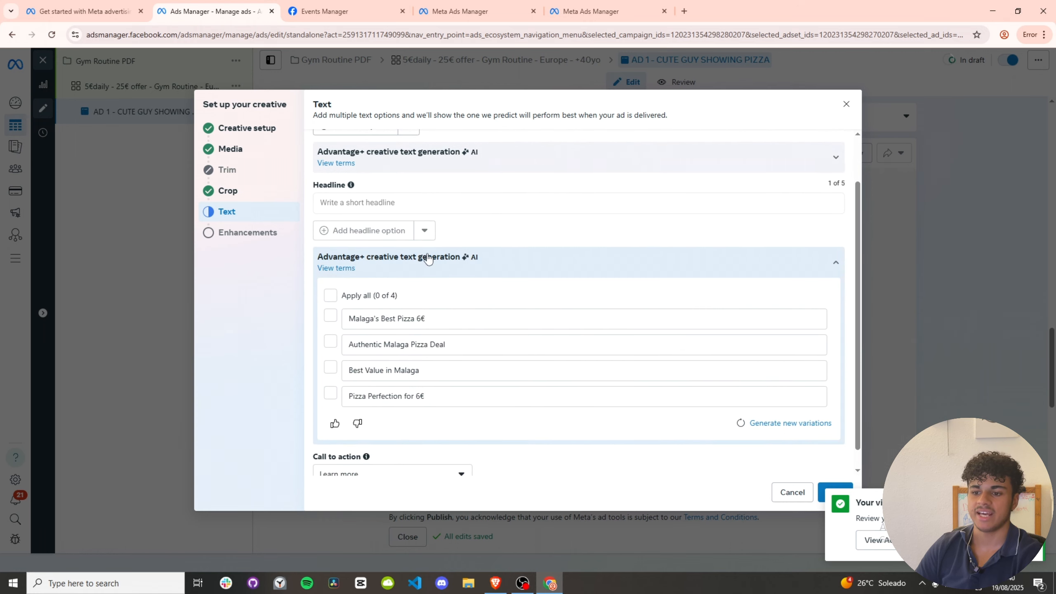
{"action": "left_click", "coordinate": [330, 296]}
Enter the headline "Get the best pizza of your life while you are in malaga. 6€ for one pizza".
{"action": "left_click", "coordinate": [385, 202]}
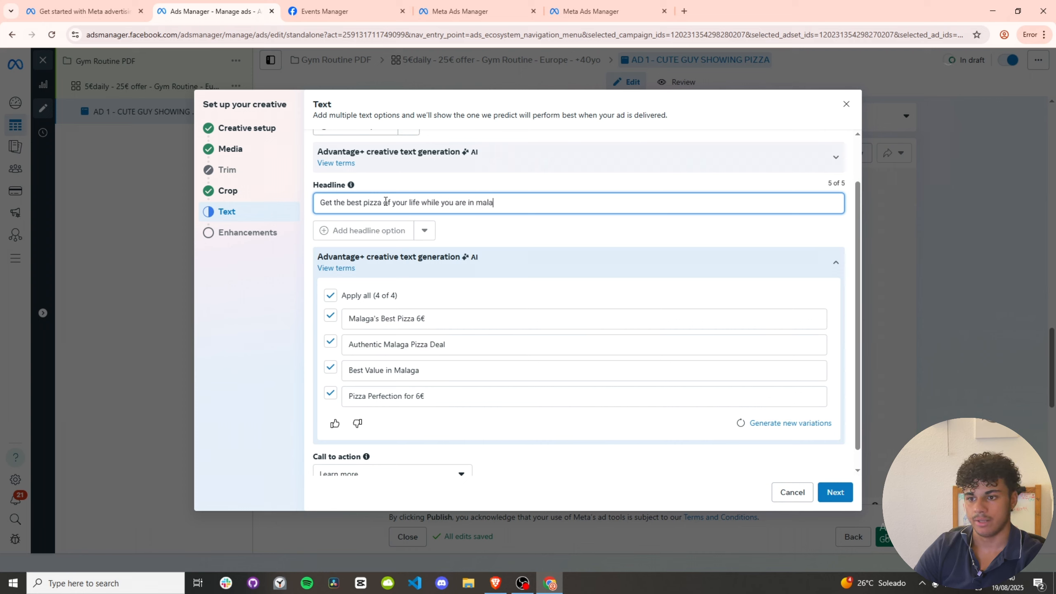
{"action": "type", "text": "6€ for one pizza"}
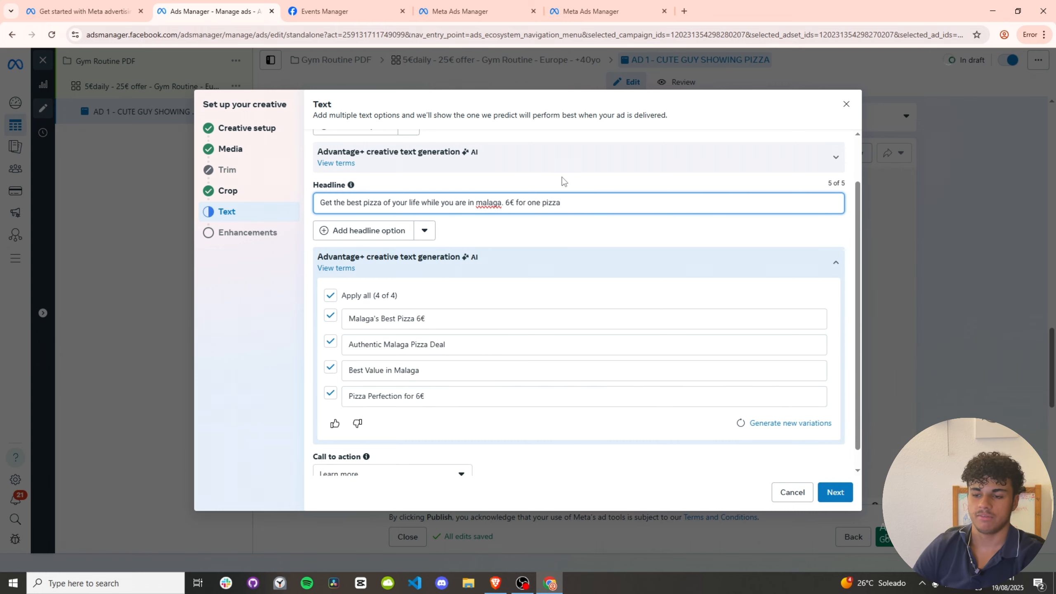
{"action": "left_click", "coordinate": [564, 176]}
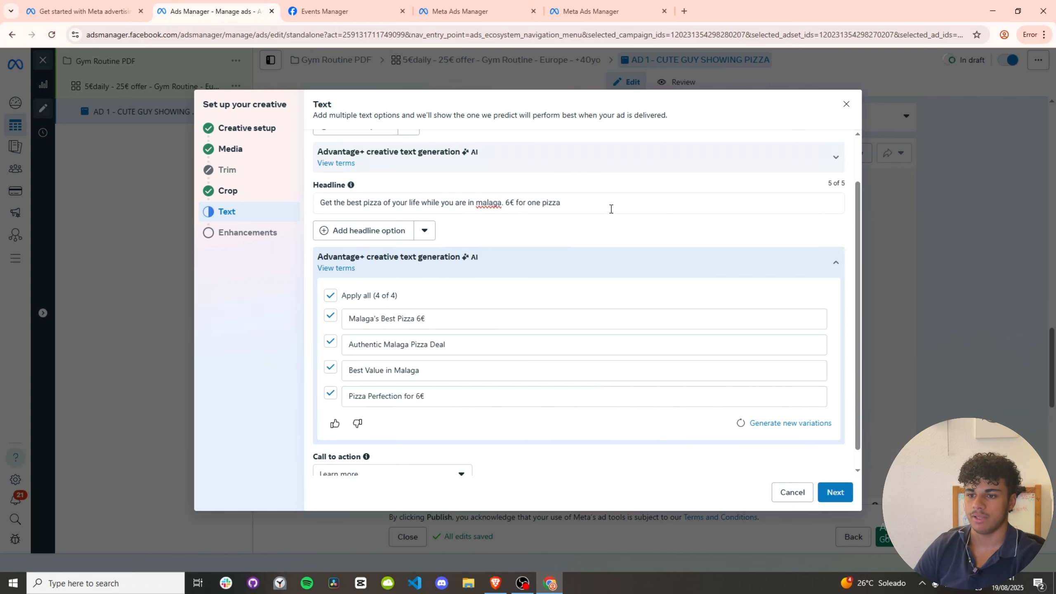
Add another headline option, leave it blank, and continue to the creative enhancements.
{"action": "left_click", "coordinate": [386, 230]}
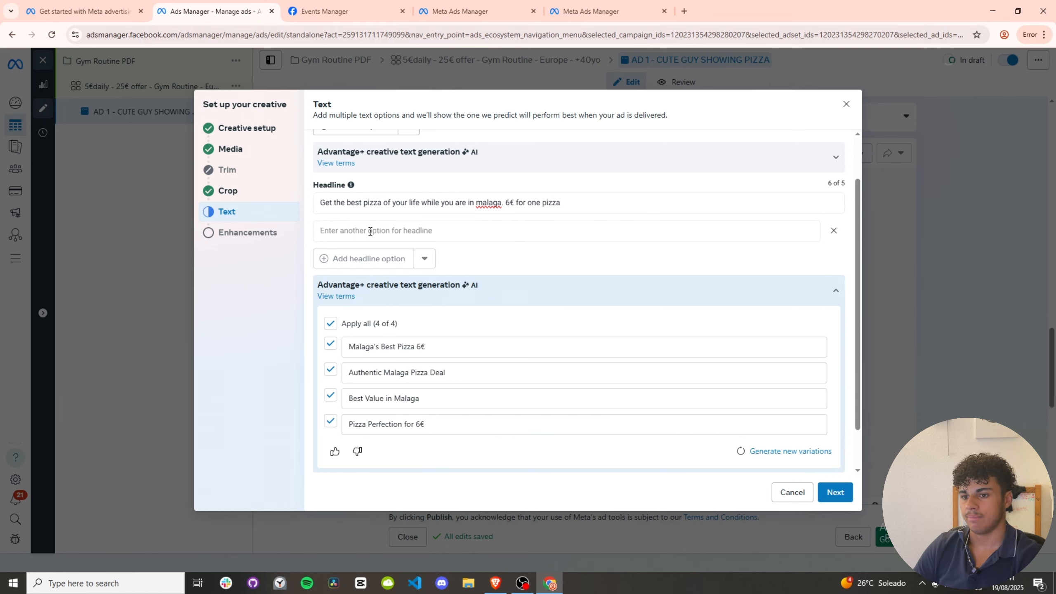
{"action": "left_click", "coordinate": [370, 231]}
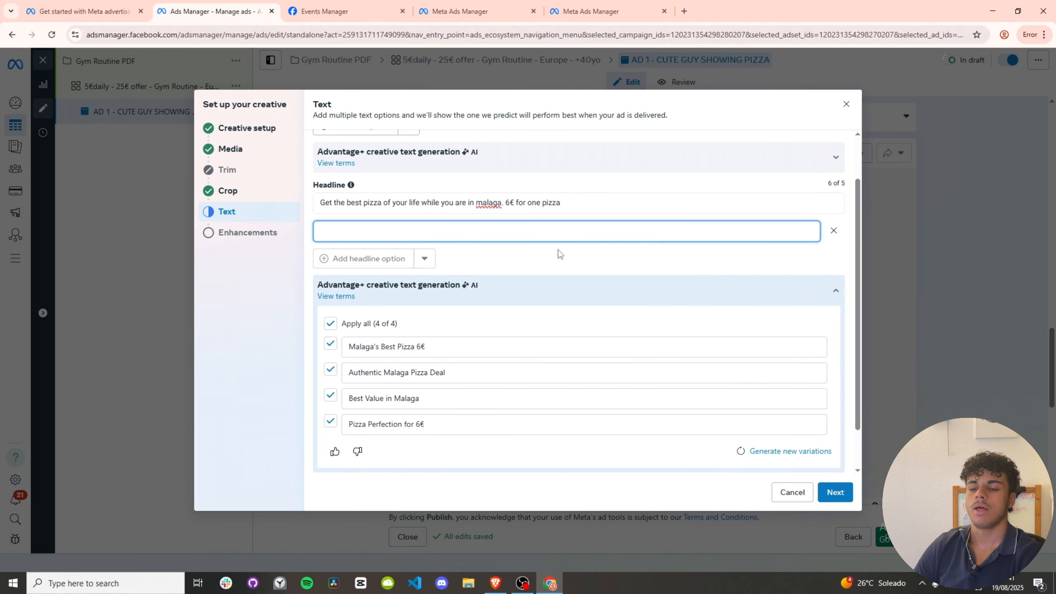
{"action": "scroll", "coordinate": [447, 250], "scroll_direction": "down", "scroll_amount": 1}
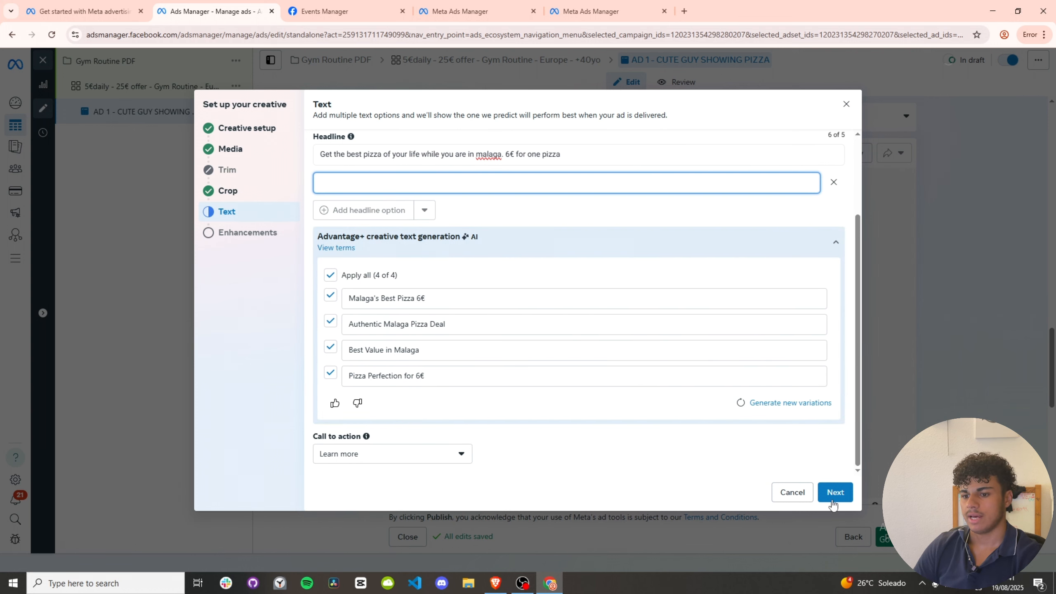
{"action": "left_click", "coordinate": [834, 494]}
Review the active Advantage+ creative enhancements, keep them as they are, and finish the creative setup.
{"action": "scroll", "coordinate": [666, 355], "scroll_direction": "down", "scroll_amount": 3}
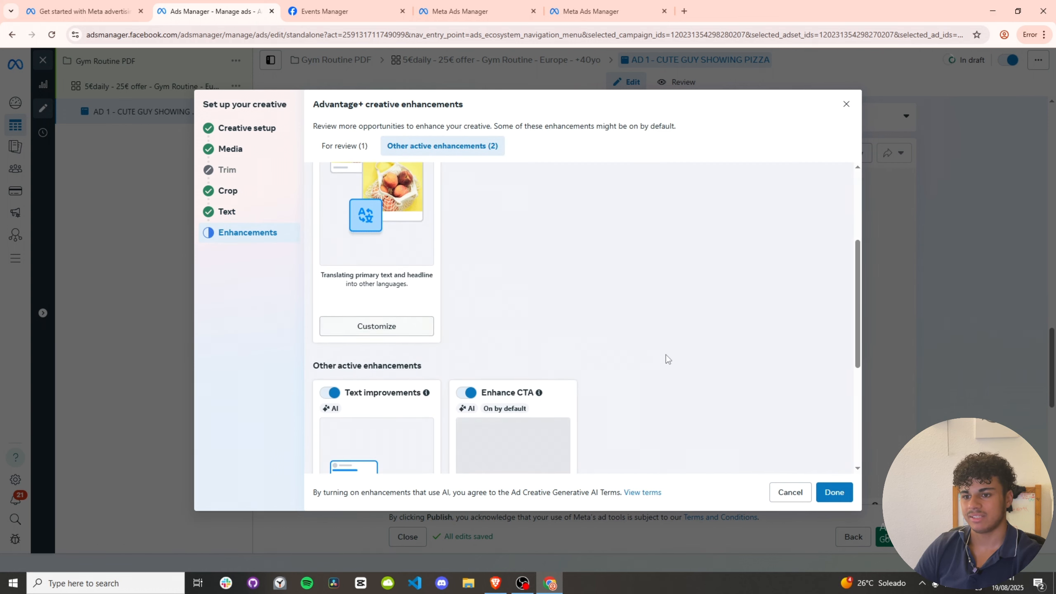
{"action": "scroll", "coordinate": [547, 337], "scroll_direction": "up", "scroll_amount": 4}
{"action": "scroll", "coordinate": [524, 270], "scroll_direction": "down", "scroll_amount": 5}
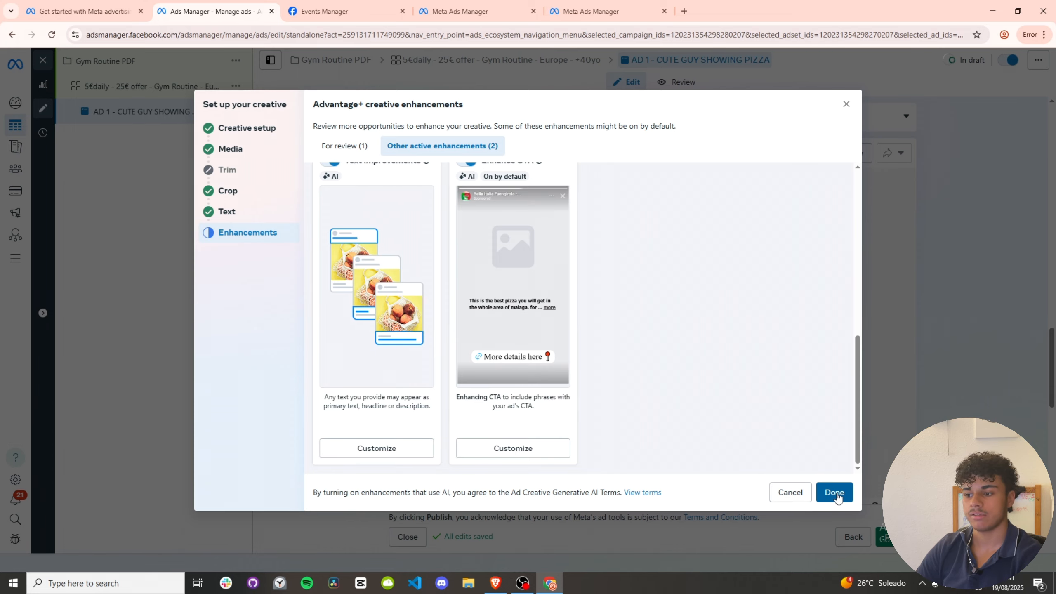
{"action": "left_click", "coordinate": [834, 493]}
Duplicate the AD 1 - CUTE GUY SHOWING PIZZA ad into its original campaign and ad set with 3 copies.
{"action": "scroll", "coordinate": [525, 325], "scroll_direction": "down", "scroll_amount": 10}
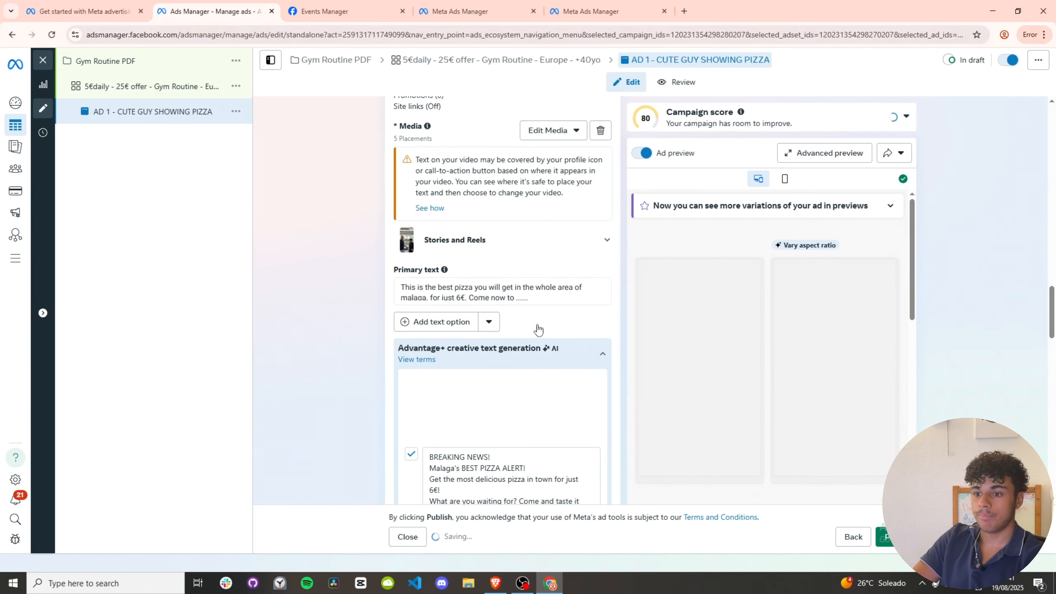
{"action": "scroll", "coordinate": [530, 335], "scroll_direction": "down", "scroll_amount": 10}
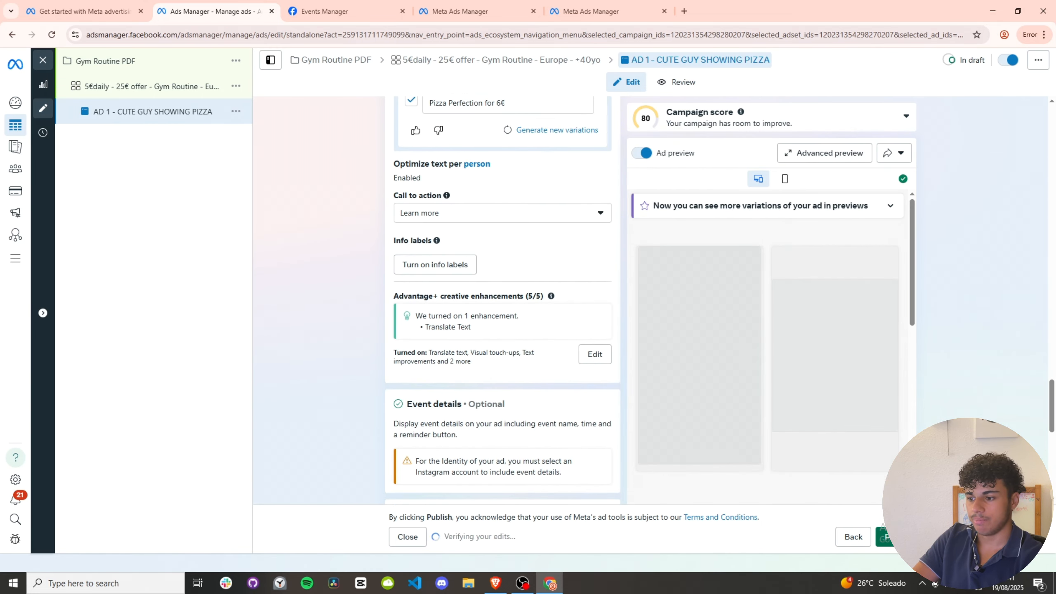
{"action": "left_click", "coordinate": [236, 111]}
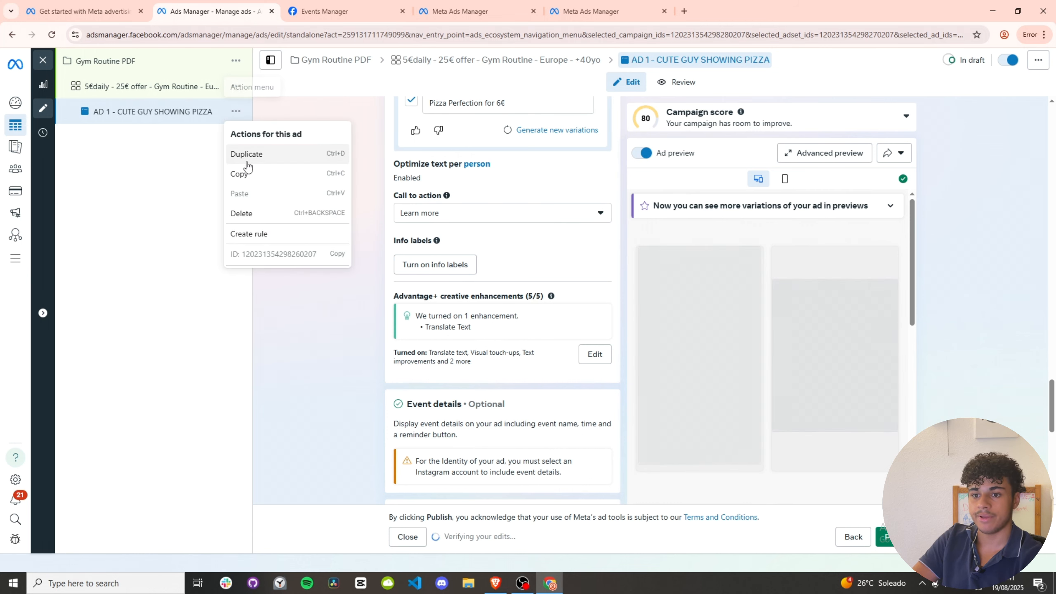
{"action": "left_click", "coordinate": [238, 152]}
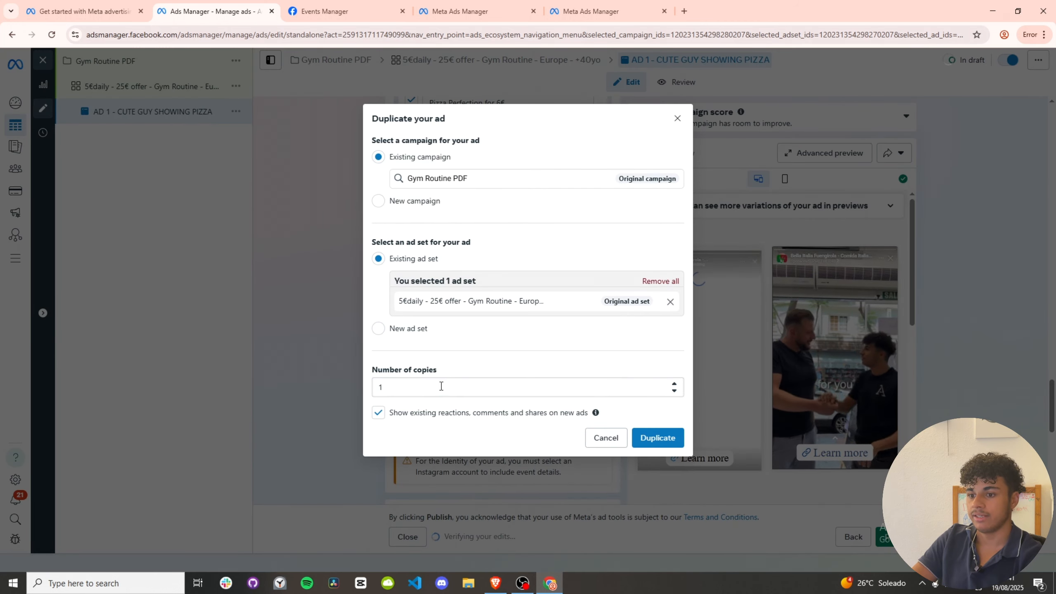
{"action": "type", "text": "3"}
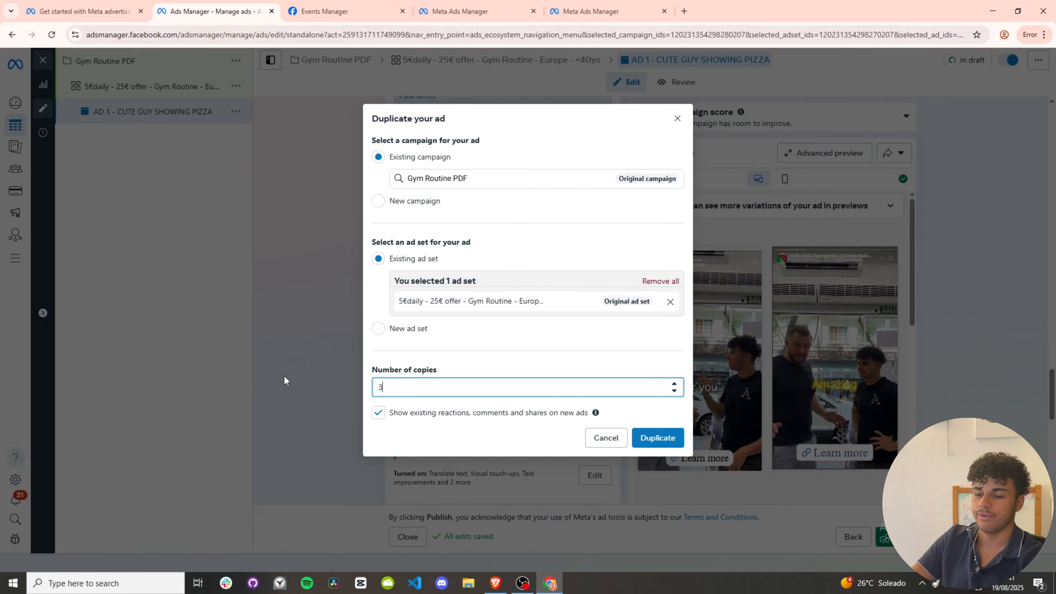
{"action": "left_click", "coordinate": [661, 438]}
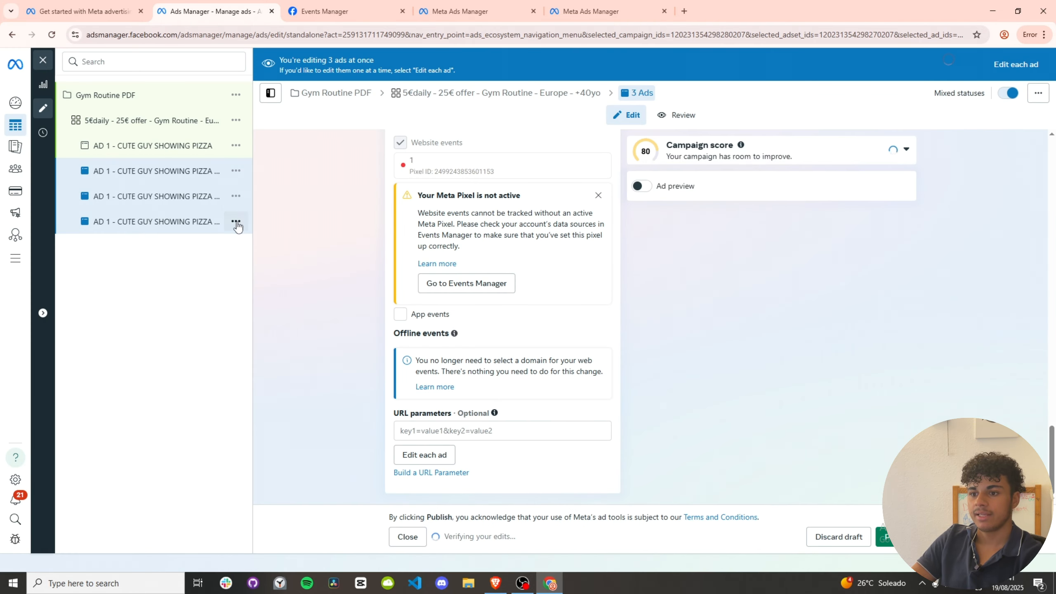
Examine the shared edit settings of the three duplicated ads, from ad setup and destination to ad creative and tracking.
{"action": "scroll", "coordinate": [465, 235], "scroll_direction": "up", "scroll_amount": 15}
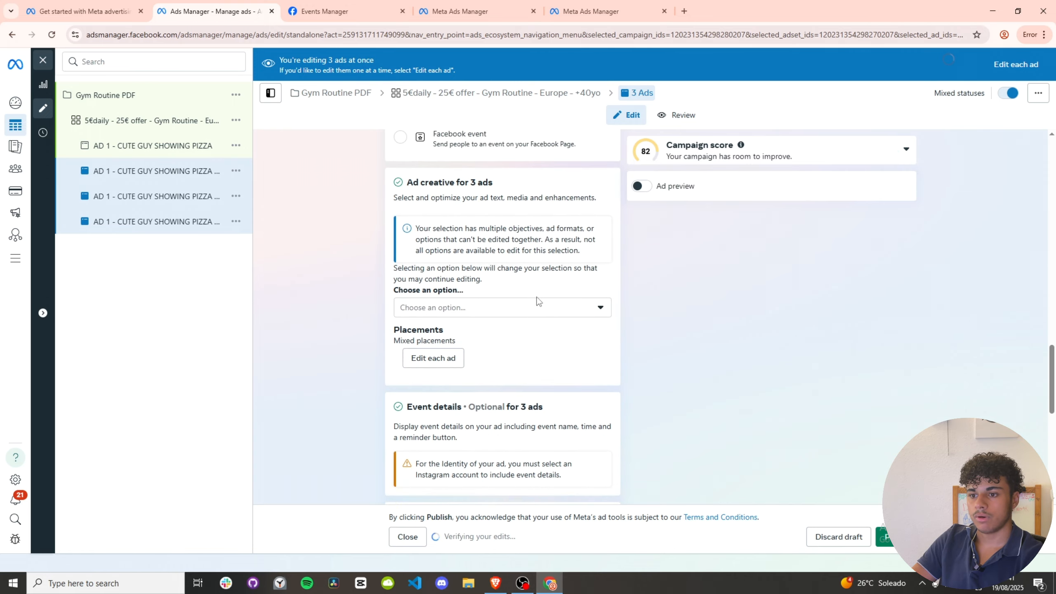
{"action": "scroll", "coordinate": [542, 304], "scroll_direction": "up", "scroll_amount": 15}
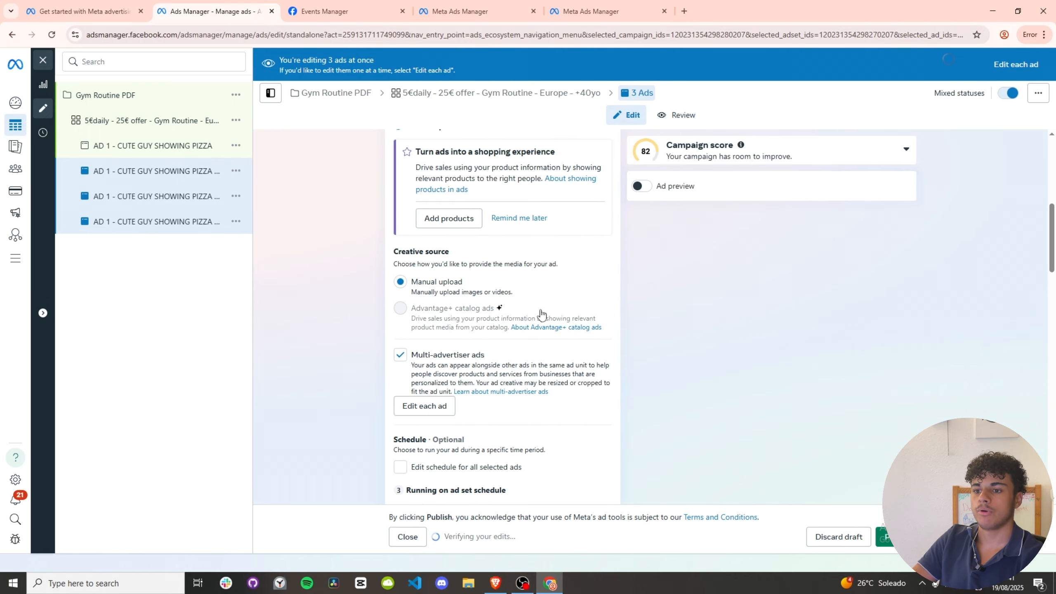
{"action": "scroll", "coordinate": [542, 309], "scroll_direction": "down", "scroll_amount": 15}
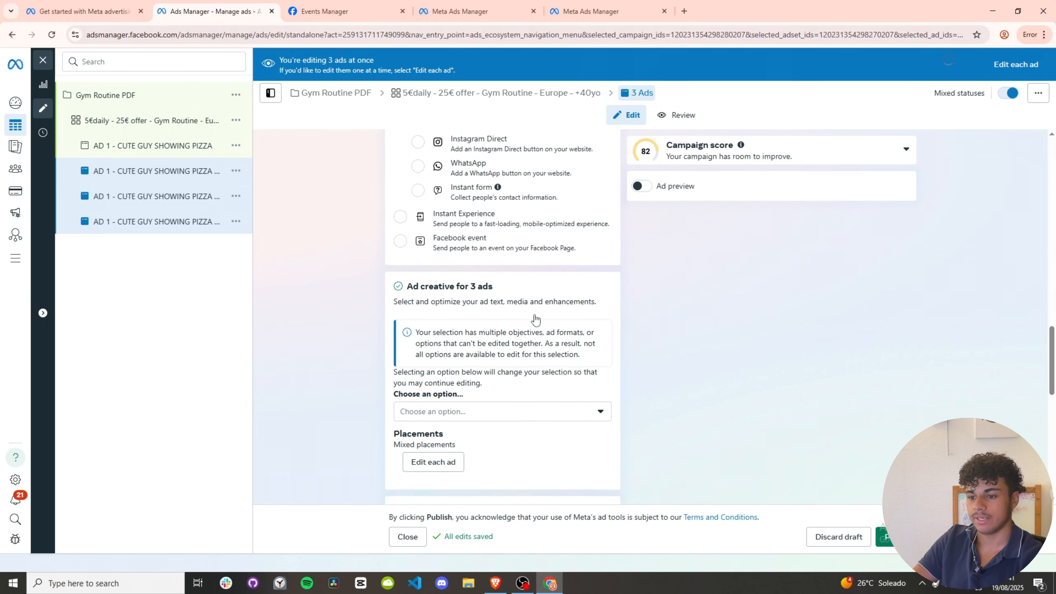
{"action": "scroll", "coordinate": [537, 318], "scroll_direction": "down", "scroll_amount": 5}
{"action": "scroll", "coordinate": [538, 312], "scroll_direction": "up", "scroll_amount": 10}
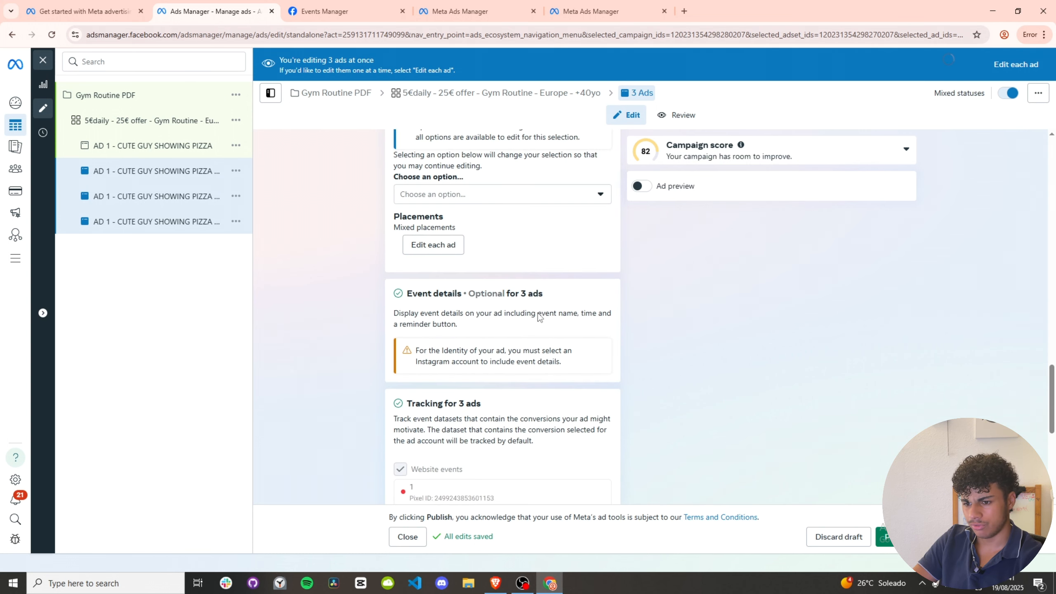
{"action": "scroll", "coordinate": [589, 347], "scroll_direction": "up", "scroll_amount": 8}
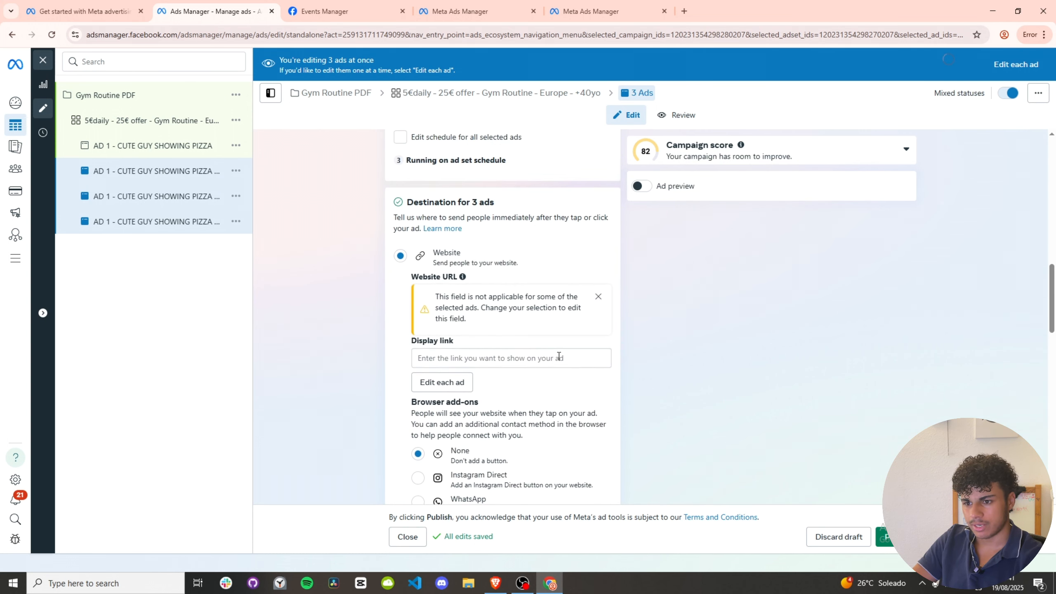
{"action": "scroll", "coordinate": [558, 357], "scroll_direction": "up", "scroll_amount": 8}
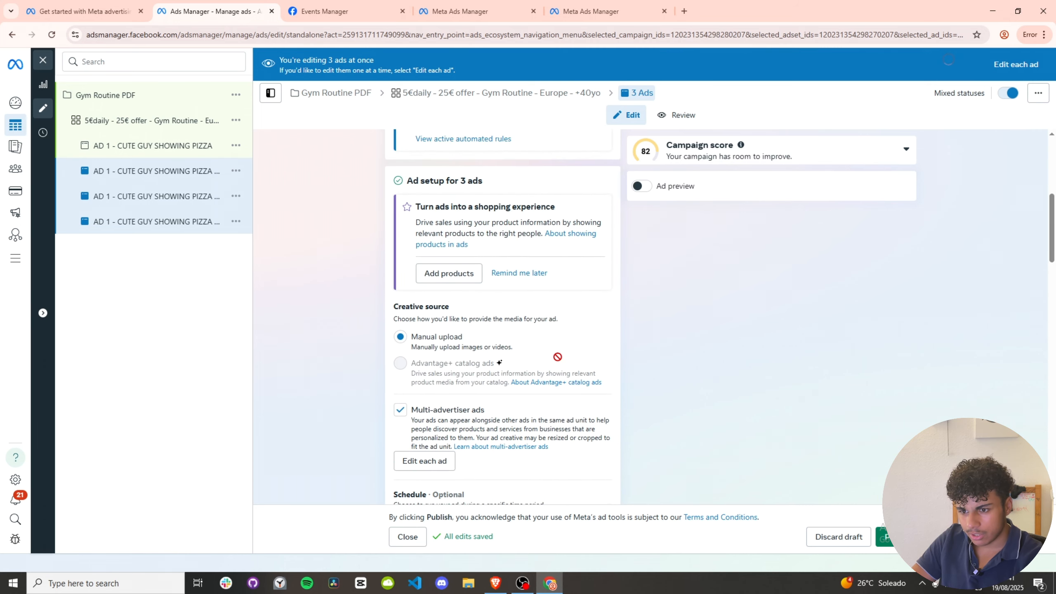
{"action": "scroll", "coordinate": [558, 356], "scroll_direction": "up", "scroll_amount": 4}
{"action": "scroll", "coordinate": [557, 359], "scroll_direction": "down", "scroll_amount": 15}
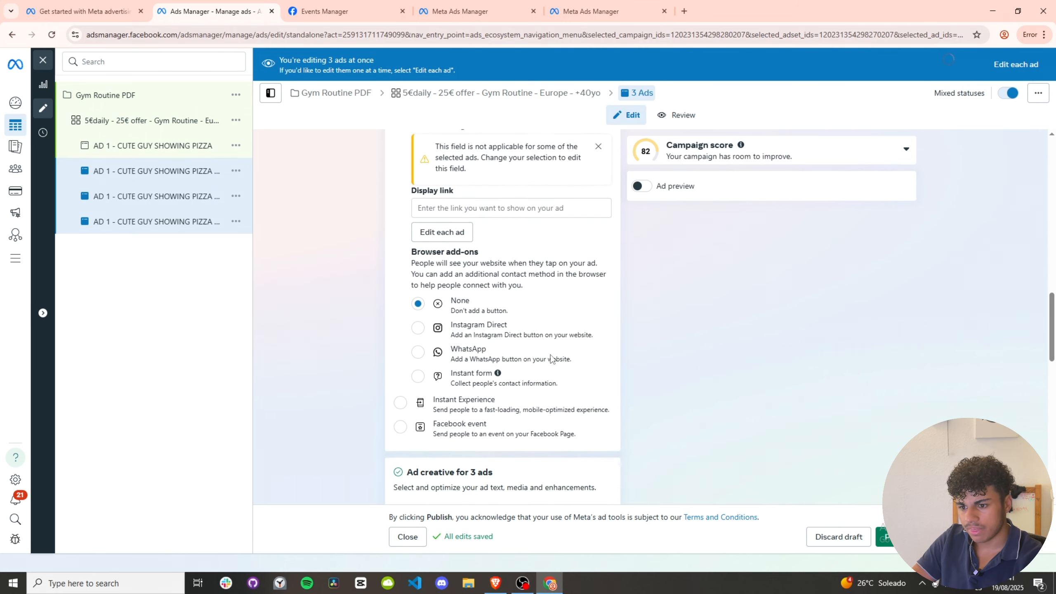
{"action": "scroll", "coordinate": [552, 356], "scroll_direction": "up", "scroll_amount": 3}
Edit the first copy of AD 1 - CUTE GUY SHOWING PIZZA on its own, remove its video, and bring up the options for adding media.
{"action": "left_click", "coordinate": [438, 276]}
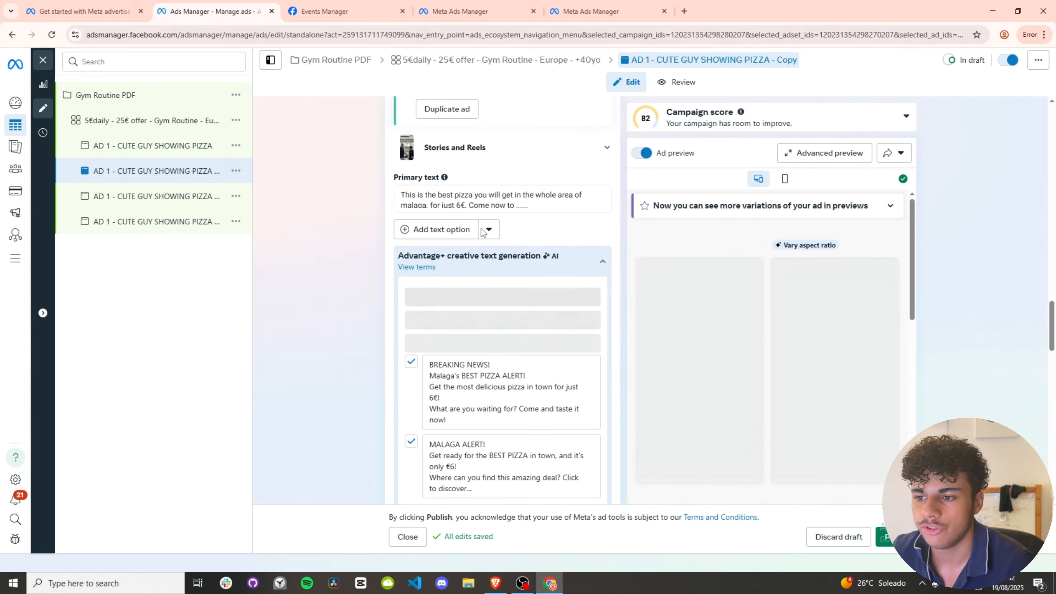
{"action": "scroll", "coordinate": [495, 236], "scroll_direction": "up", "scroll_amount": 5}
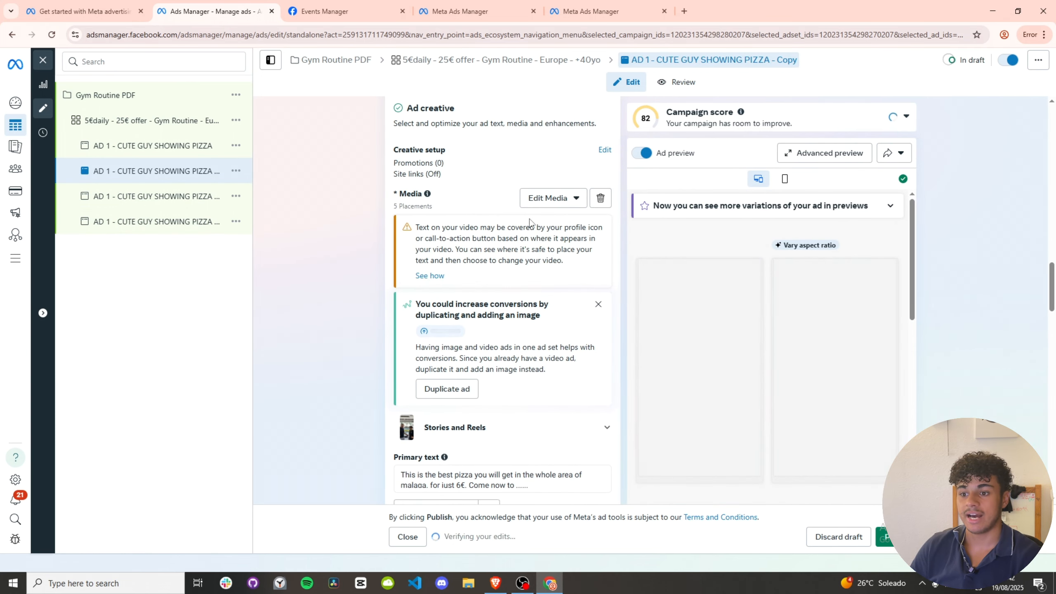
{"action": "left_click", "coordinate": [576, 203]}
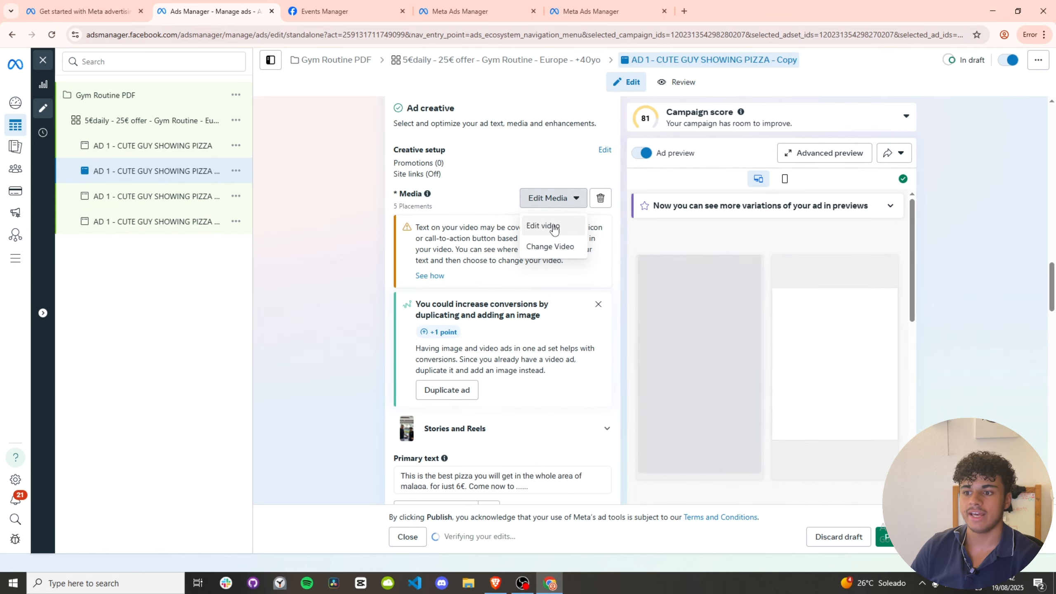
{"action": "left_click", "coordinate": [600, 198]}
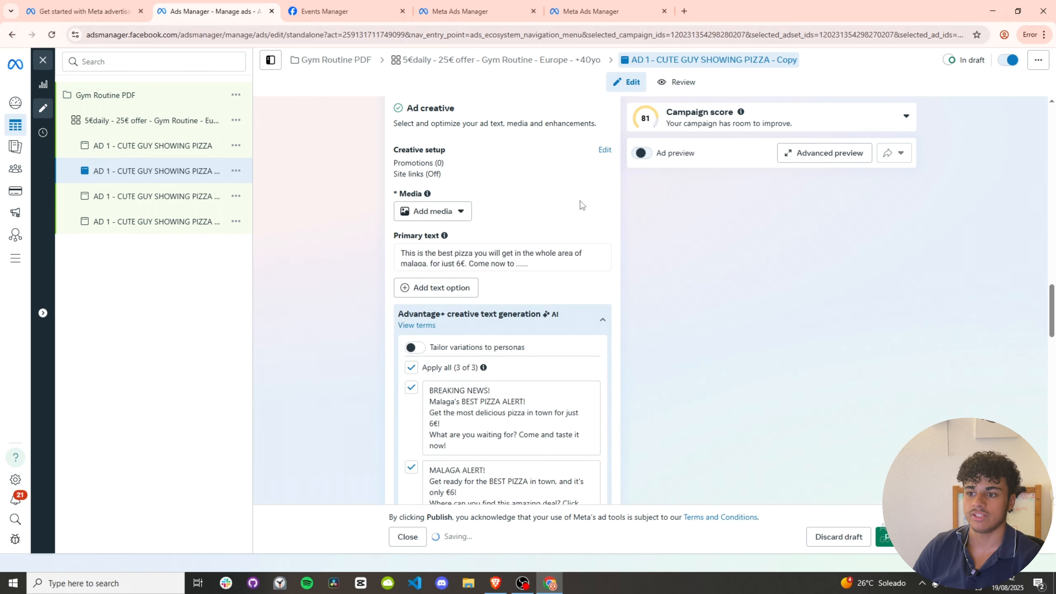
{"action": "left_click", "coordinate": [434, 208]}
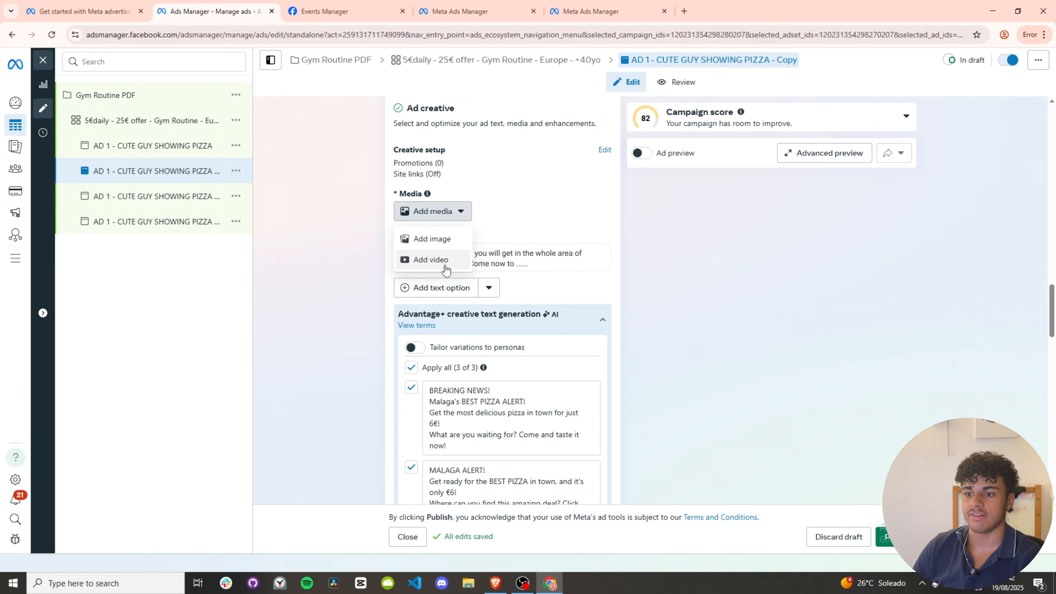